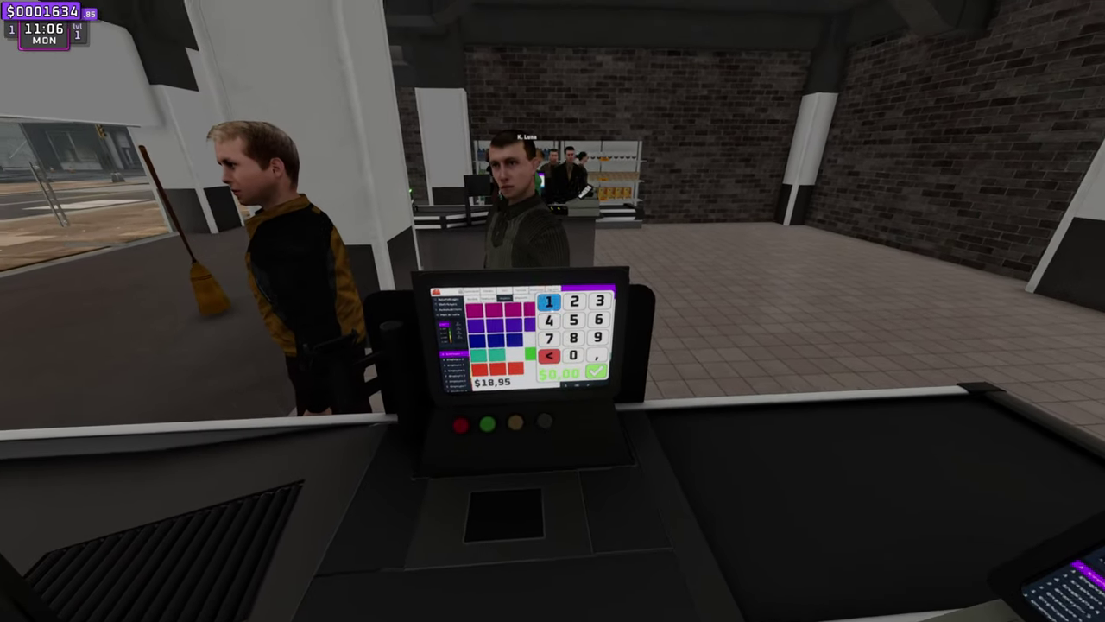
- Enter and confirm the $18,95 card payment on the POS keypad
left_click(549, 300)
left_click(552, 310)
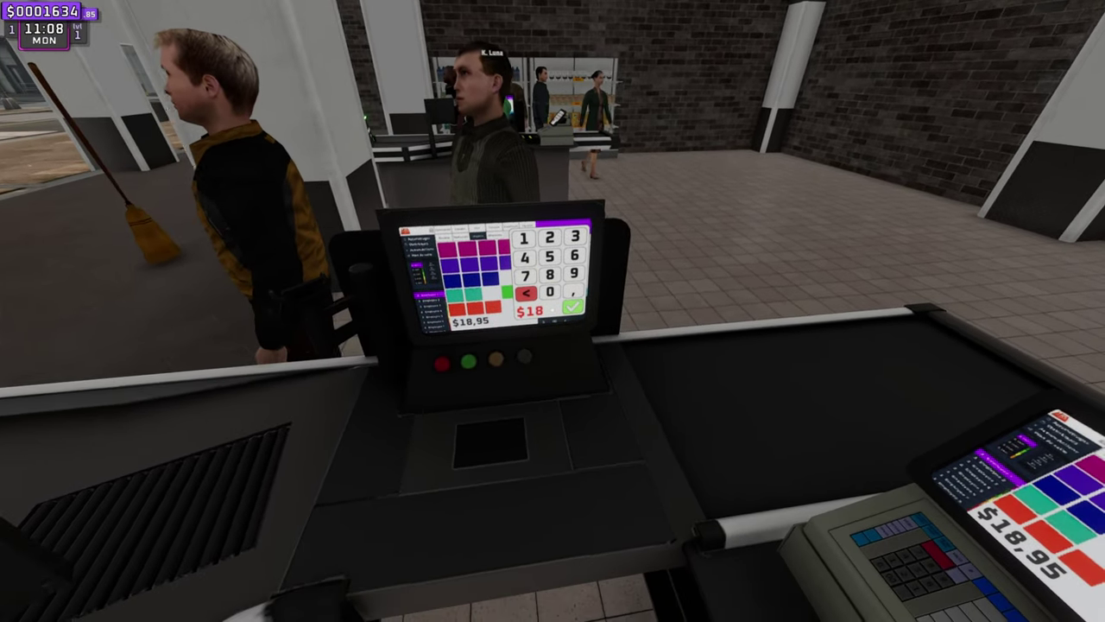
left_click(552, 311)
left_click(549, 305)
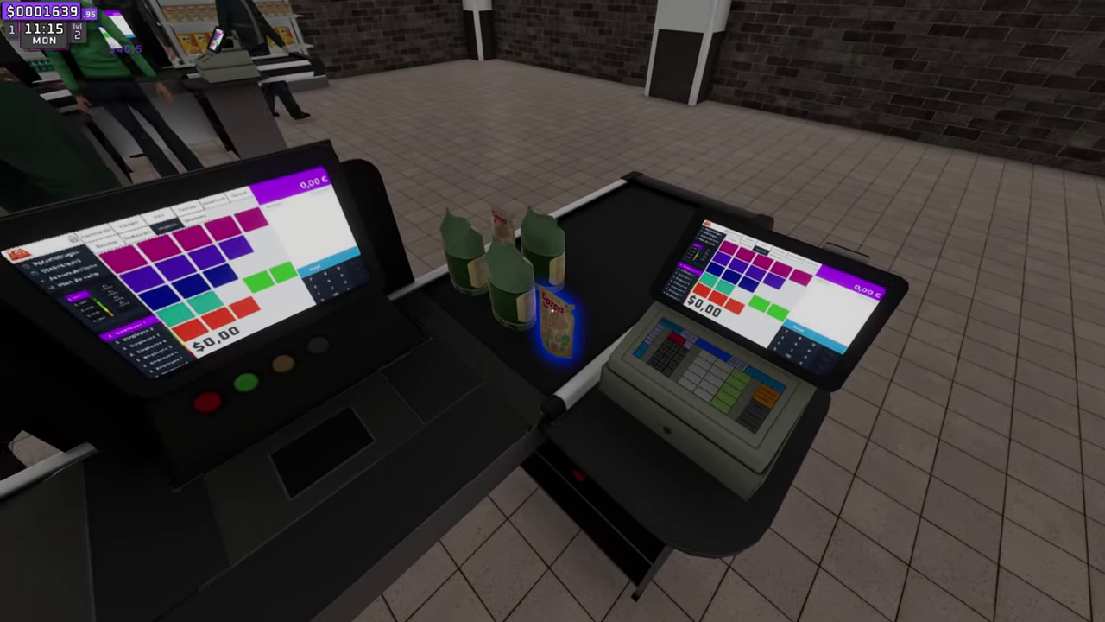
- Scan the next customer's belt items, take payment and hand over change
left_click(552, 310)
left_click(553, 311)
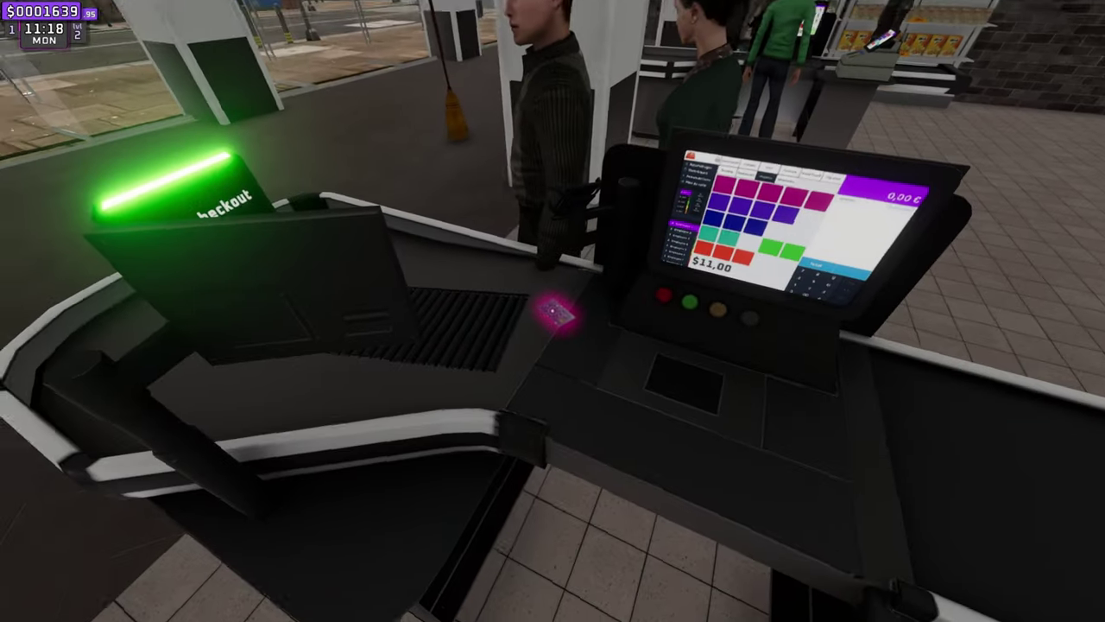
left_click(552, 311)
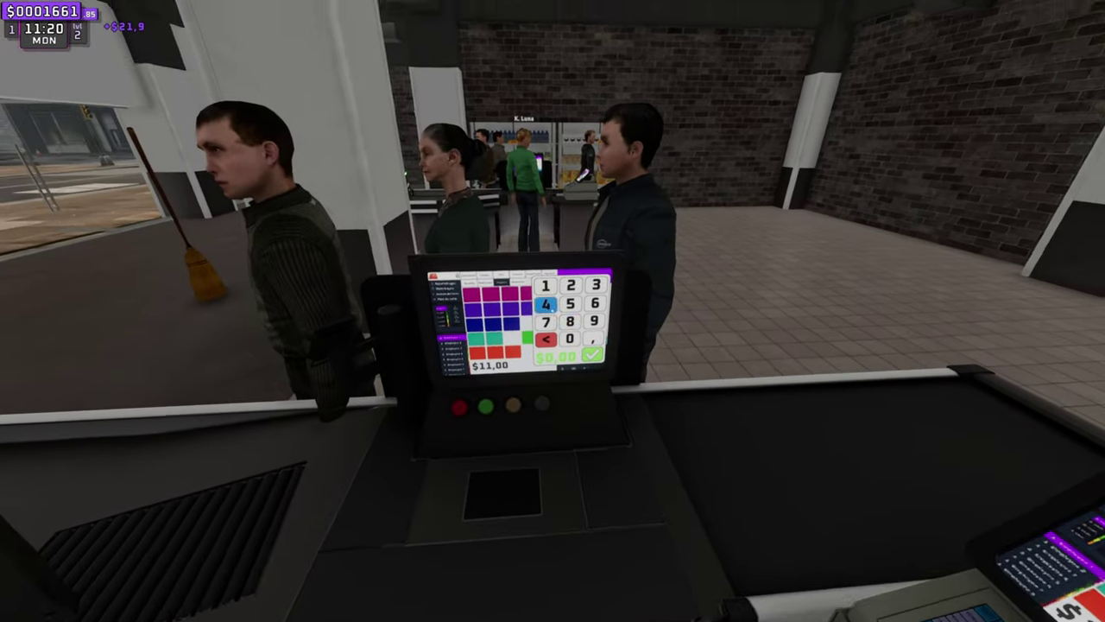
left_click(552, 311)
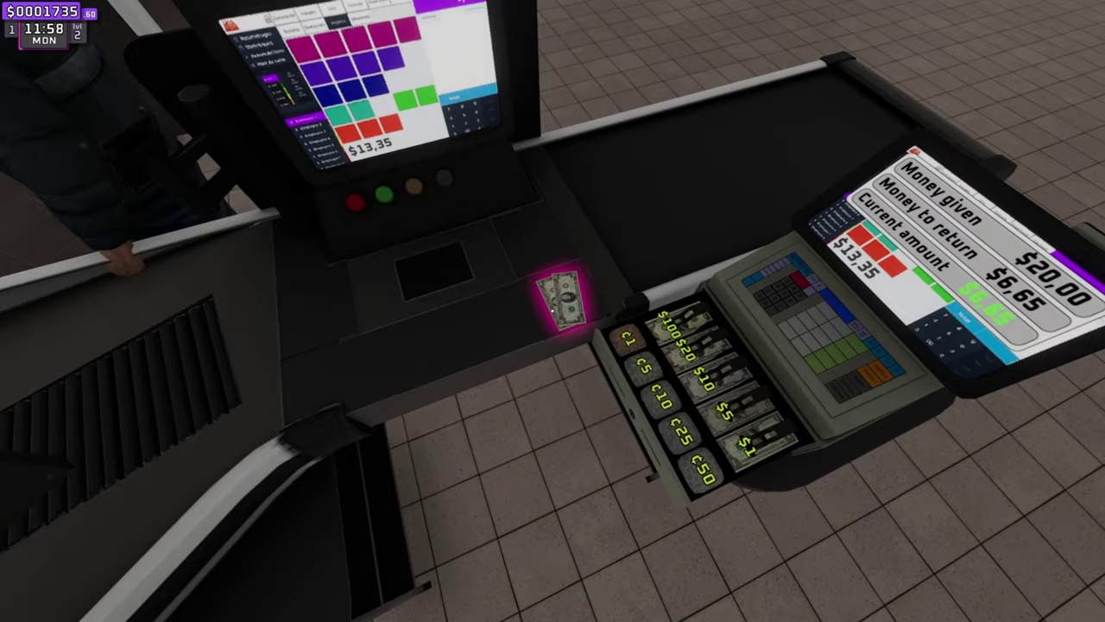
left_click(552, 311)
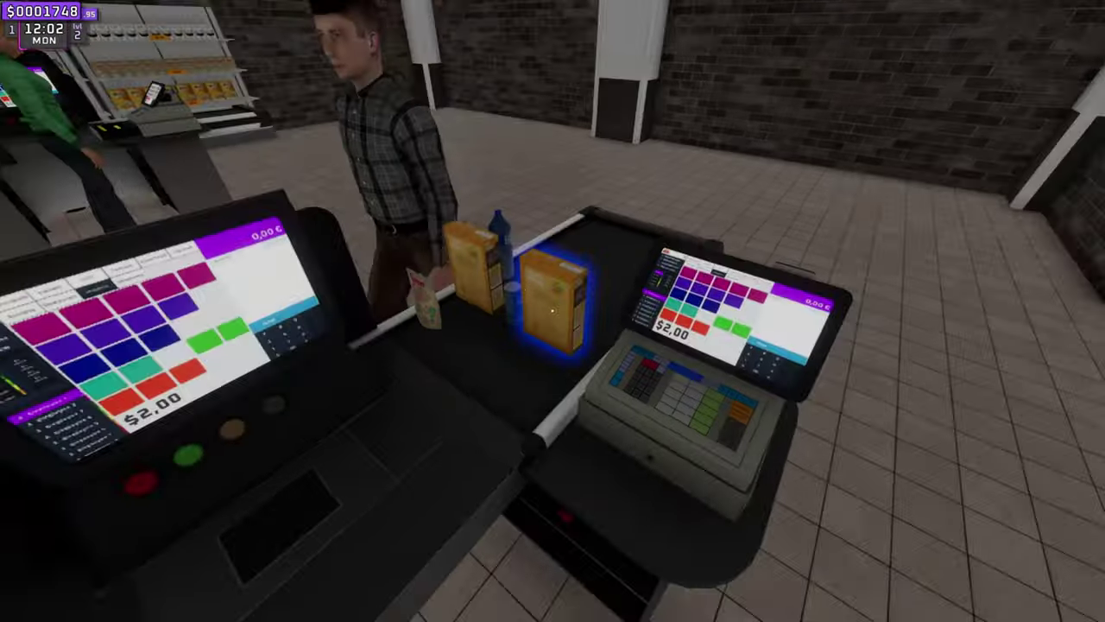
- Scan the next customer's items and settle the cash sale with coins as change
left_click(552, 311)
left_click(552, 311)
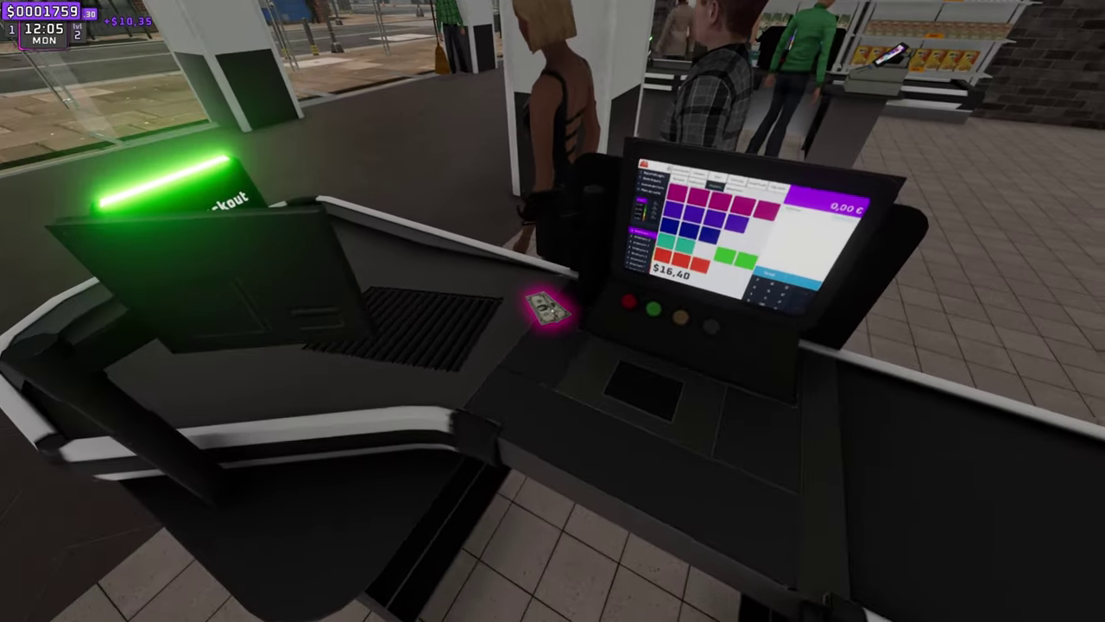
left_click(552, 311)
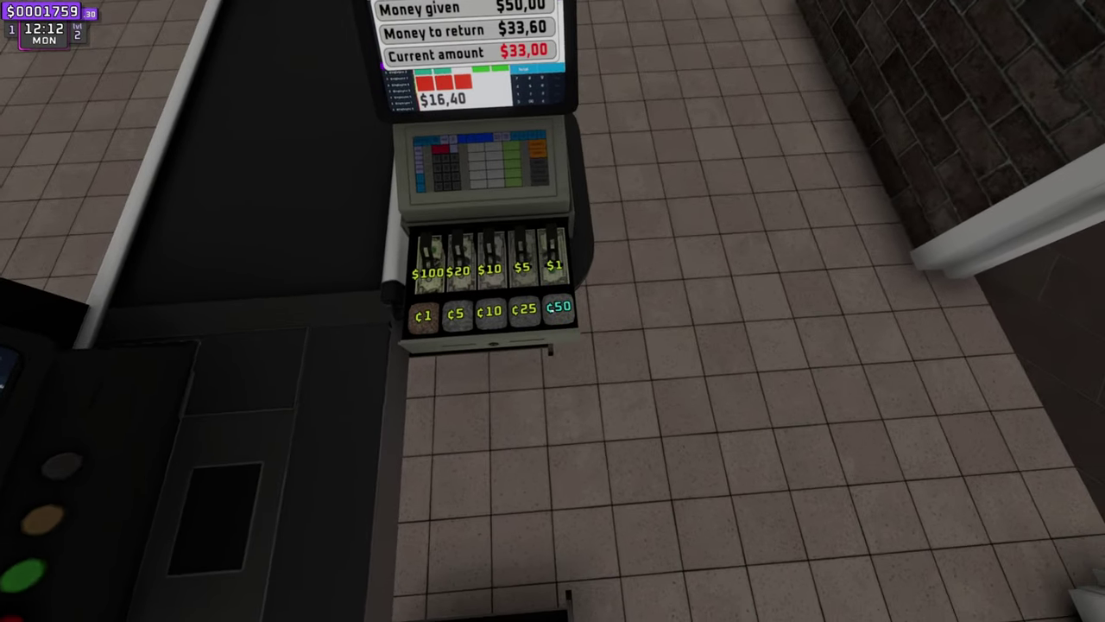
left_click(553, 311)
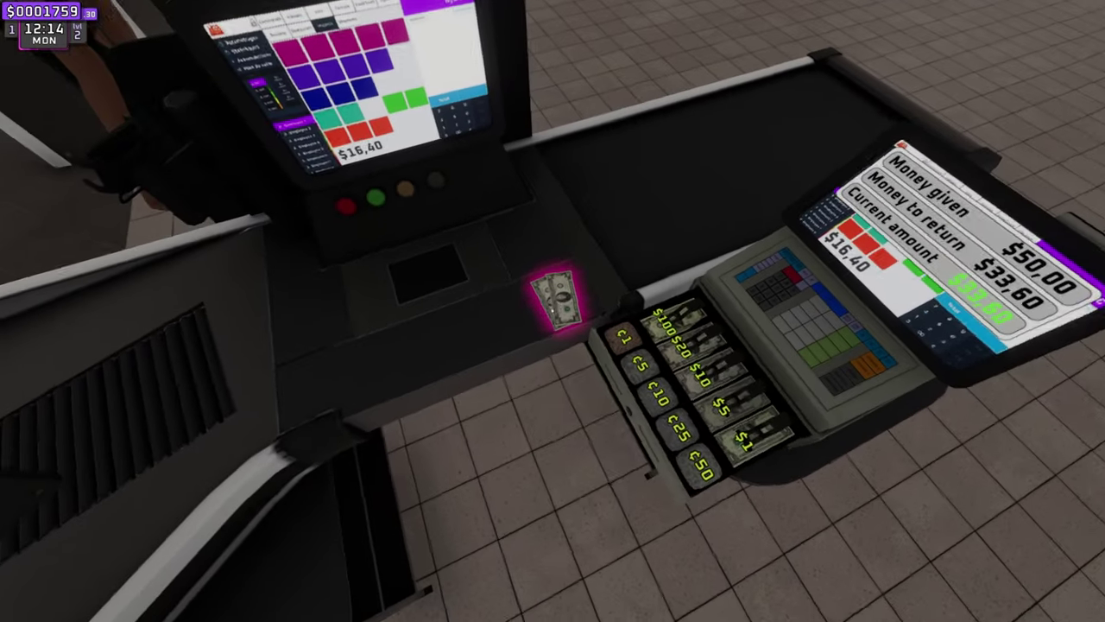
left_click(553, 311)
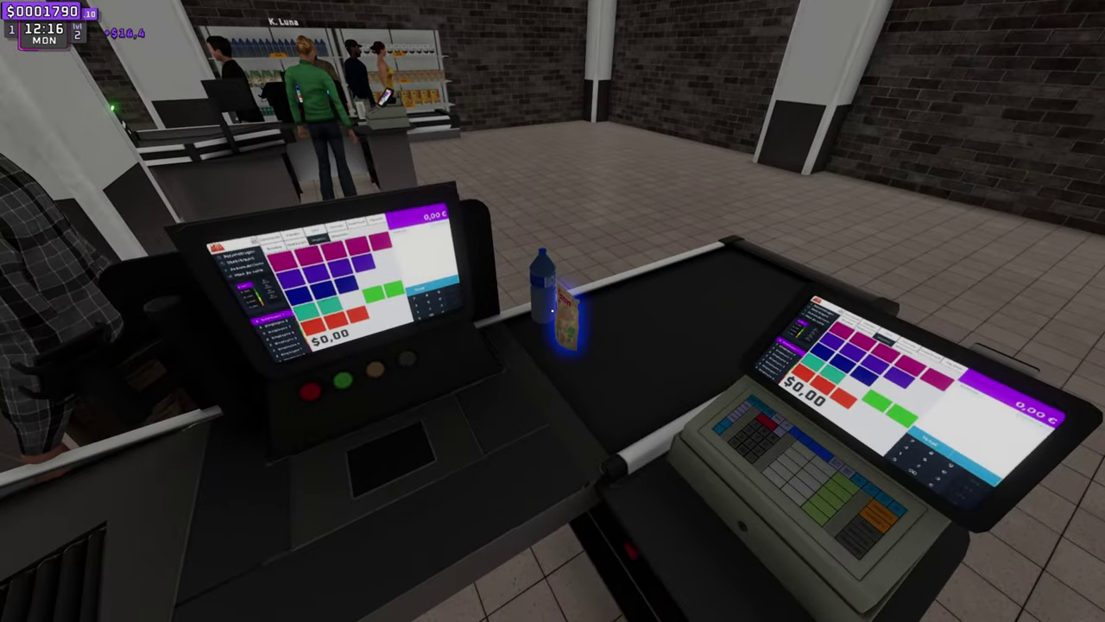
- Scan the items including a bottle, take the $50 bill, and enter $12,40 by card
left_click(553, 310)
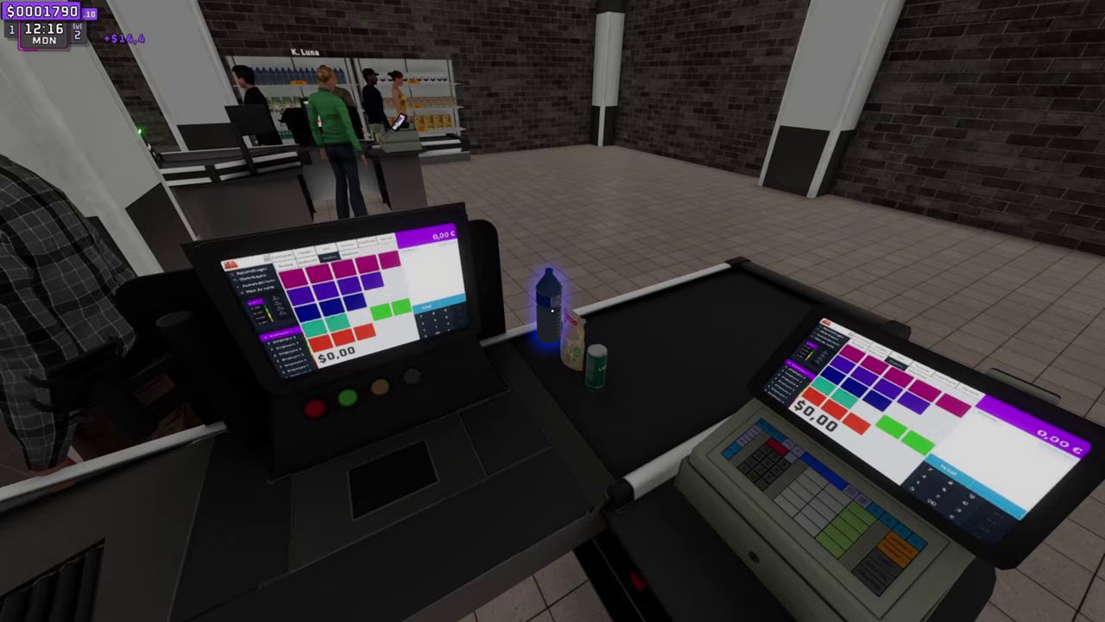
left_click(553, 310)
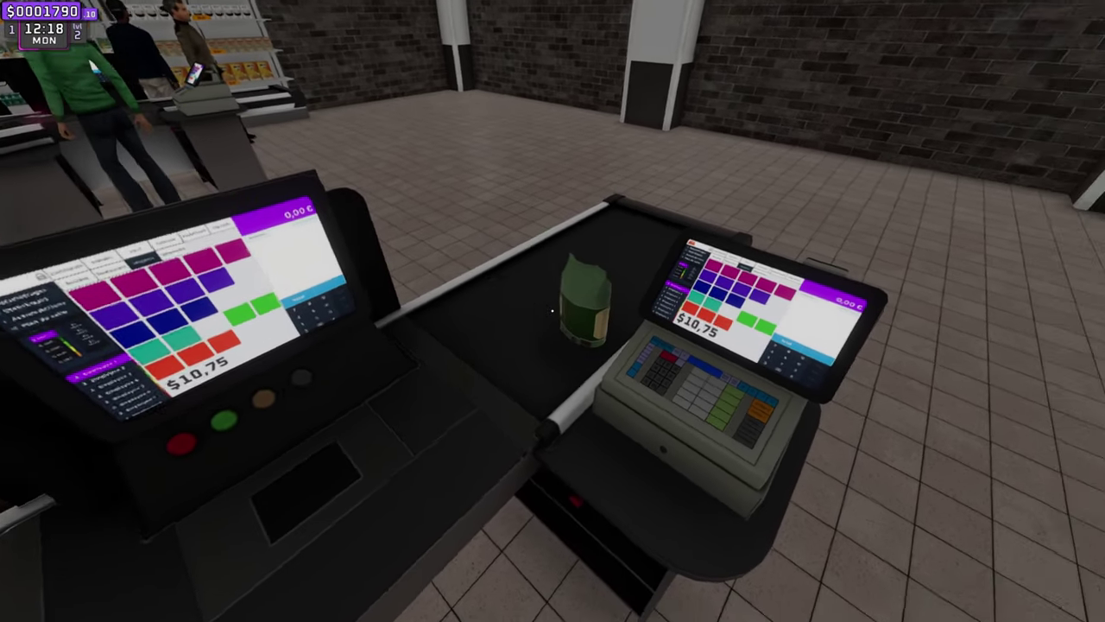
left_click(552, 311)
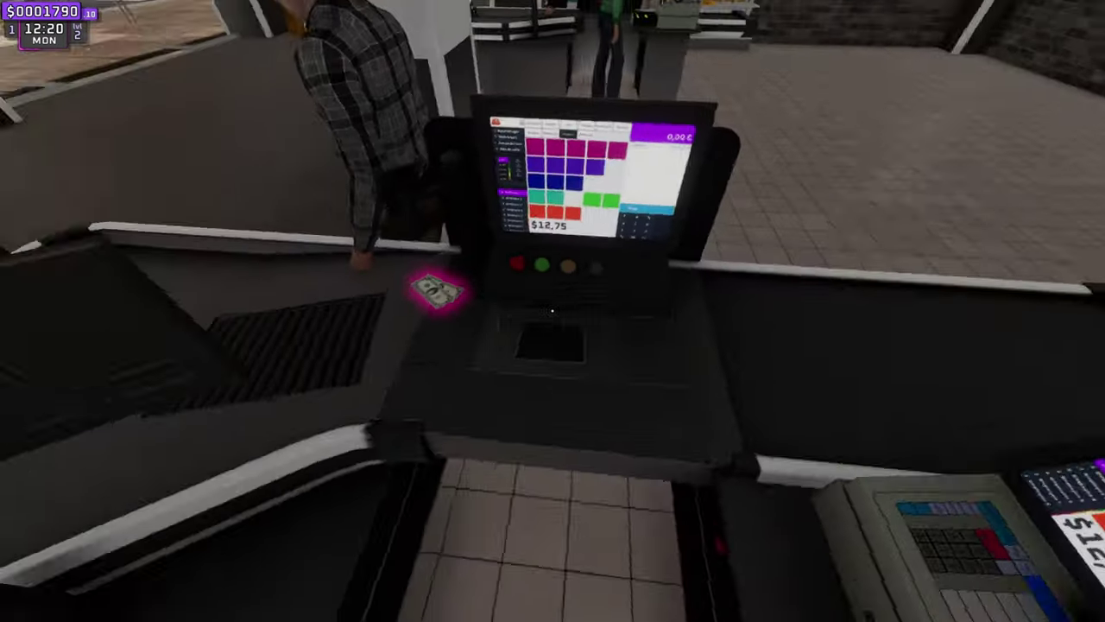
left_click(552, 309)
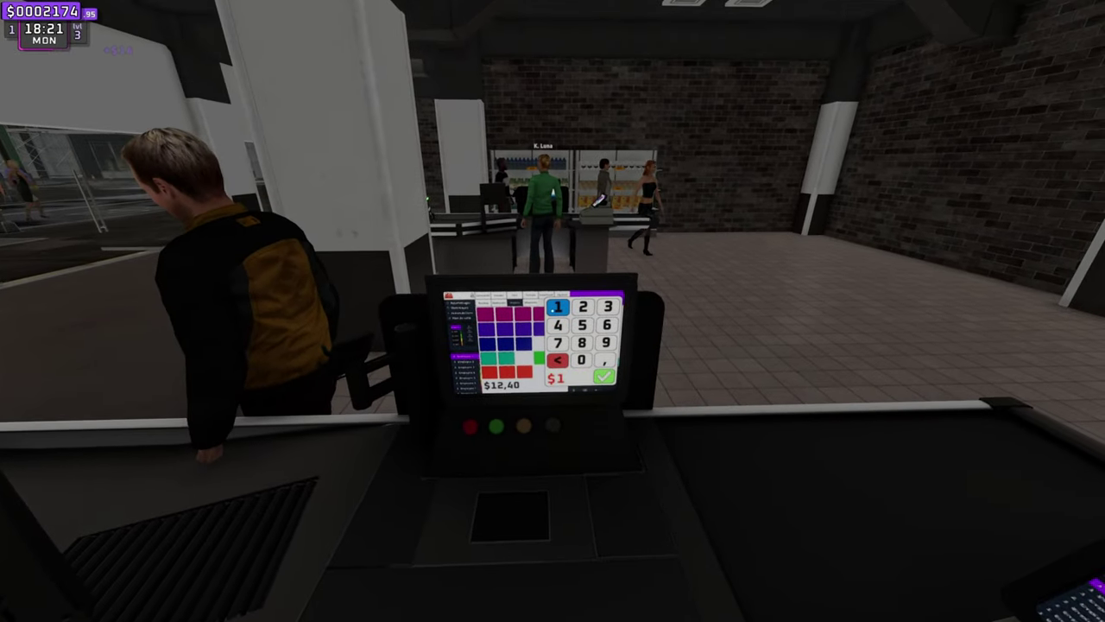
type("$12,")
left_click(553, 311)
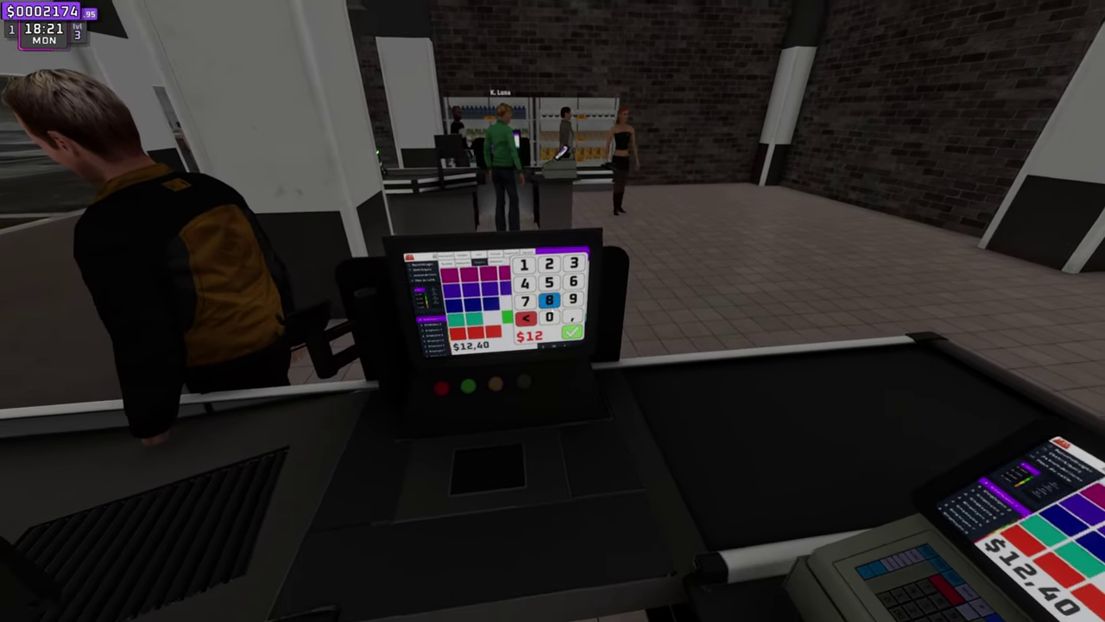
left_click(553, 311)
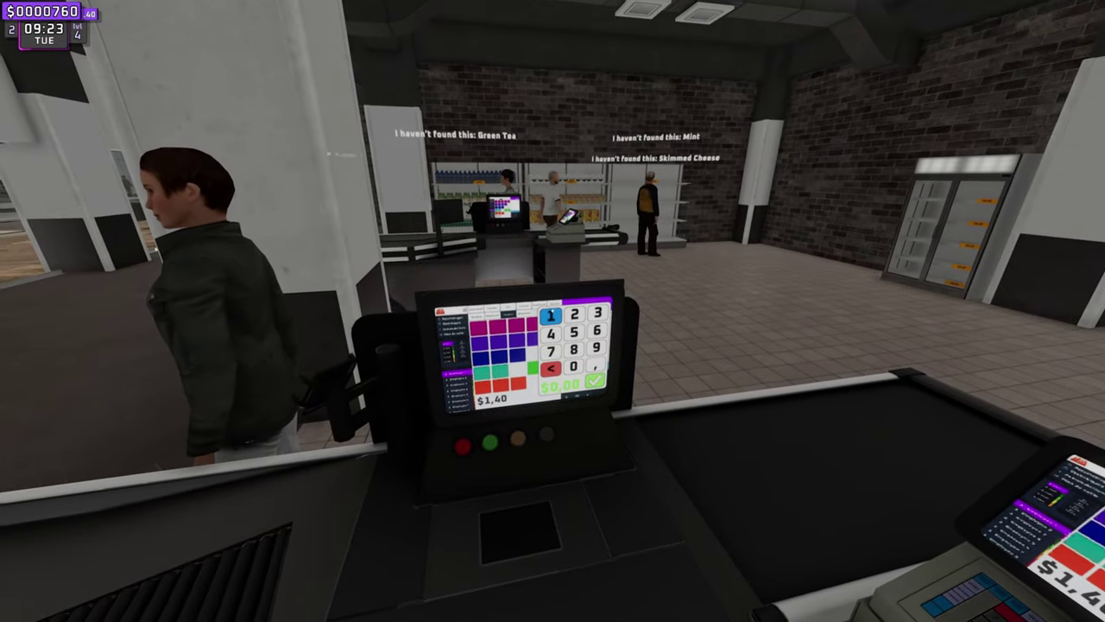
- Key in and complete the $1,40 card amount on the POS keypad
left_click(553, 310)
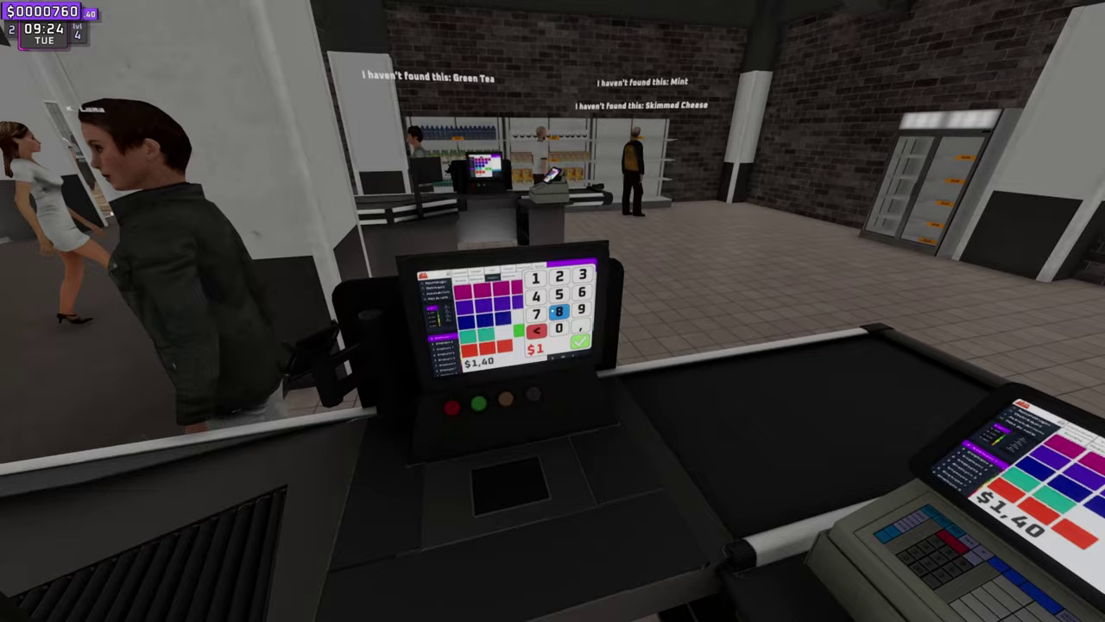
left_click(553, 311)
left_click(553, 311)
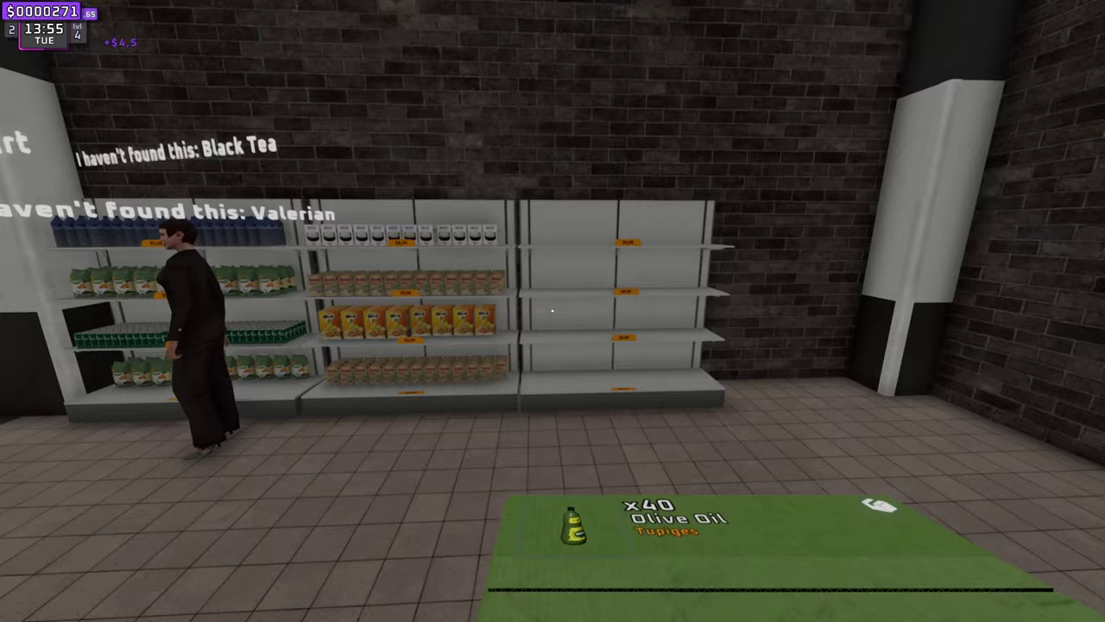
- Place all the Olive Oil bottles from the box onto the $7,62 shelf
left_click(553, 311)
left_click(552, 310)
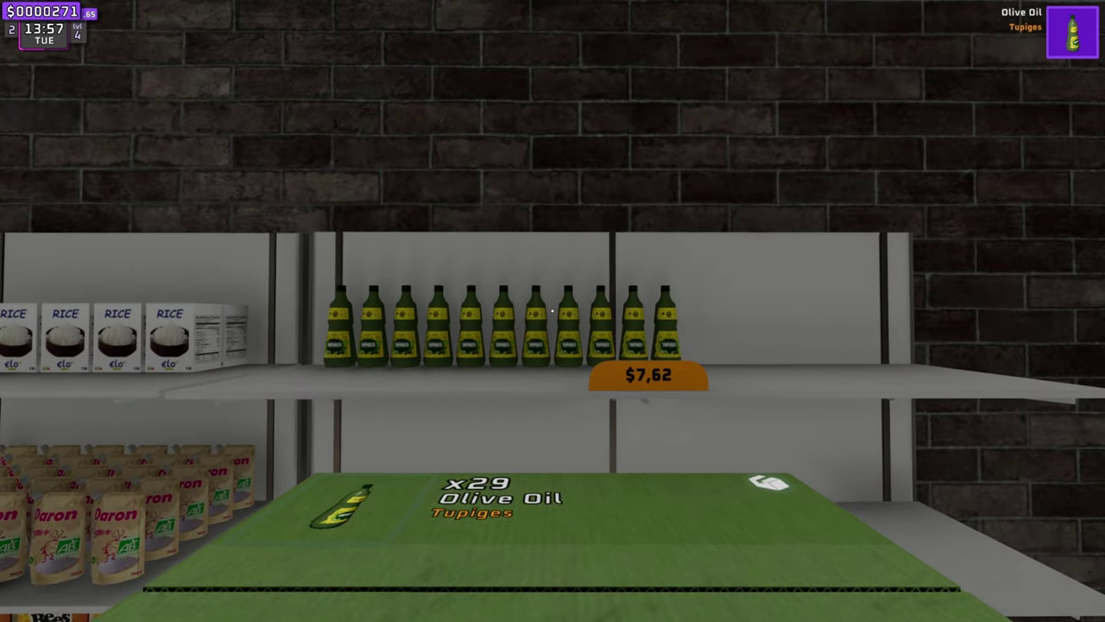
left_click(552, 311)
left_click(552, 310)
left_click(553, 311)
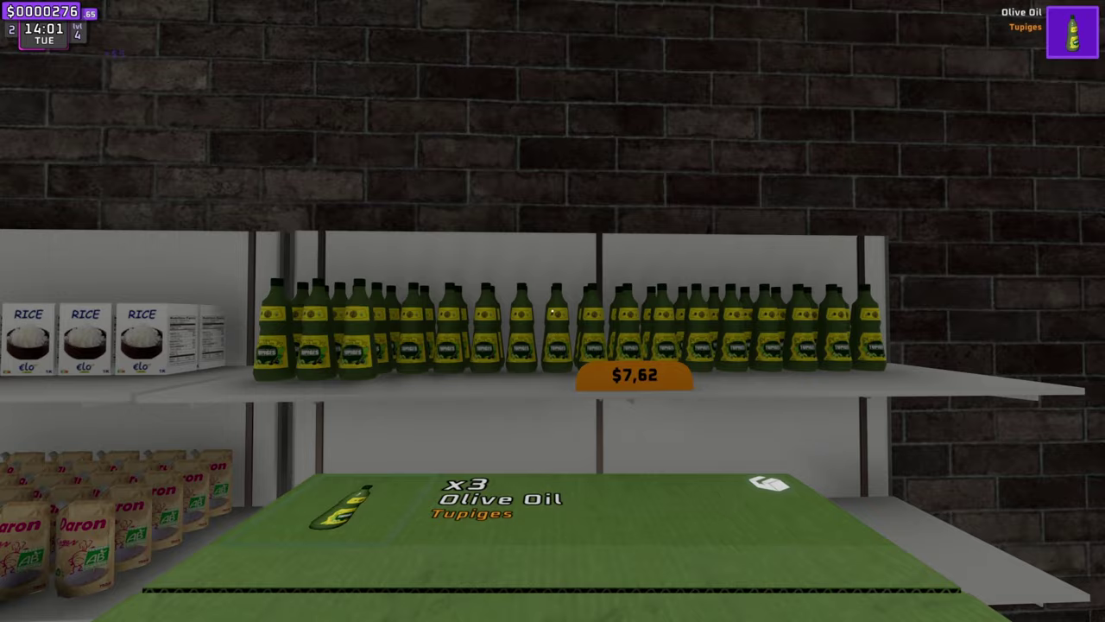
left_click(553, 311)
left_click(552, 311)
left_click(552, 311)
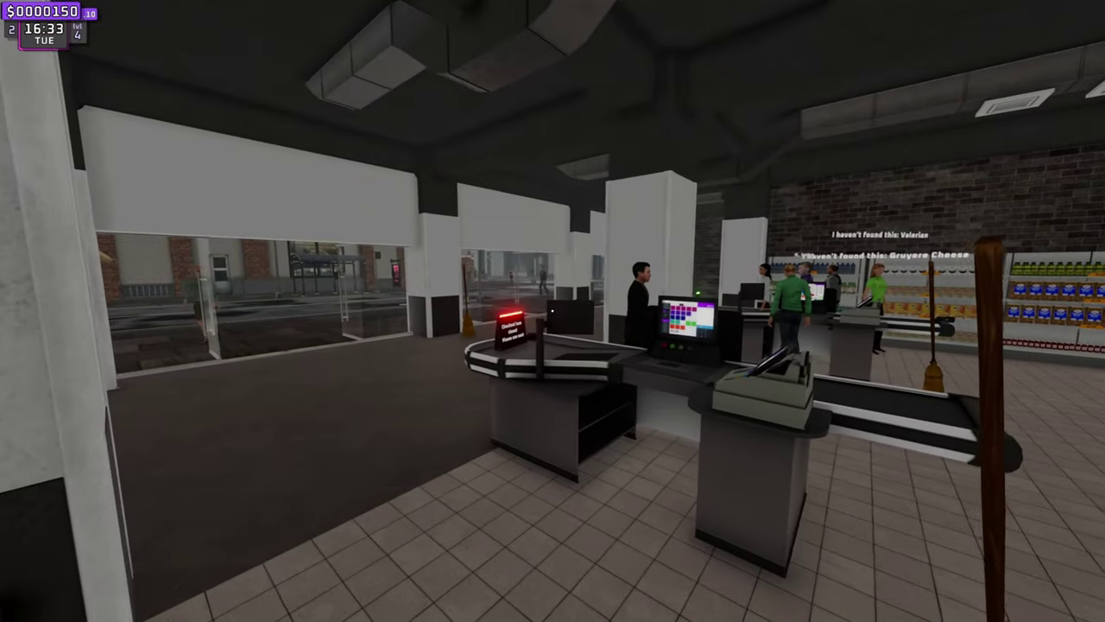
- Grab the broom from the floor, hit a customer, and head back to the checkout
key("w")
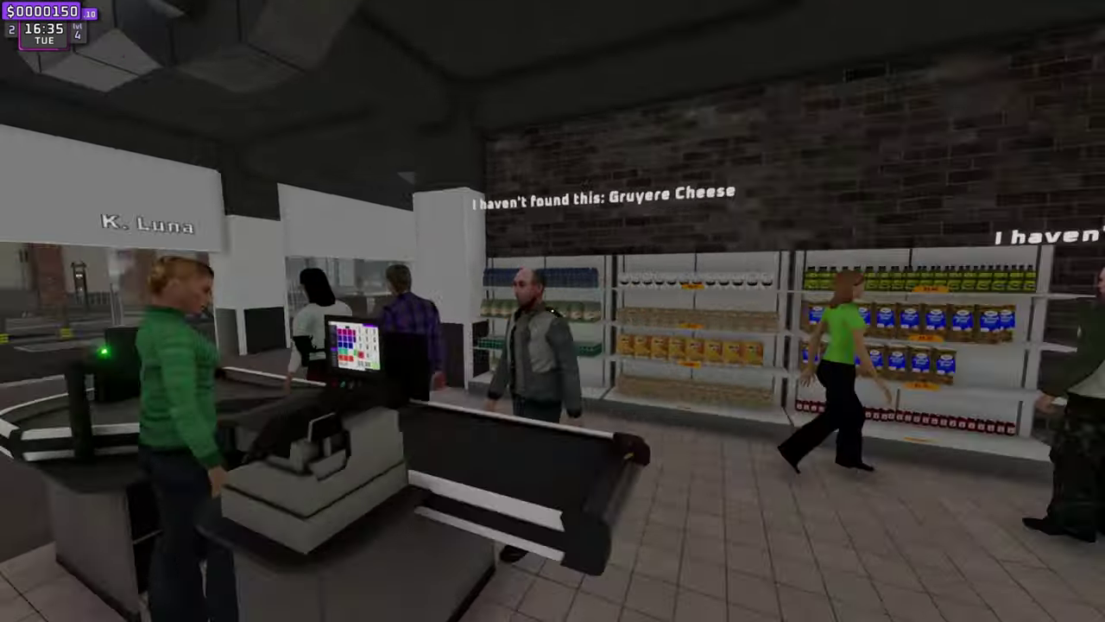
left_click(552, 311)
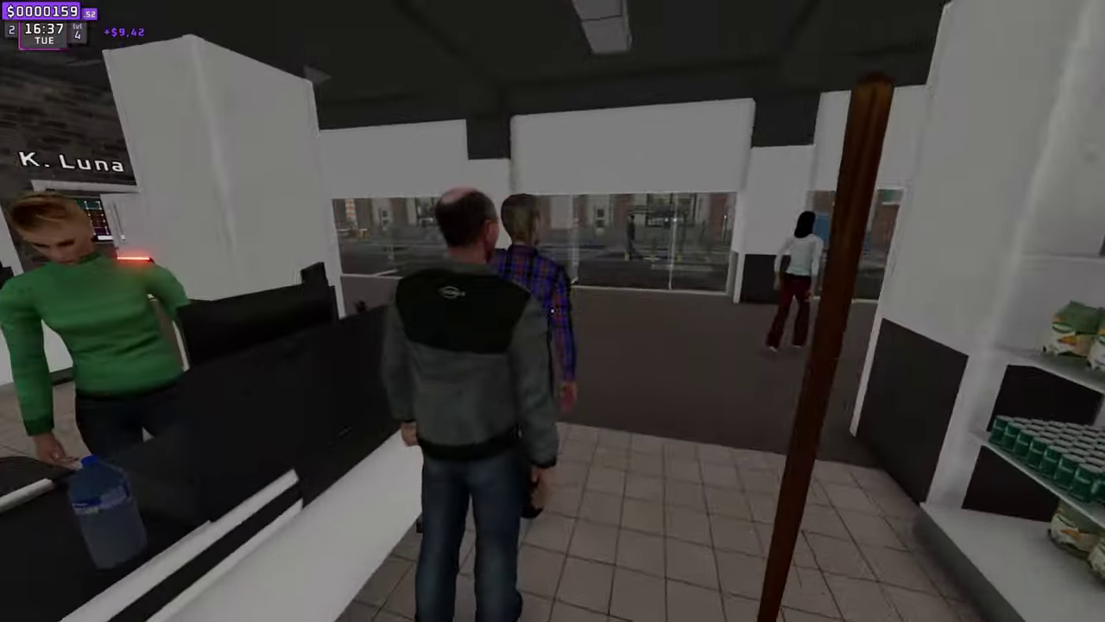
left_click(552, 311)
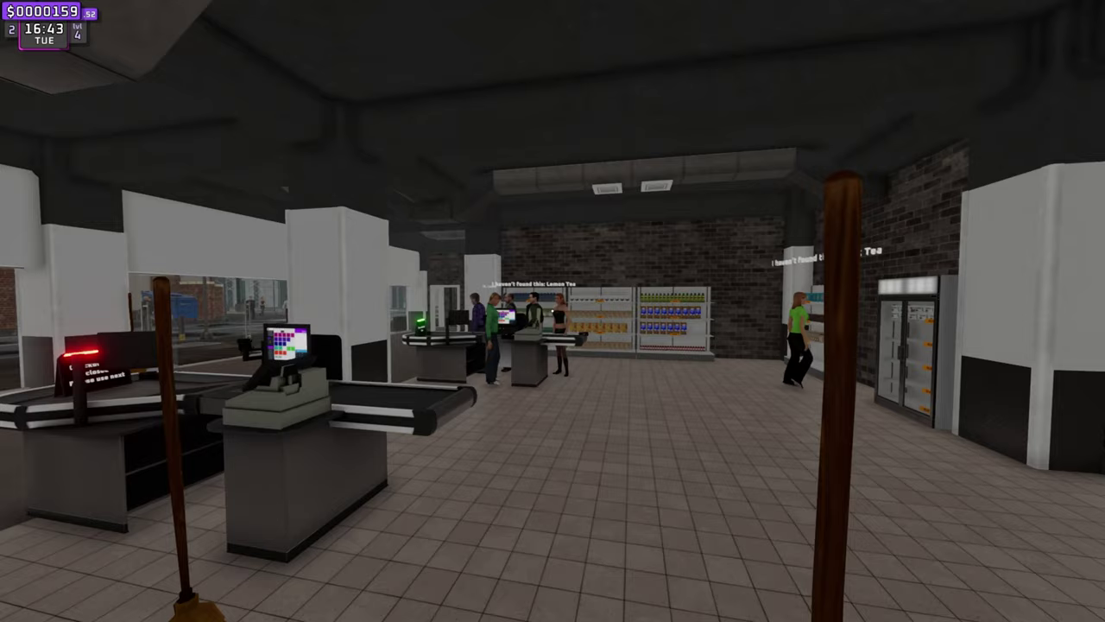
key("w")
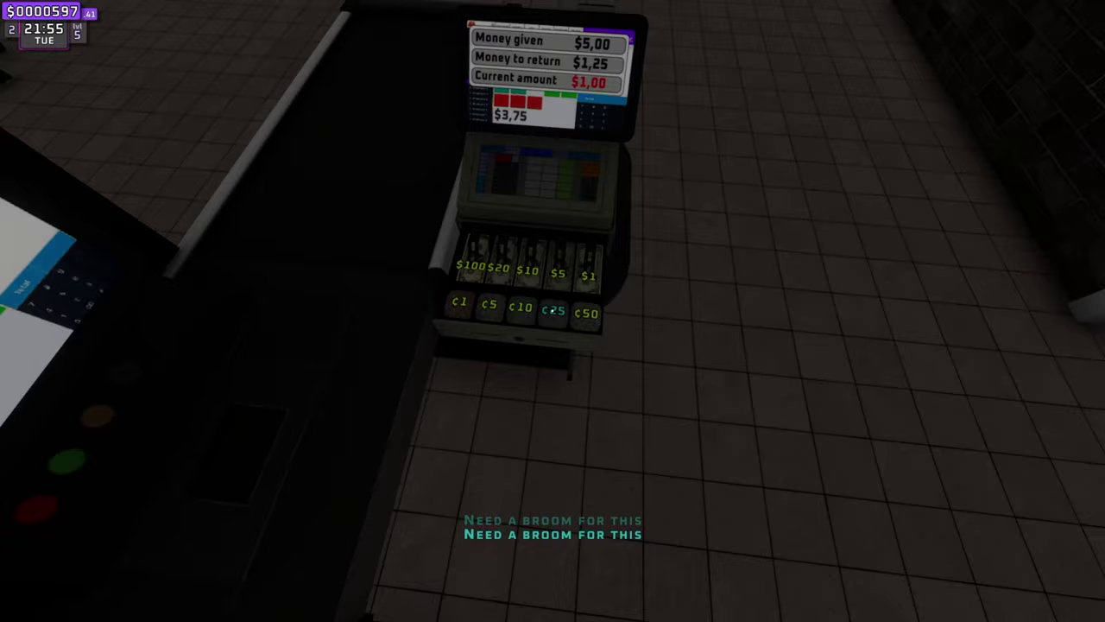
- Complete the $3,75 cash sale and the $10,25 sale
left_click(553, 310)
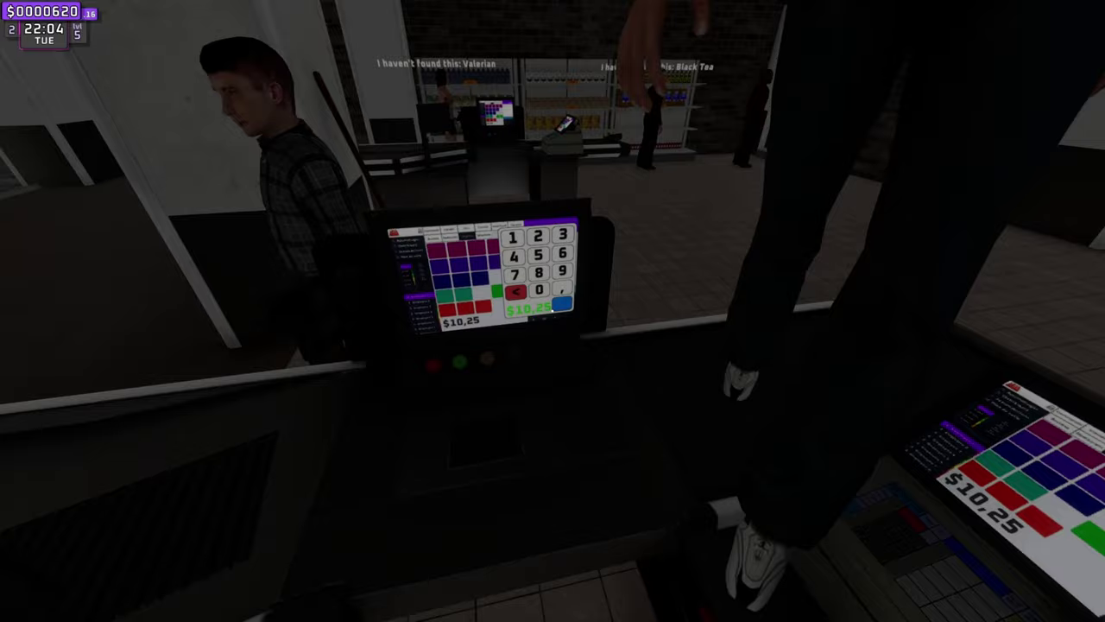
left_click(553, 310)
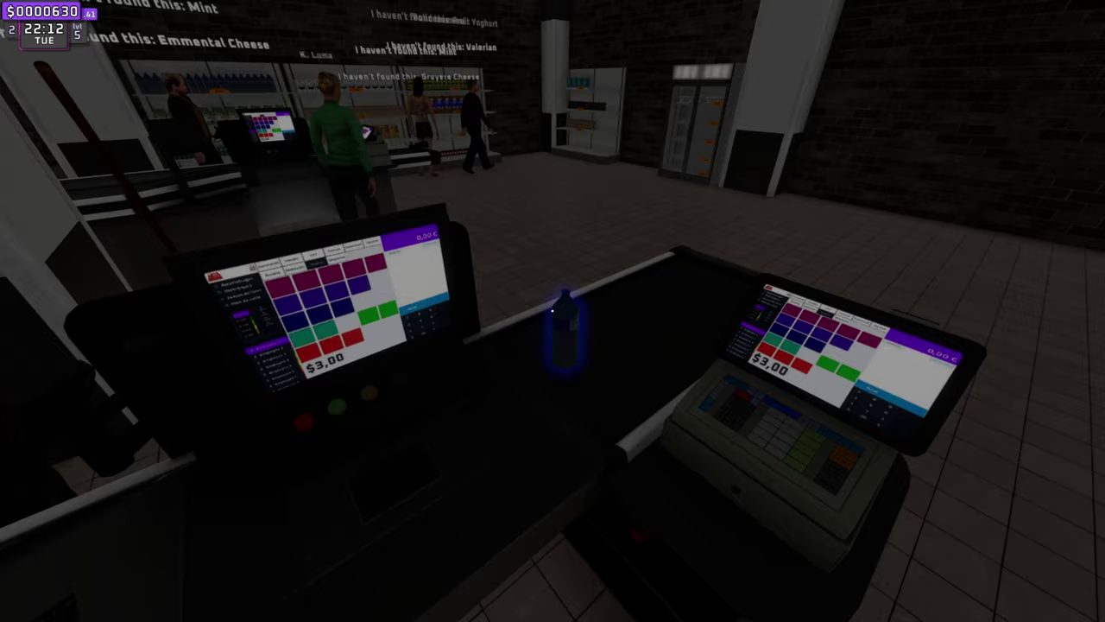
key("d")
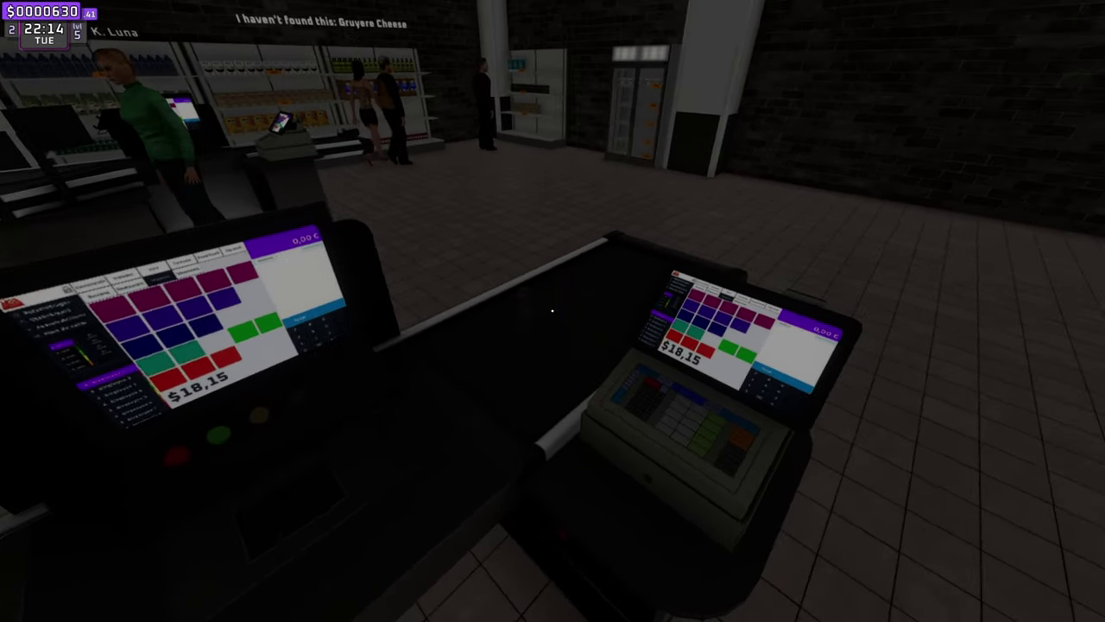
- Finish the $20,15 card payment at the other register, then back away from the lane
key("a")
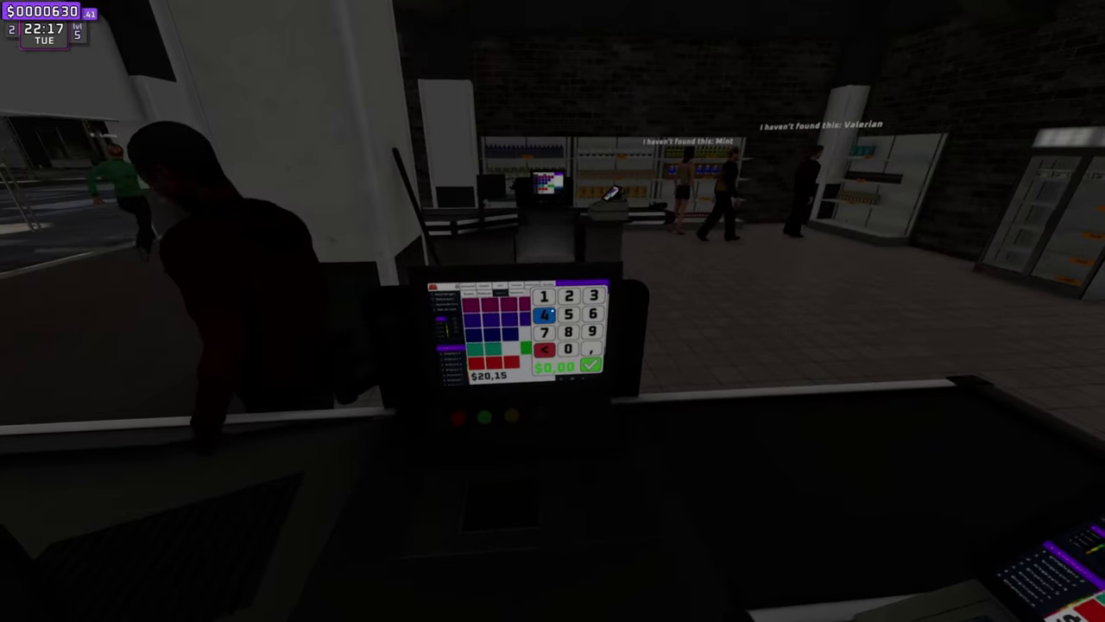
left_click(552, 309)
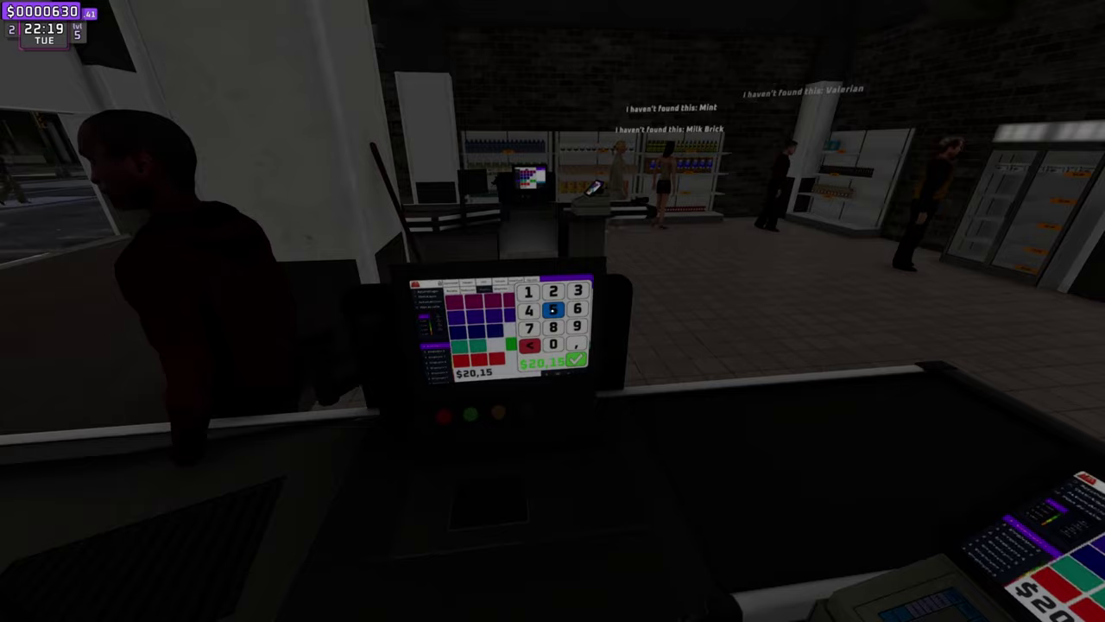
key("s")
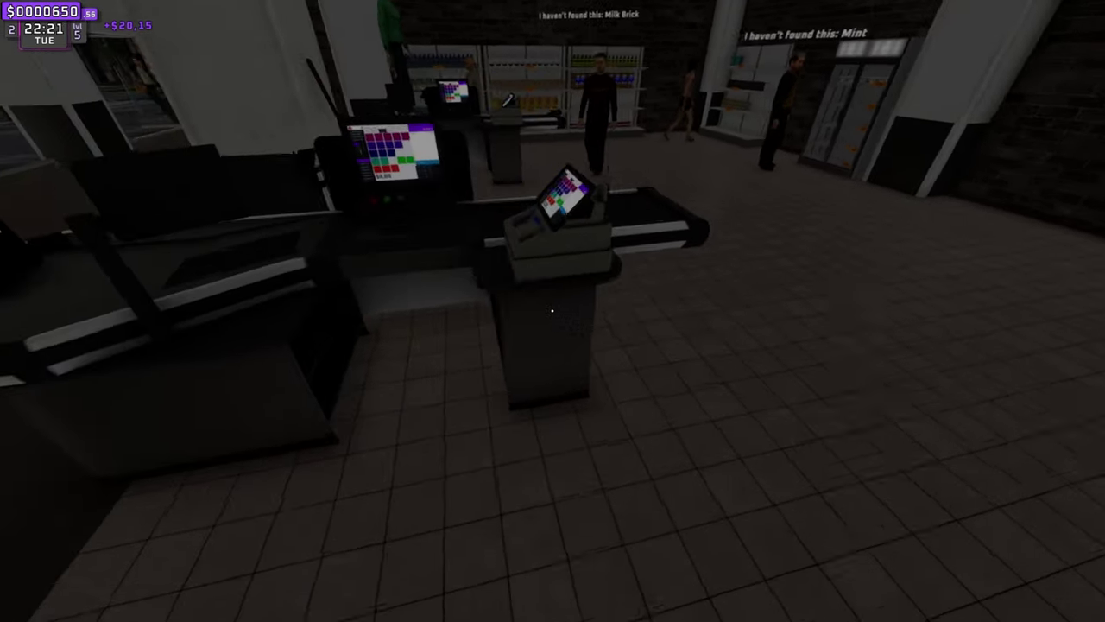
key("a")
key("s")
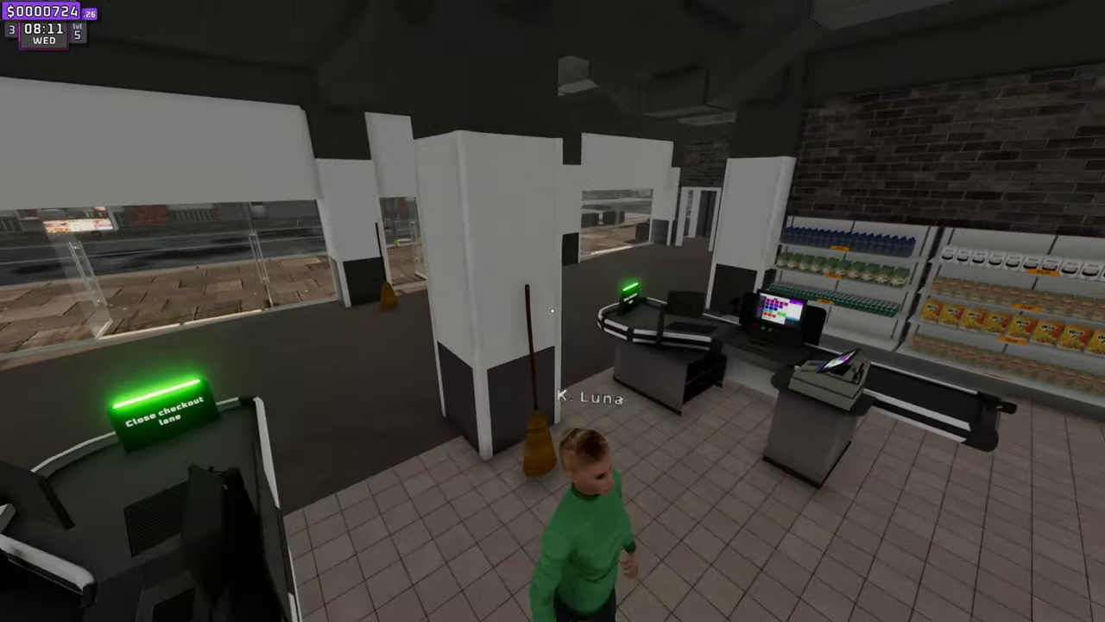
- Walk from the shelf around the counter to stand at the register facing the belt
key("w")
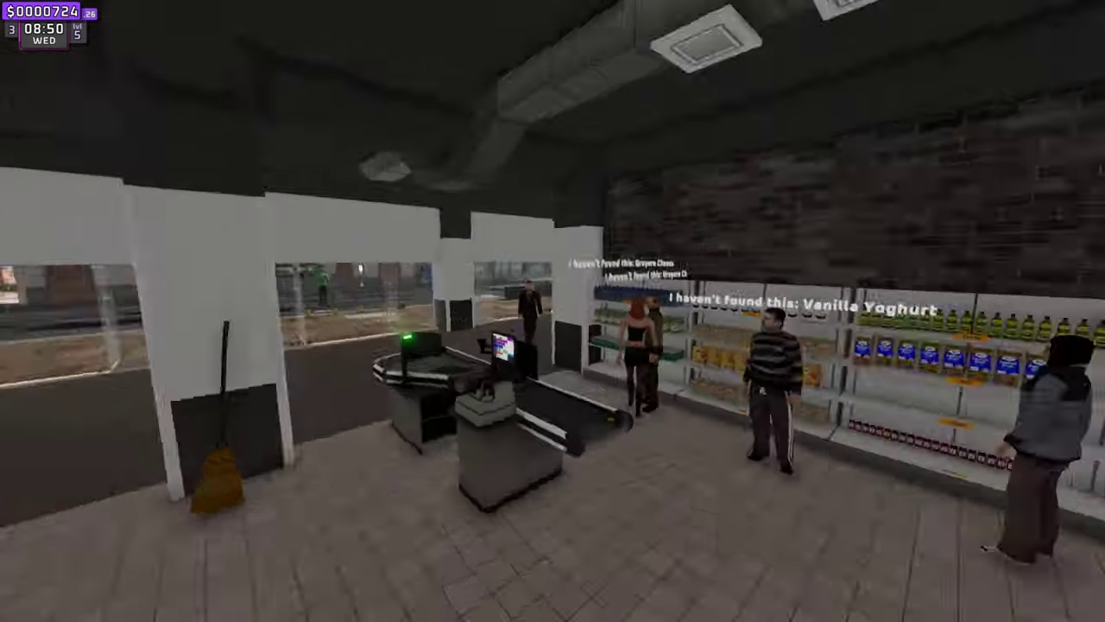
key("s")
key("a")
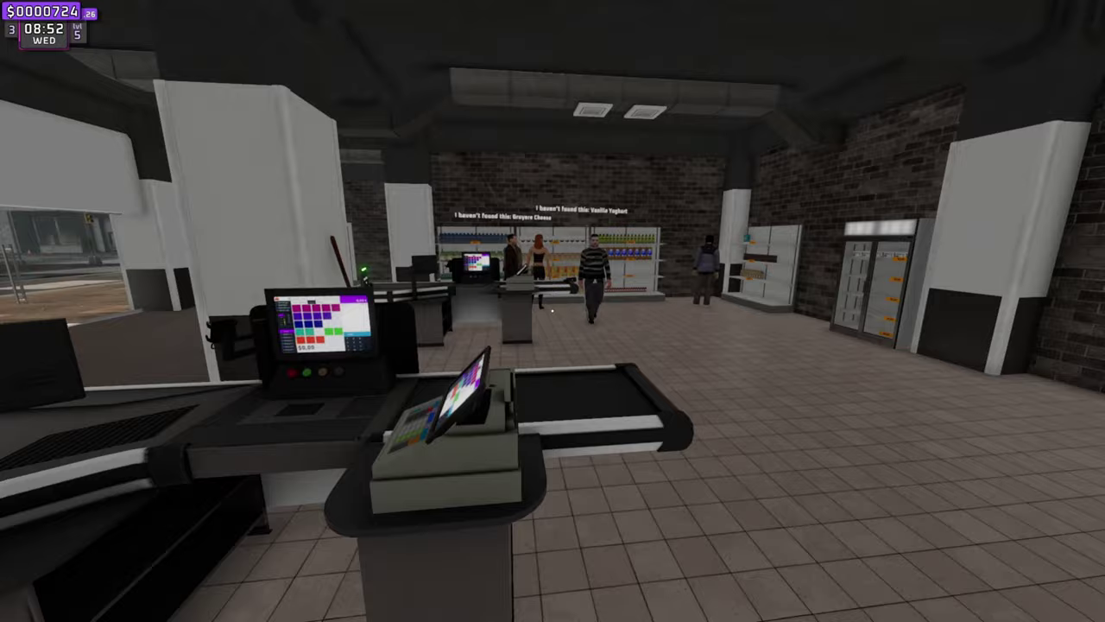
key("a")
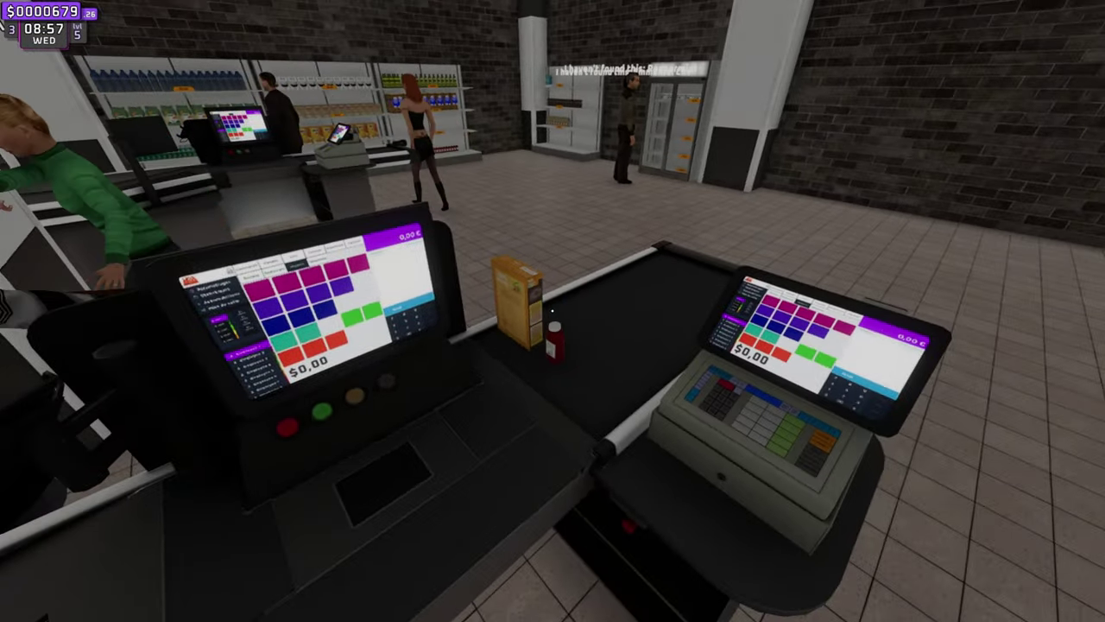
- Scan the belt items and confirm the $17,30 card payment
left_click(552, 311)
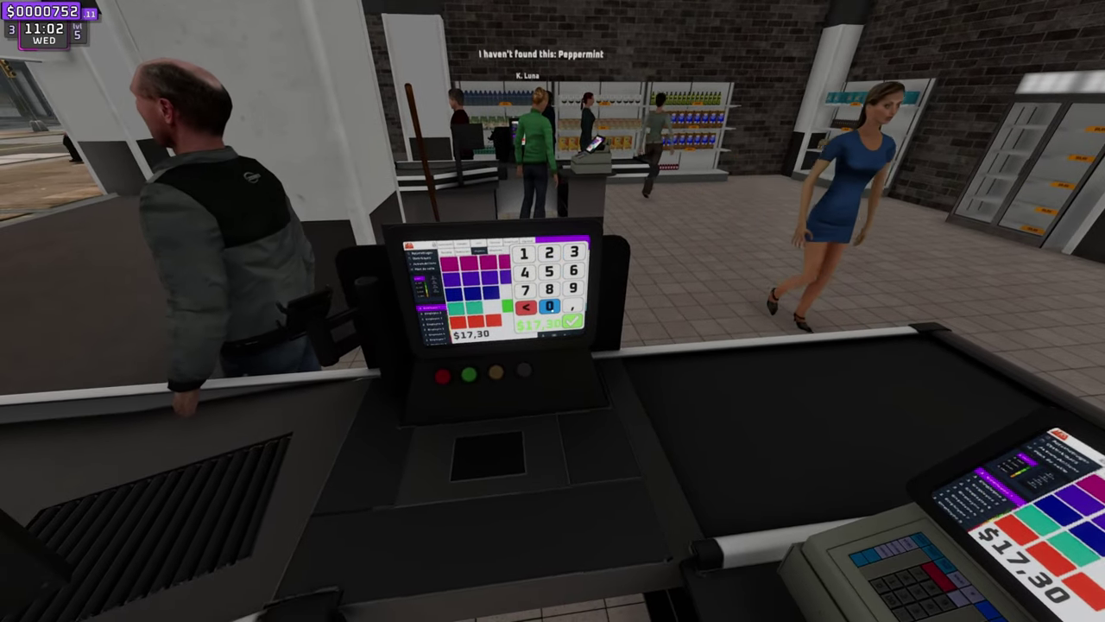
left_click(553, 310)
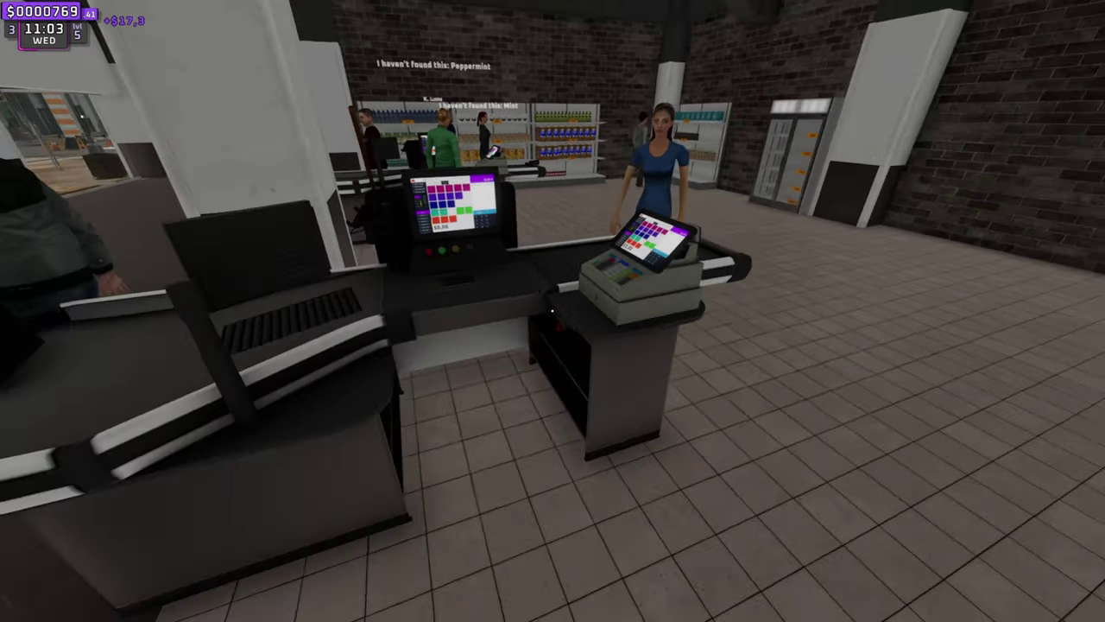
key("a")
- Scan the next item, take the customer's $5 cash, and give back change
key("s")
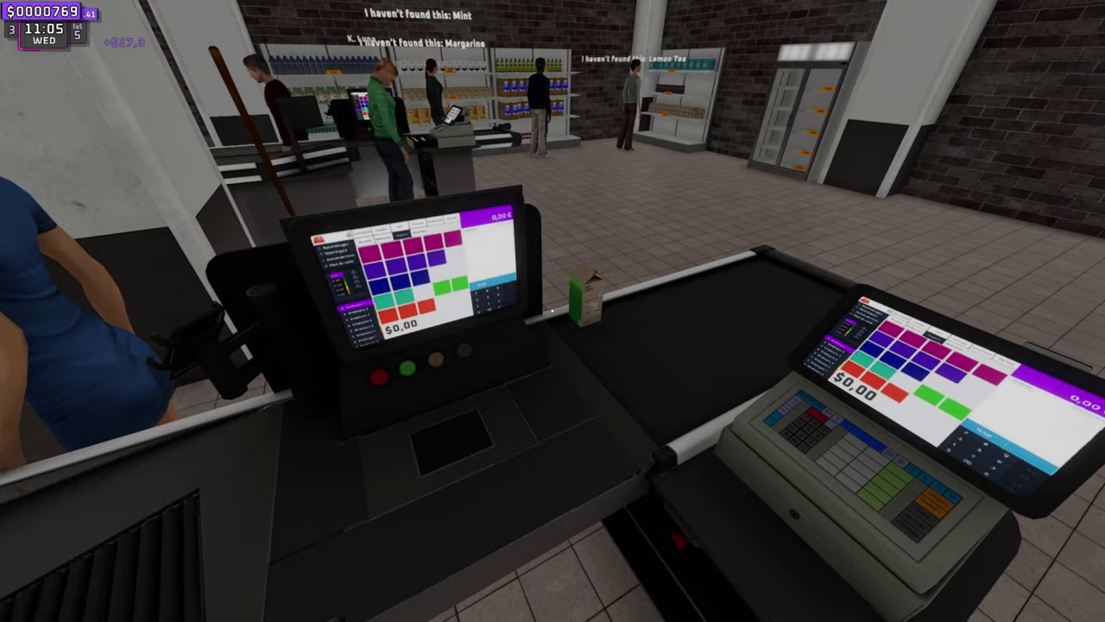
left_click(553, 311)
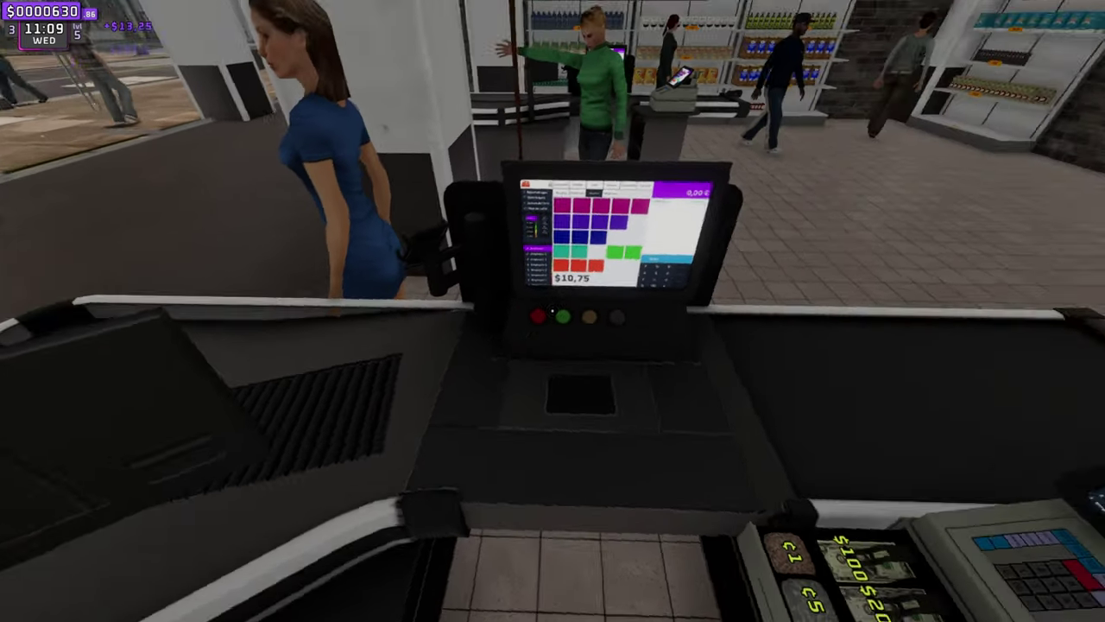
left_click(552, 310)
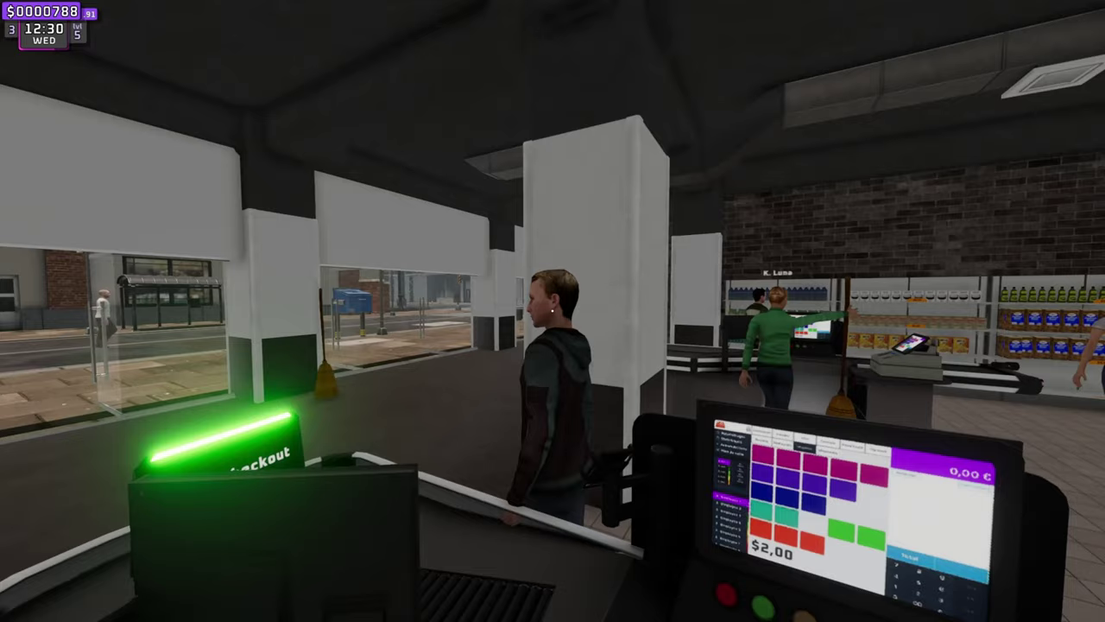
left_click(552, 311)
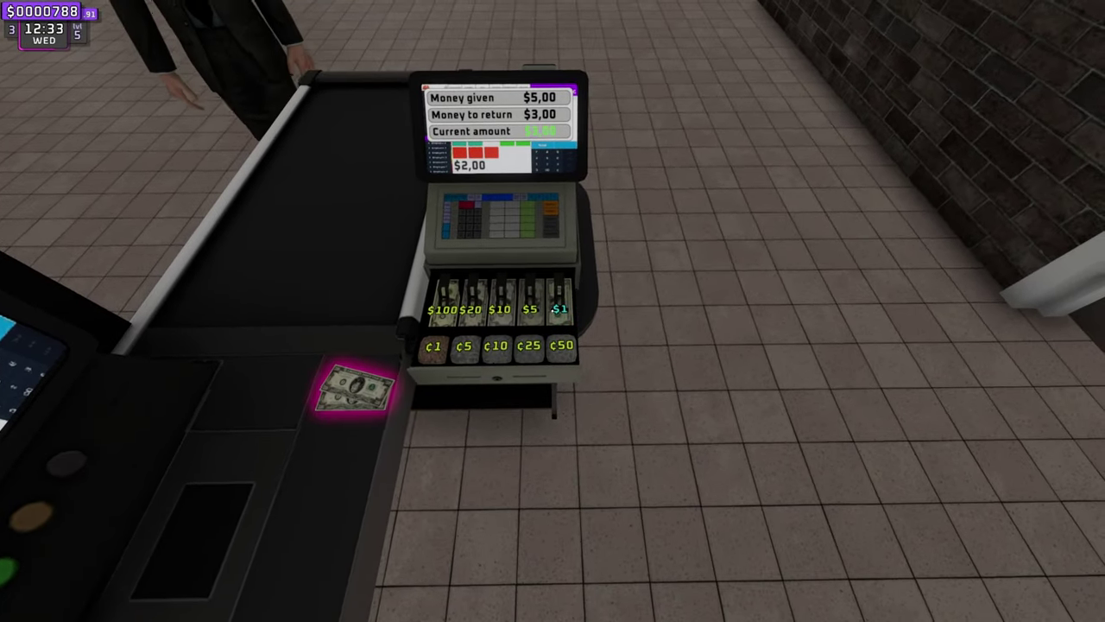
left_click(553, 311)
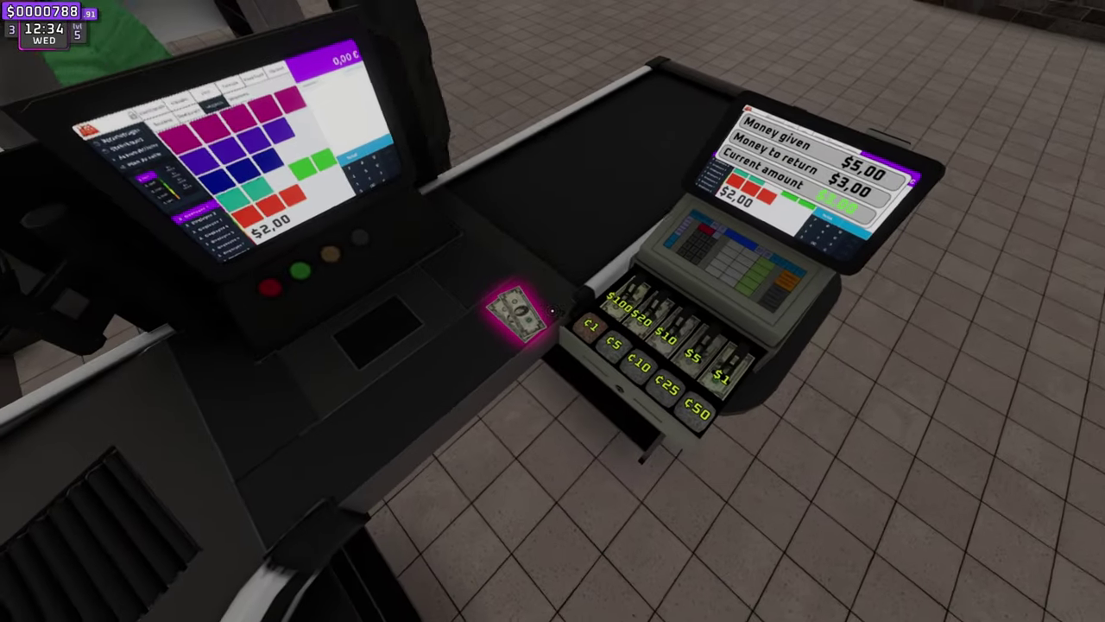
key("s")
- Scan the bottle and enter the $11,20 card payment
left_click(552, 311)
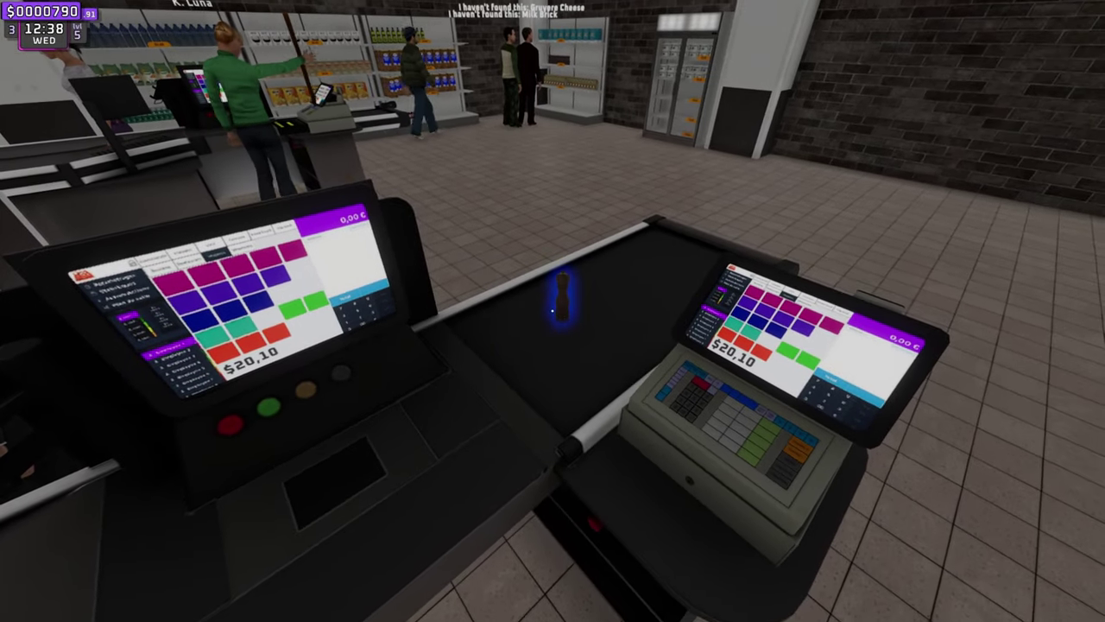
left_click(552, 310)
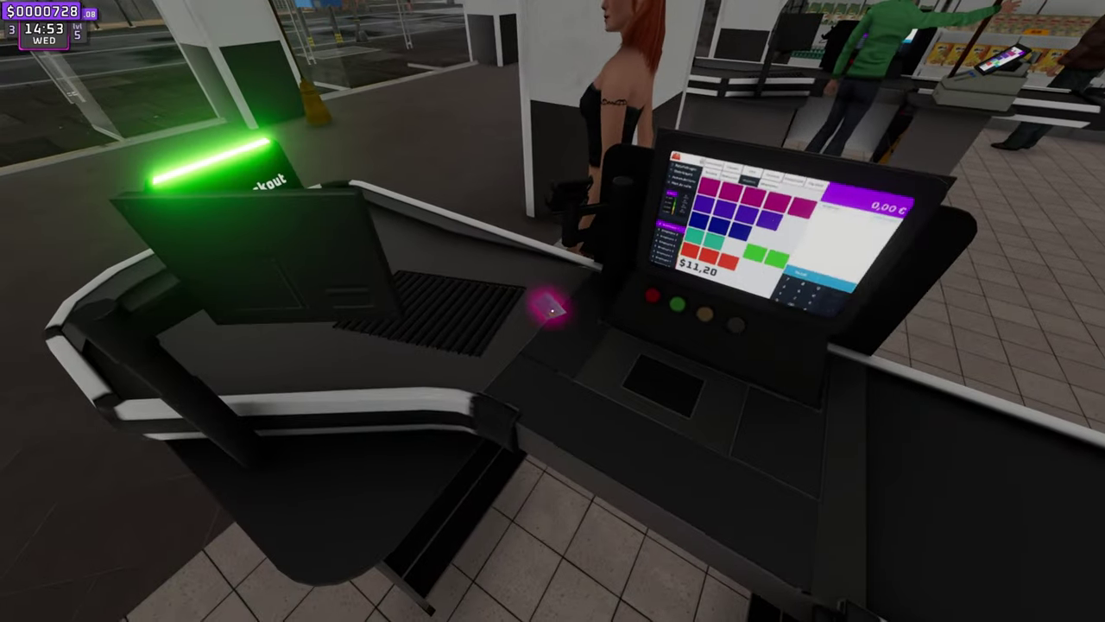
left_click(553, 311)
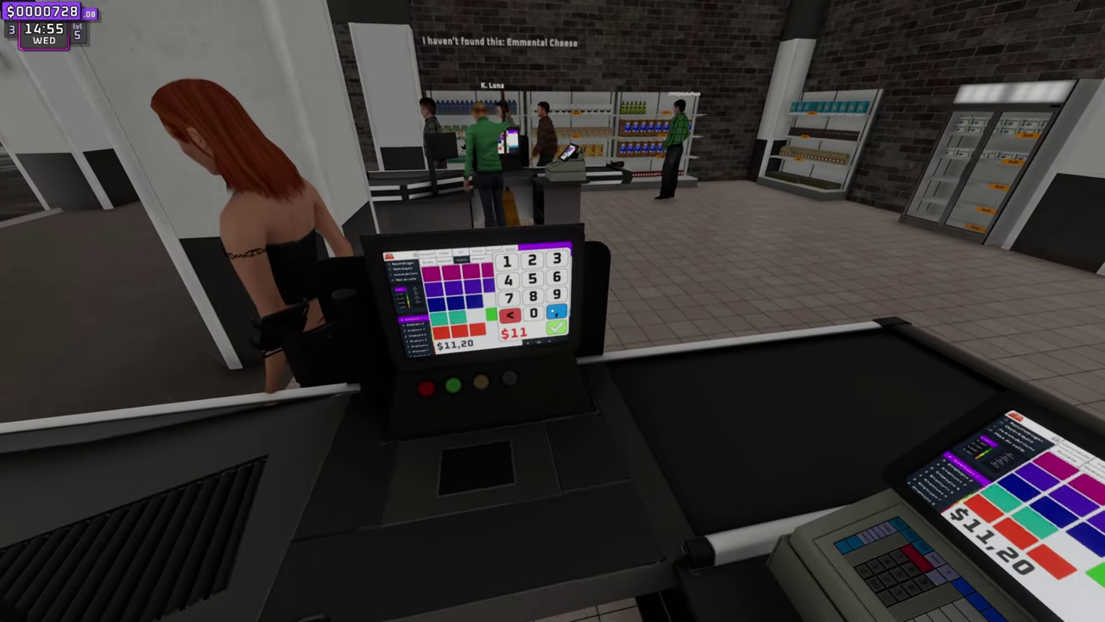
left_click(553, 310)
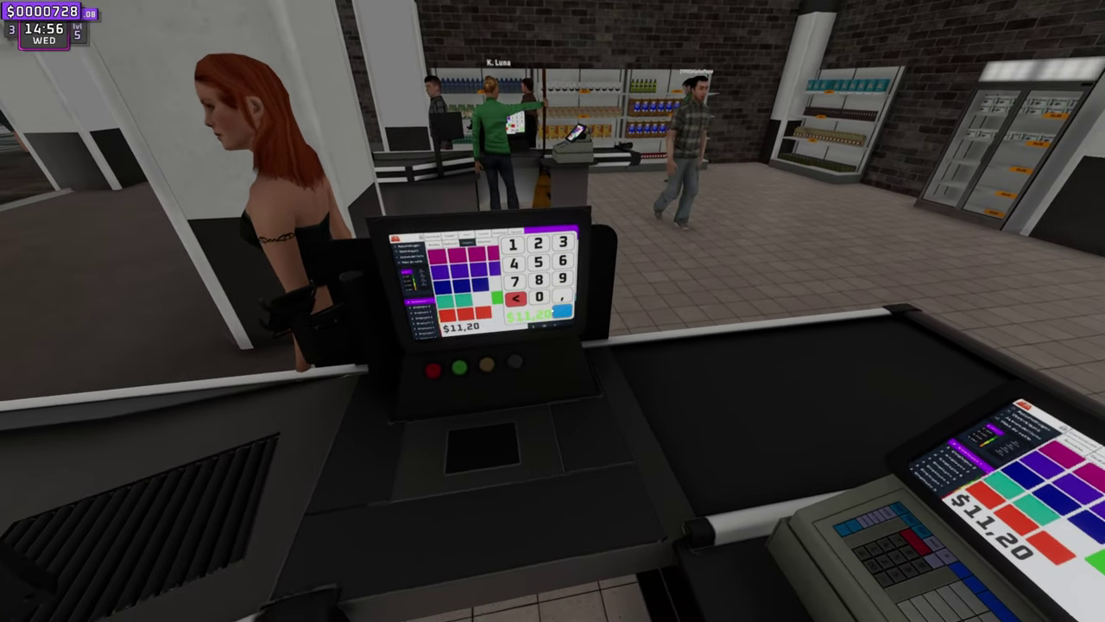
key("d")
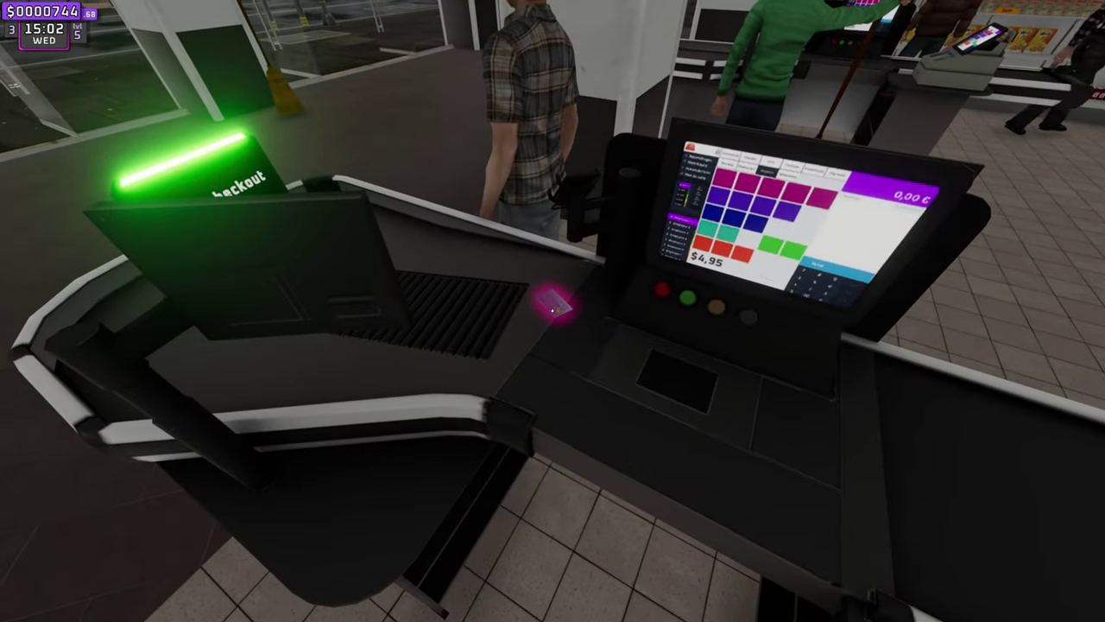
- Take the card and confirm the $4,95 payment
left_click(553, 311)
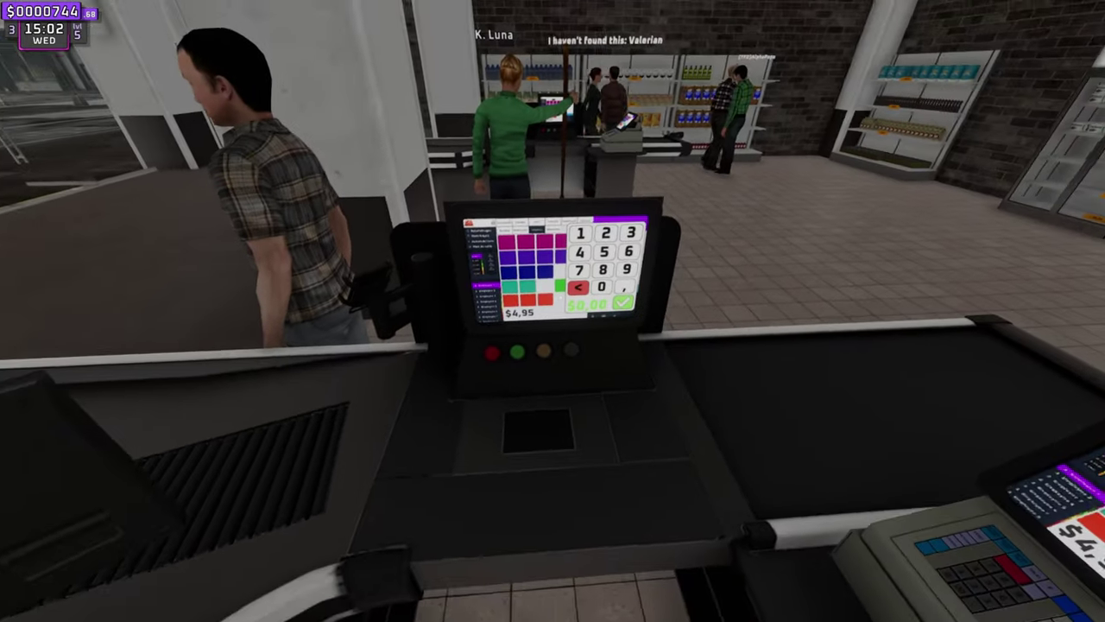
left_click(552, 311)
left_click(553, 310)
left_click(553, 311)
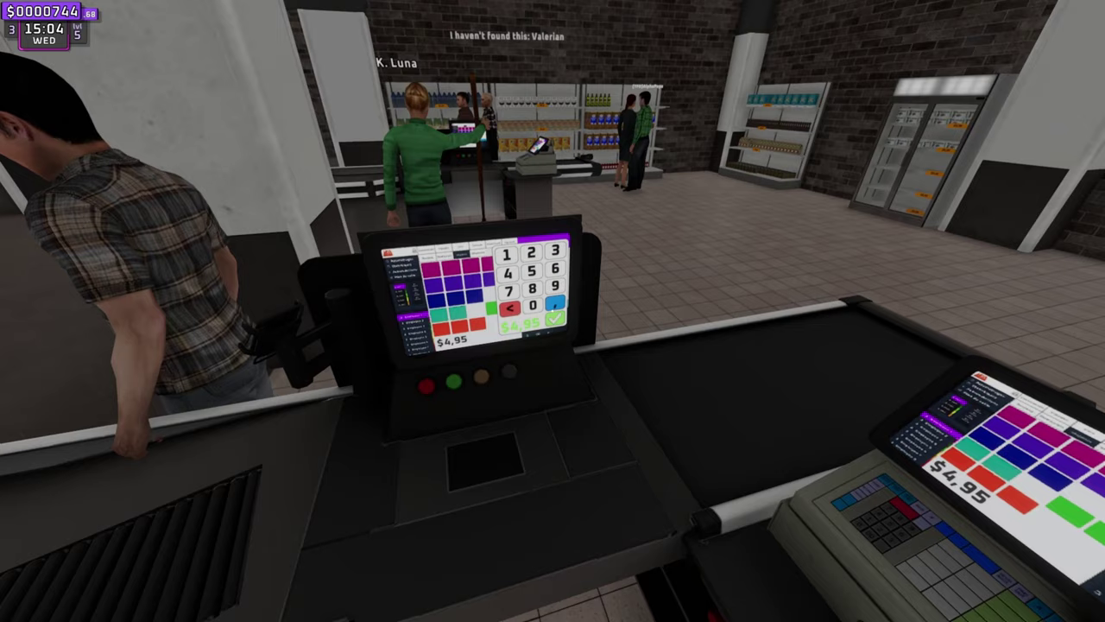
key("s")
key("d")
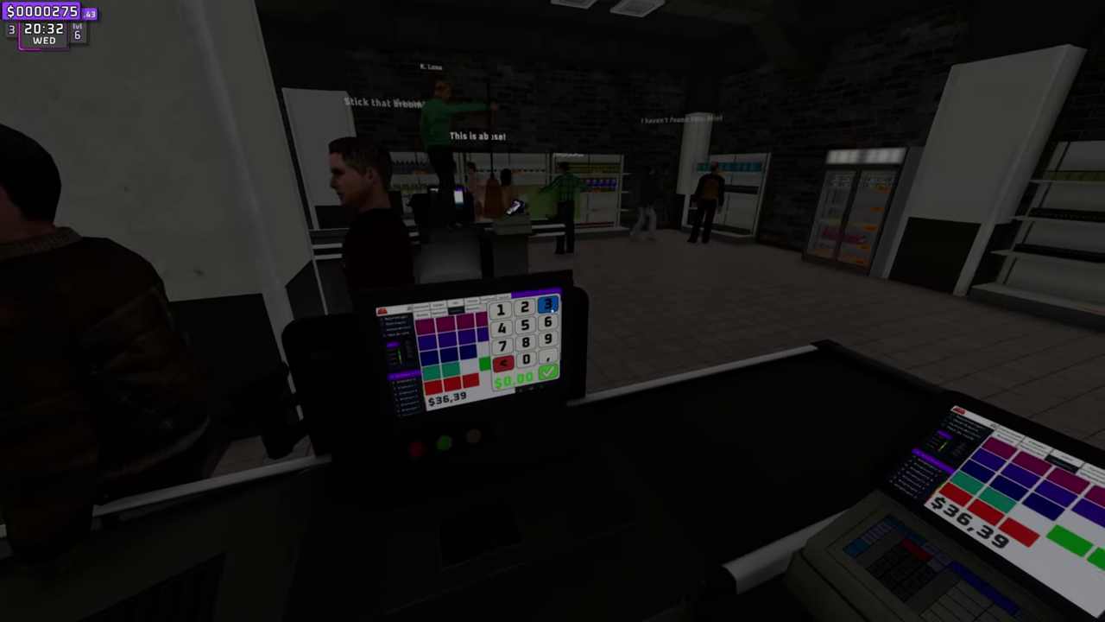
- Enter and confirm the $36,39 card payment
left_click(548, 305)
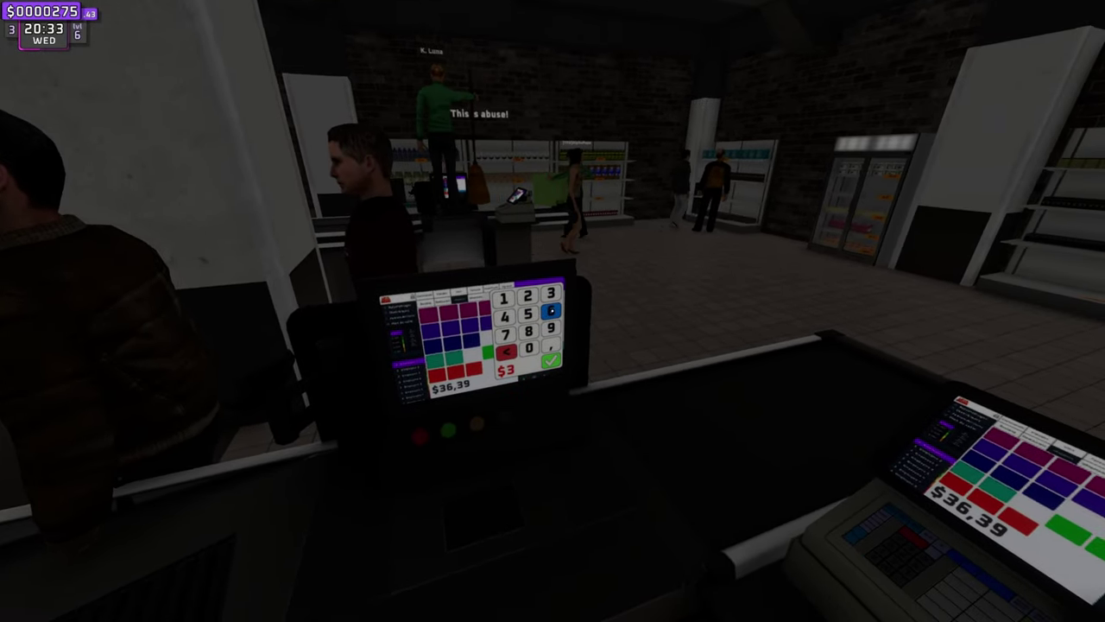
left_click(552, 309)
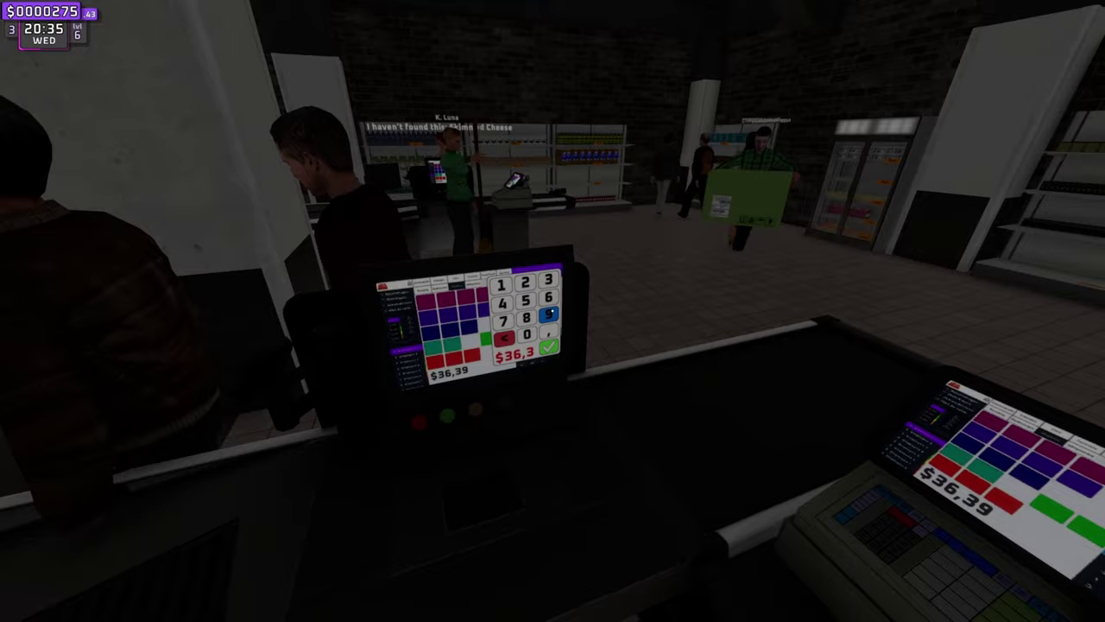
left_click(550, 308)
key("Tab")
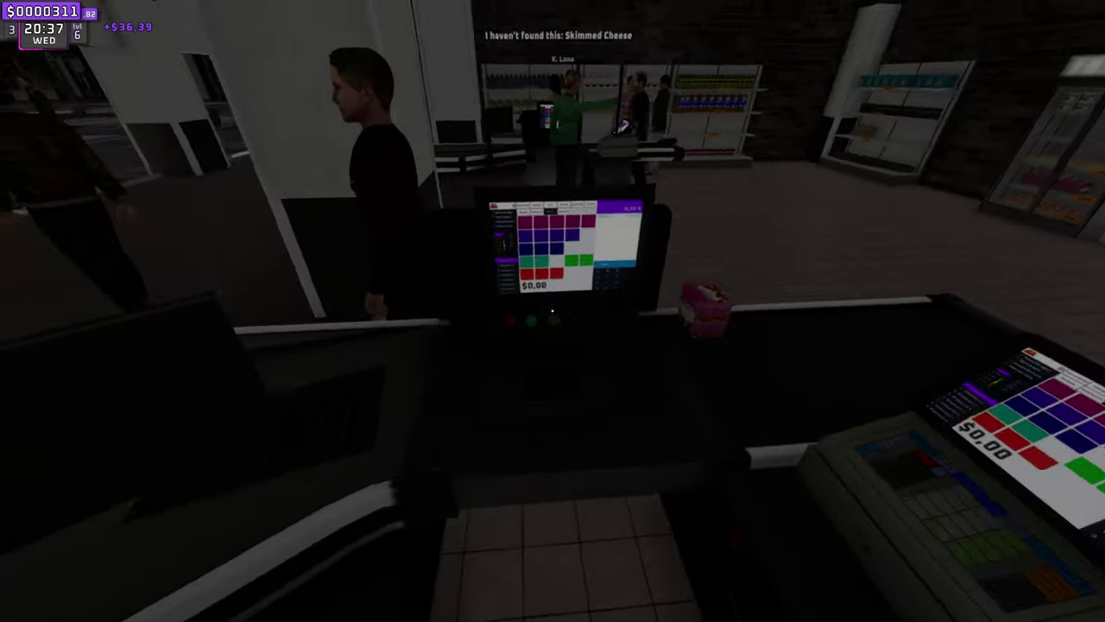
- Scan the pink item for the $15,35 sale and hand back $5 plus a quarter
left_click(553, 311)
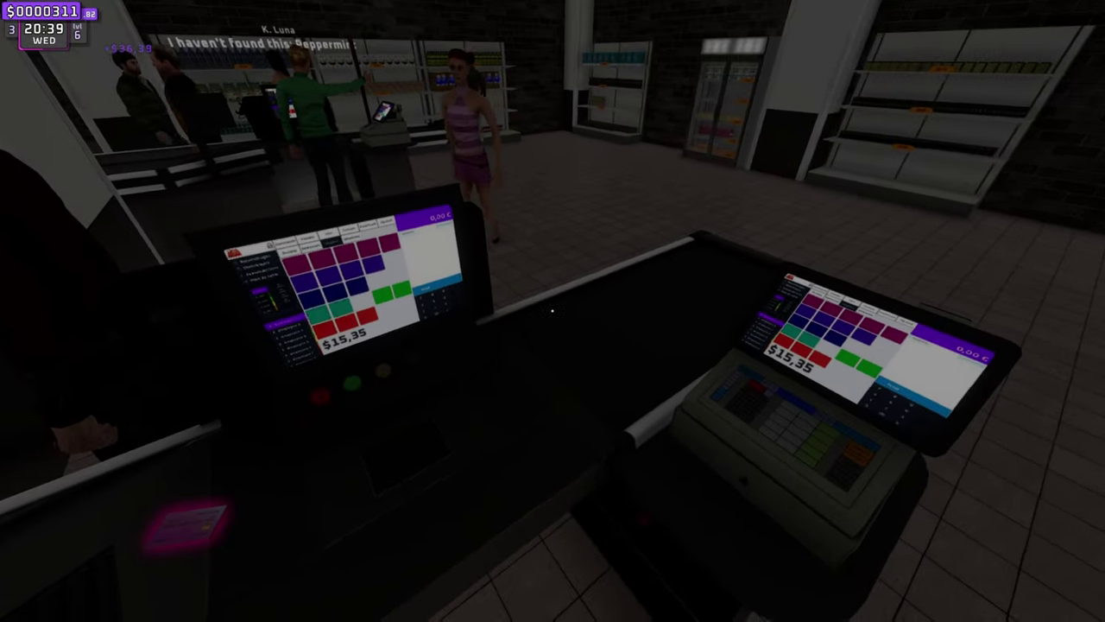
left_click(553, 311)
left_click(553, 310)
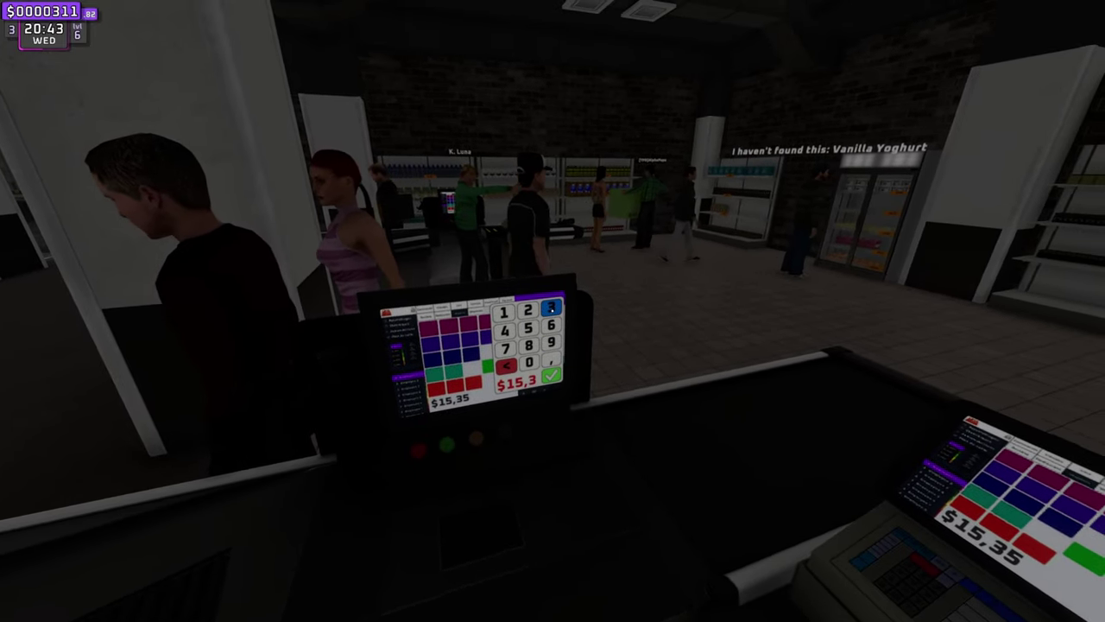
left_click(552, 311)
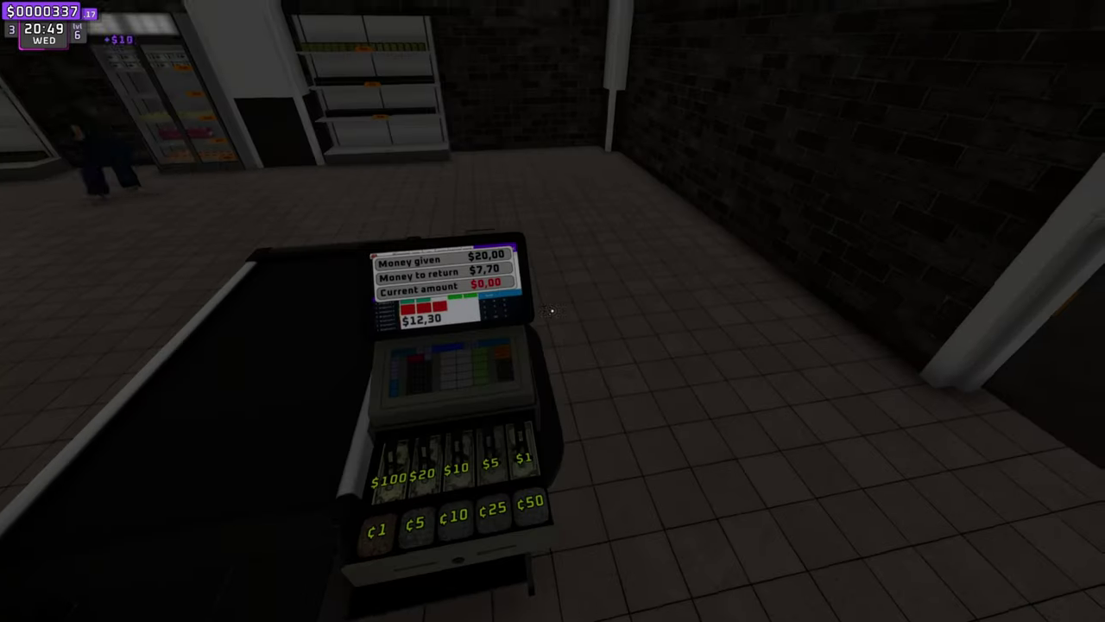
left_click(552, 311)
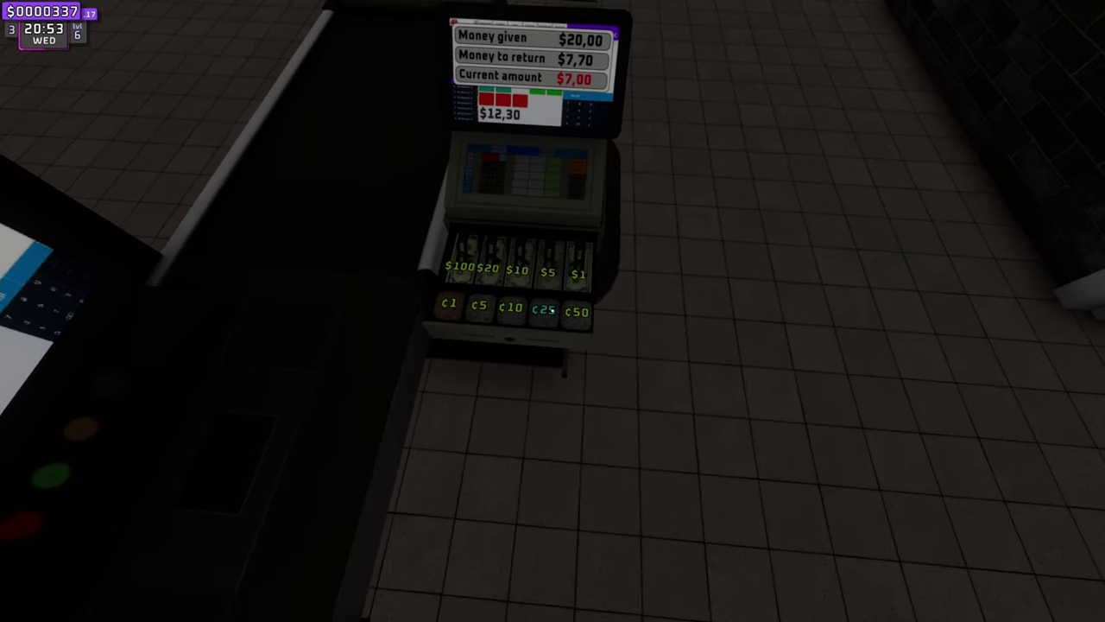
left_click(552, 311)
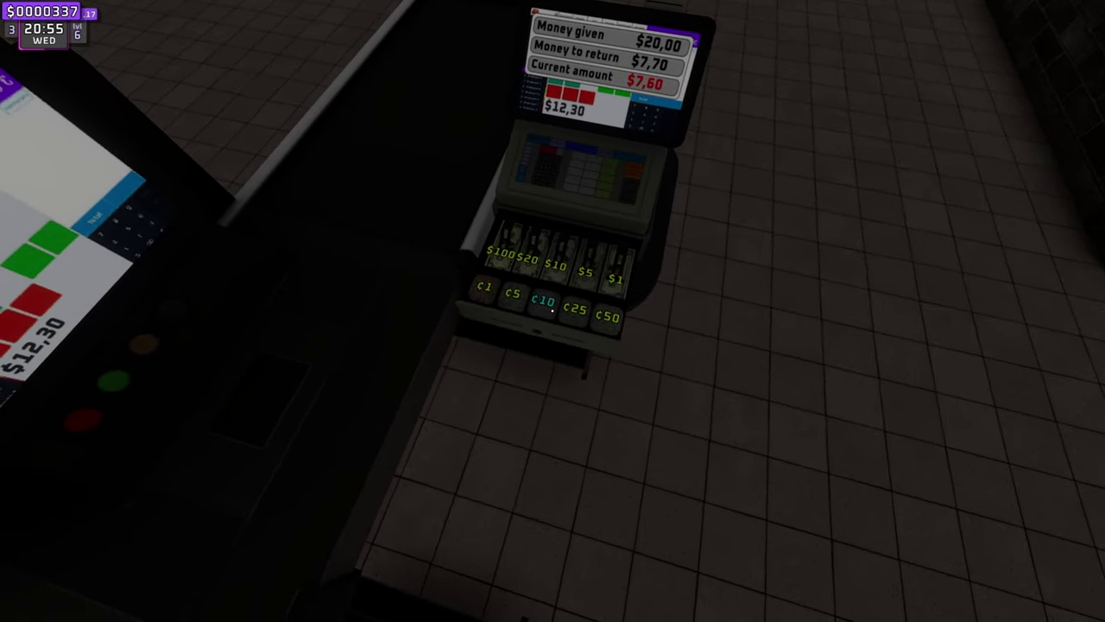
left_click(552, 311)
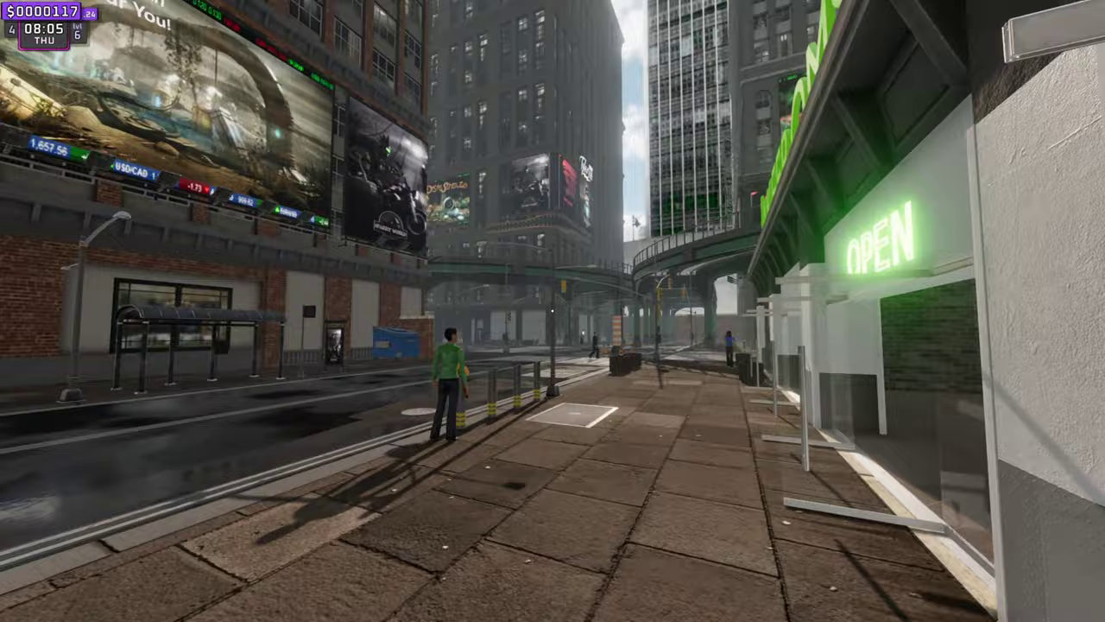
- Walk in from the street, past the back room, into the checkout lane facing the till
key("s")
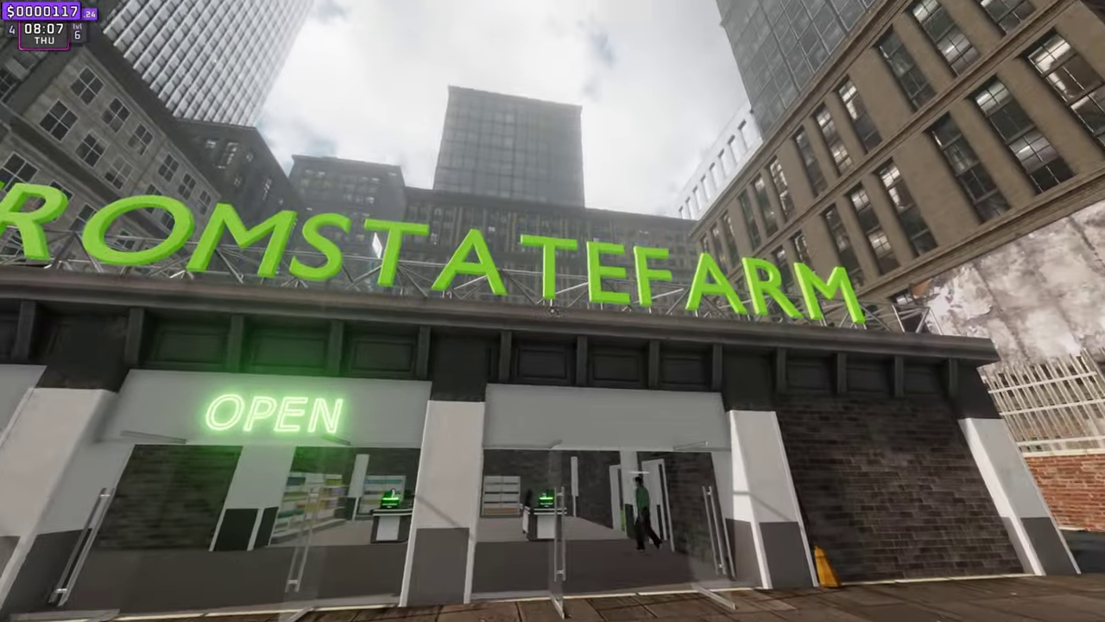
key("w")
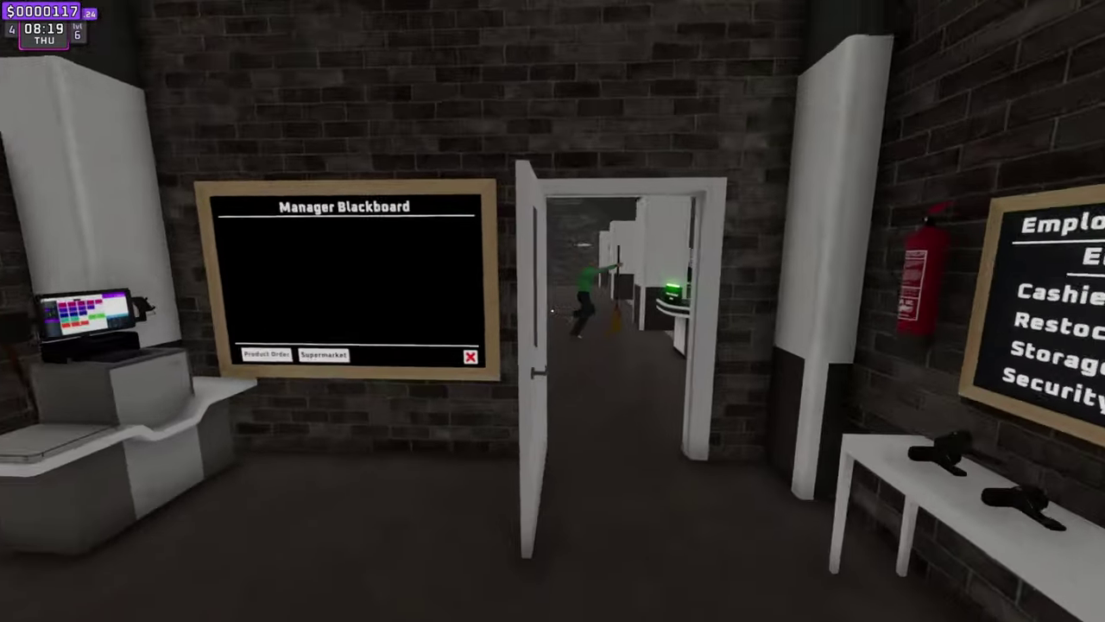
key("w")
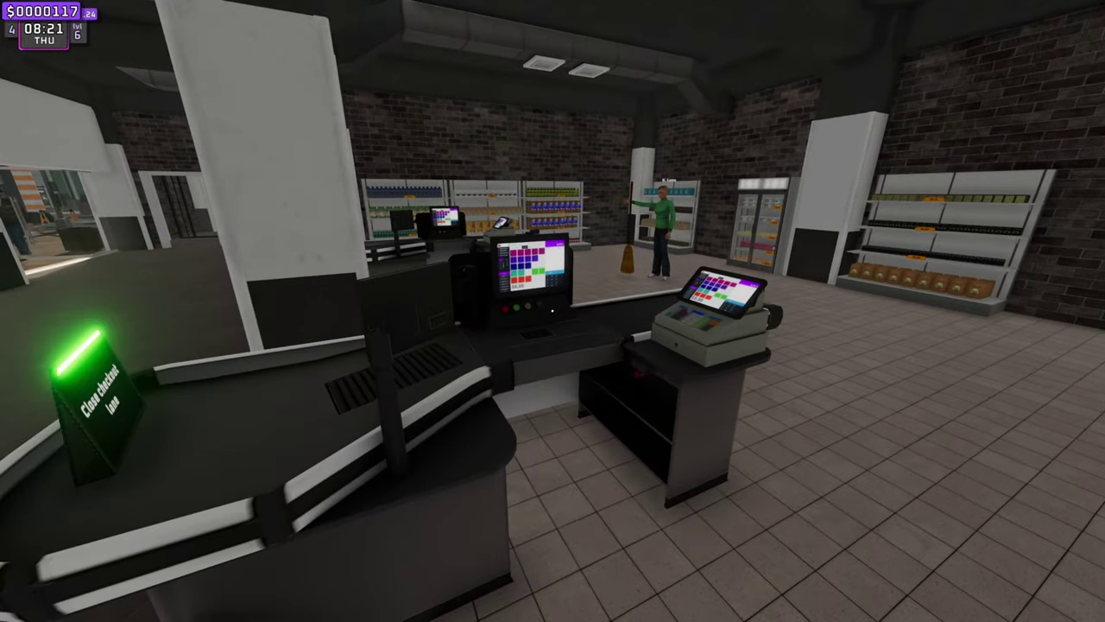
key("w")
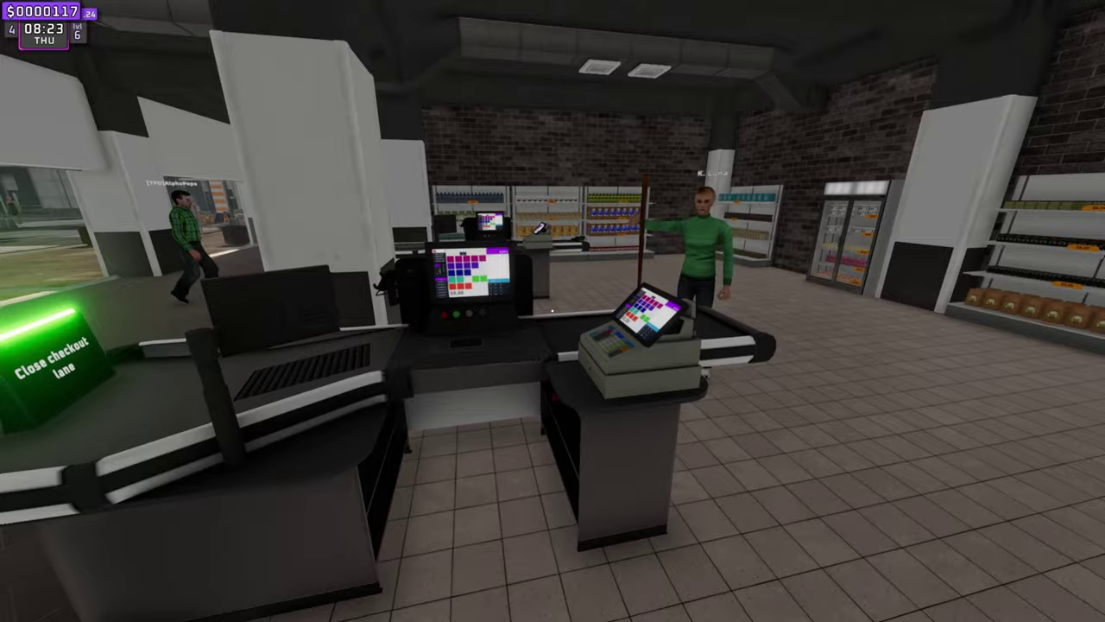
key("w")
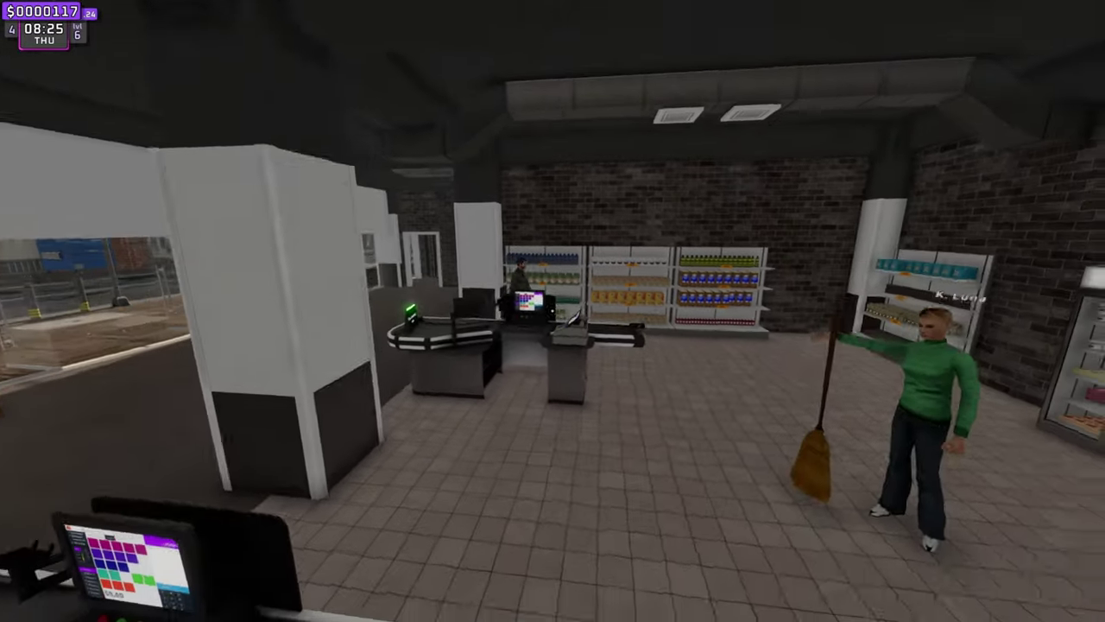
key("w")
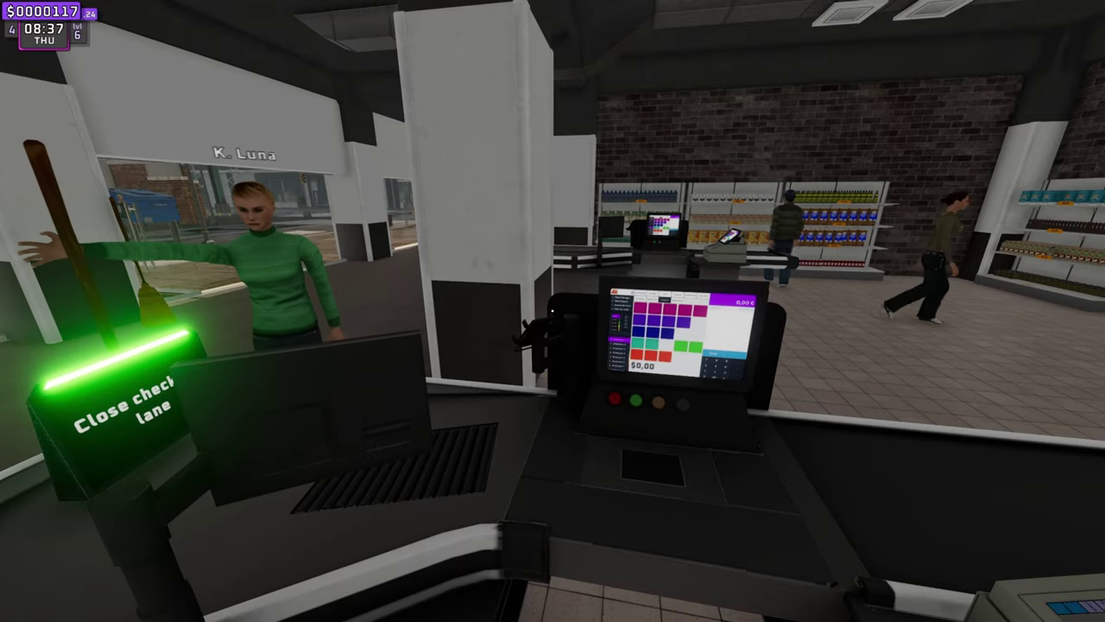
key("w")
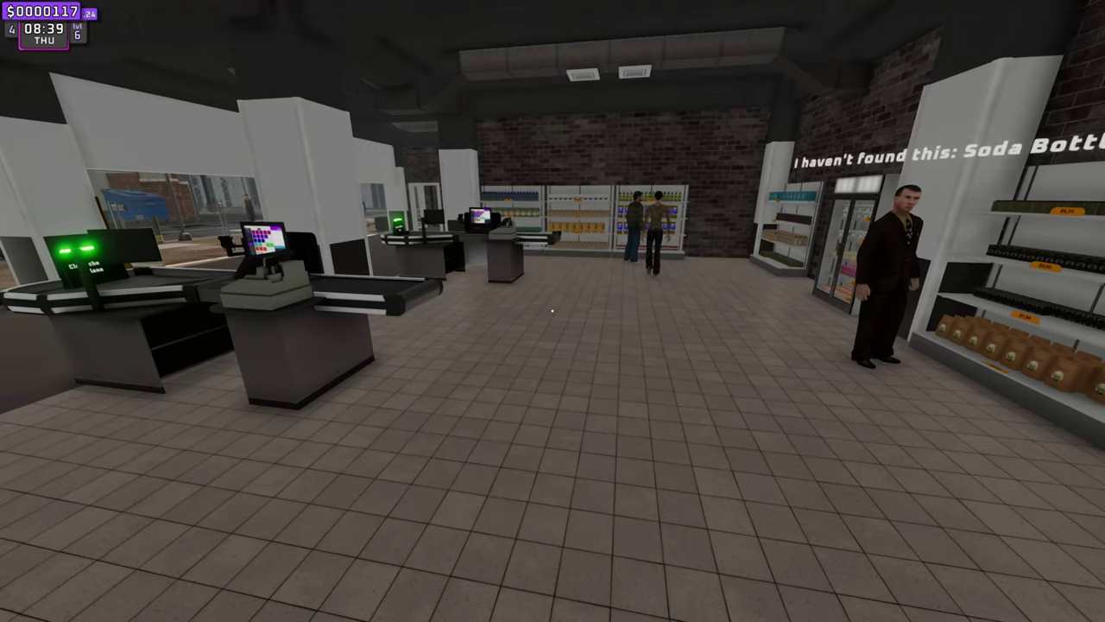
key("a")
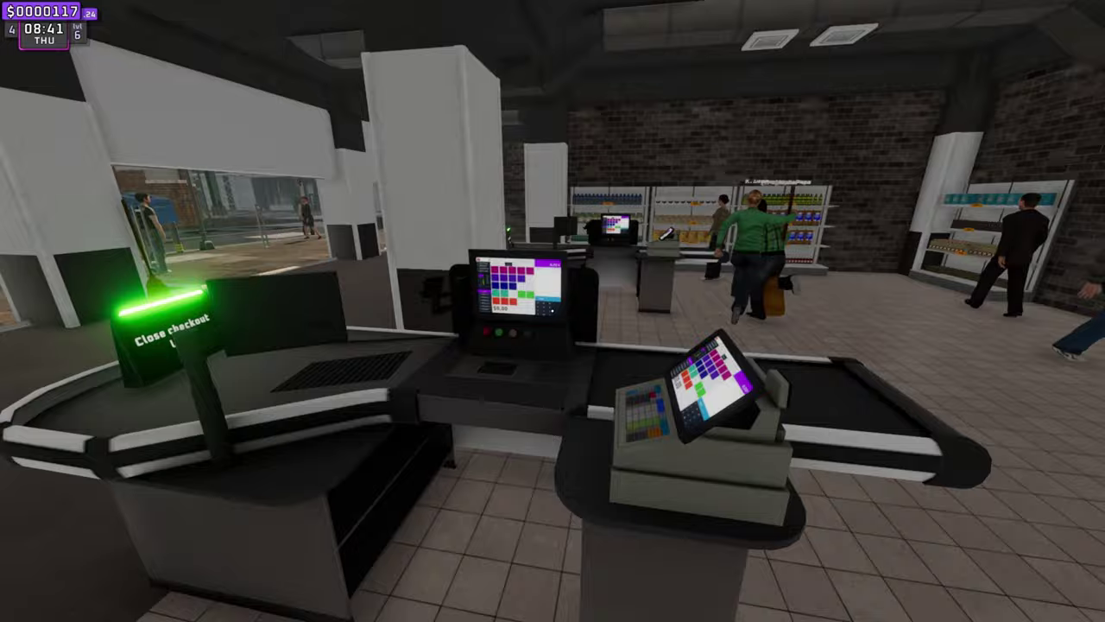
key("w")
key("s")
key("a")
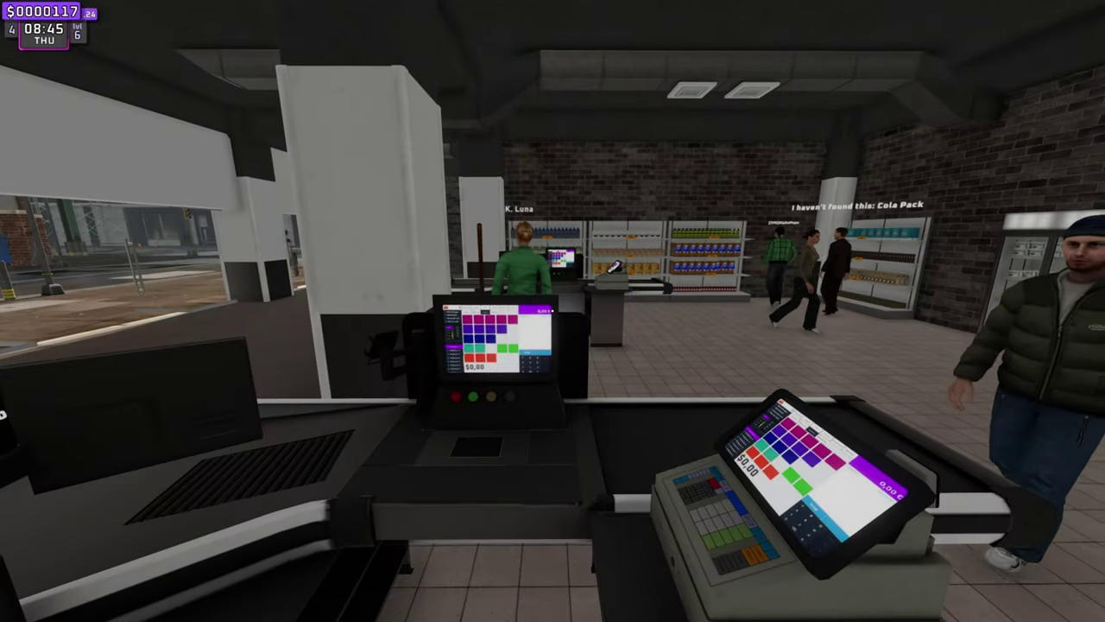
key("w")
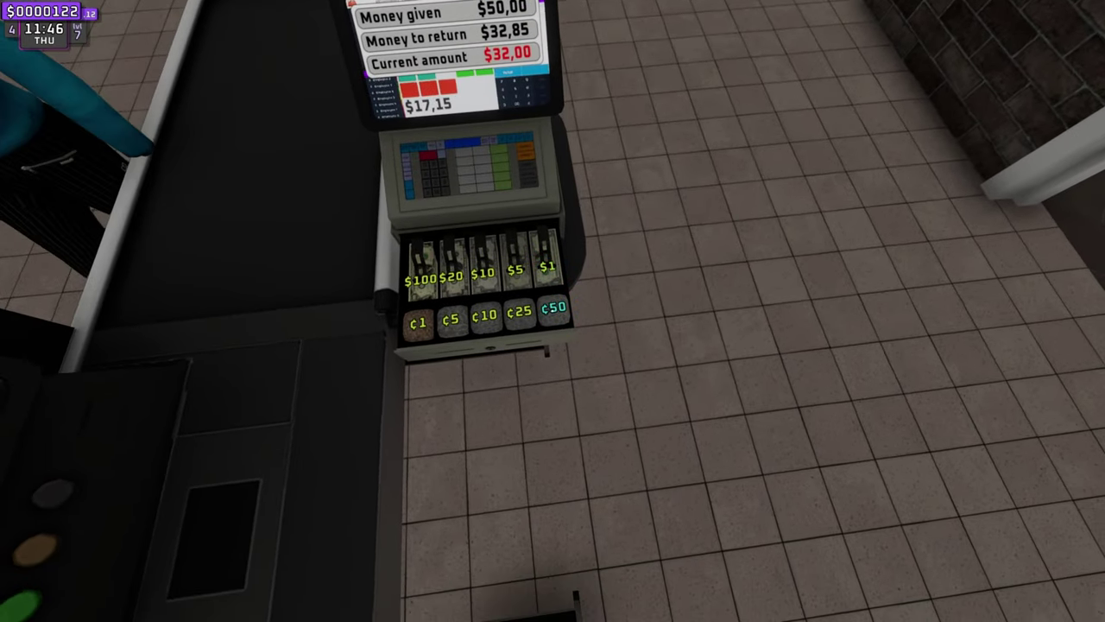
- Finish a sale with quarter-and-nickel change, then card-charge a product box and bottle
left_click(541, 311)
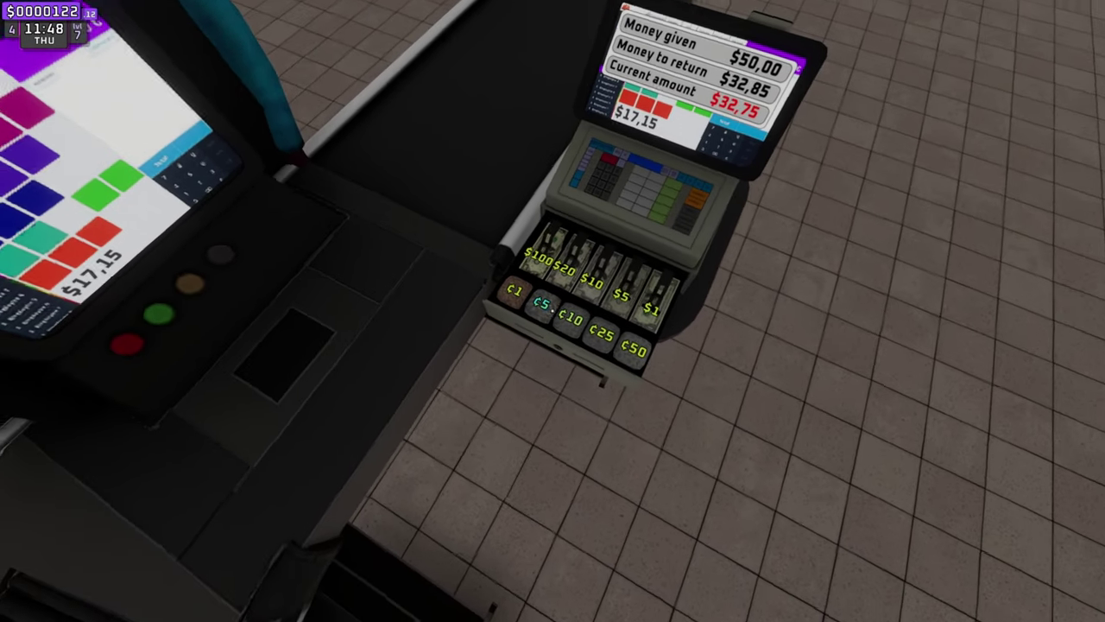
left_click(549, 311)
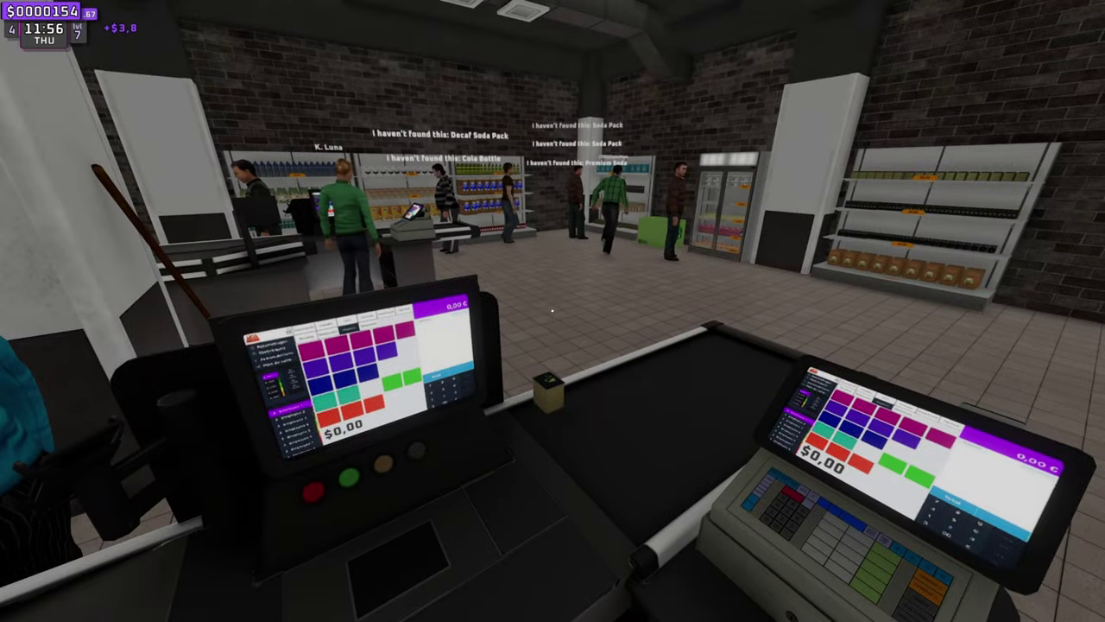
left_click(549, 311)
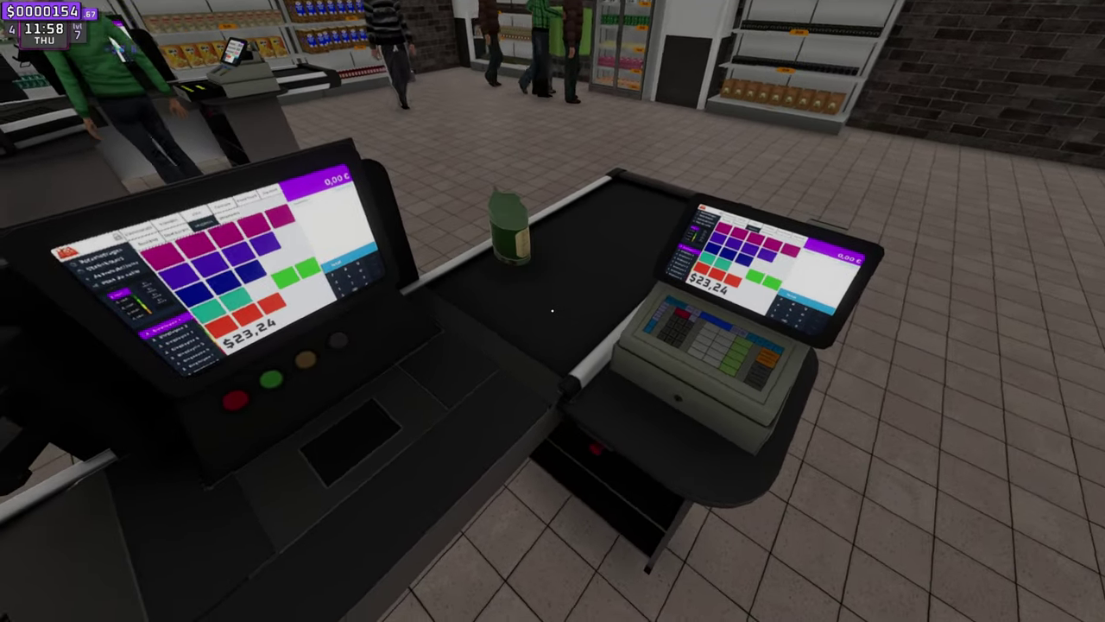
left_click(552, 311)
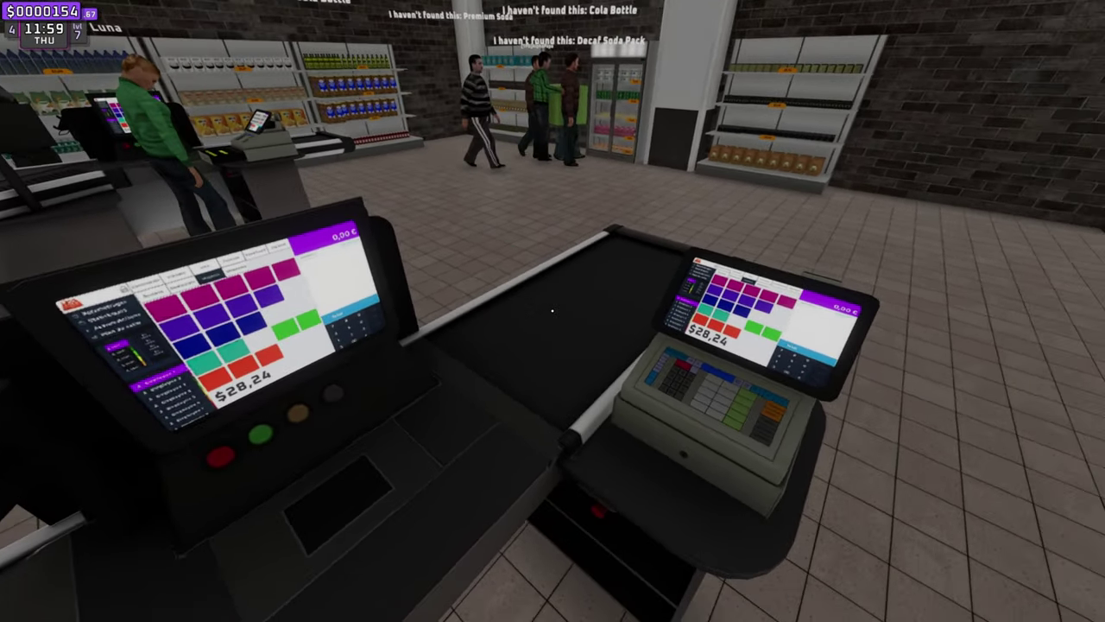
left_click(552, 311)
left_click(552, 311)
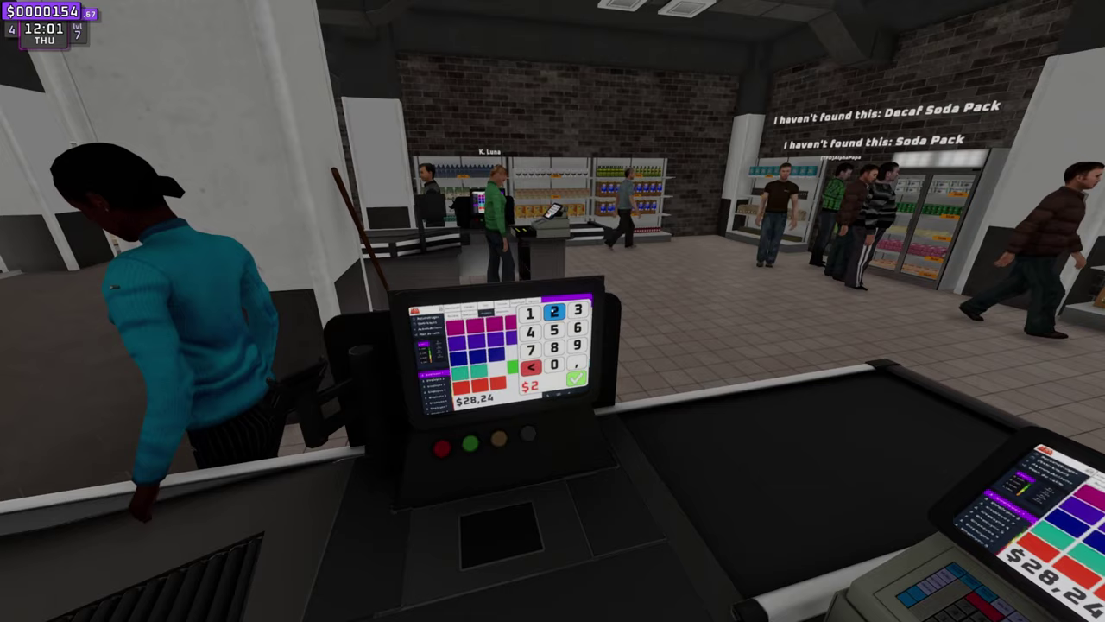
left_click(553, 311)
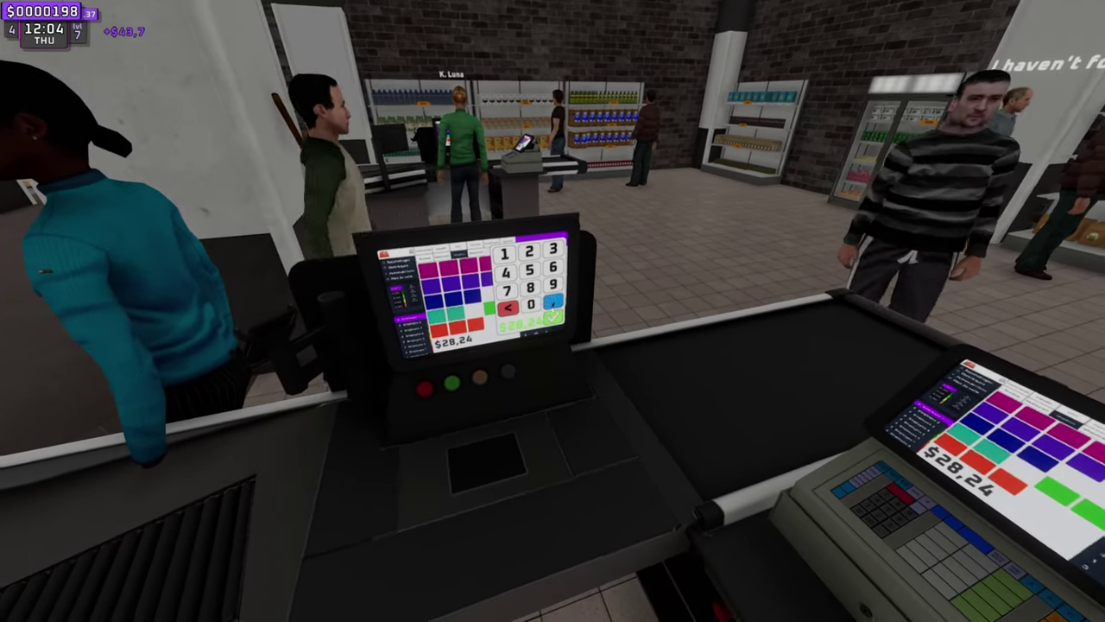
left_click(552, 311)
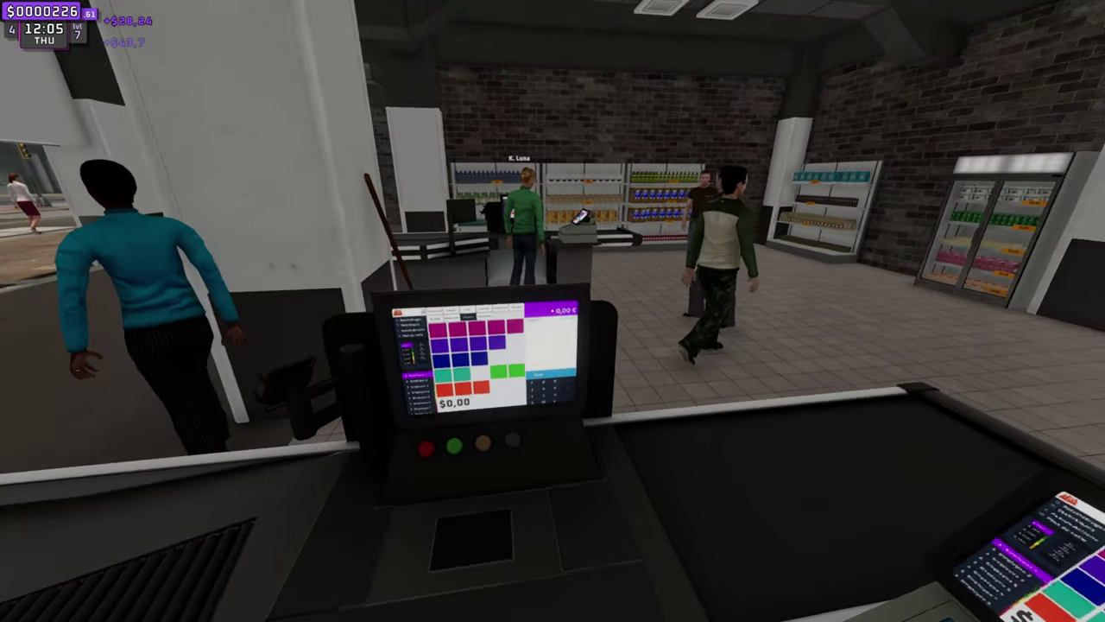
- Move behind the other register, scan a can and bottle, and enter the card amount
key("w")
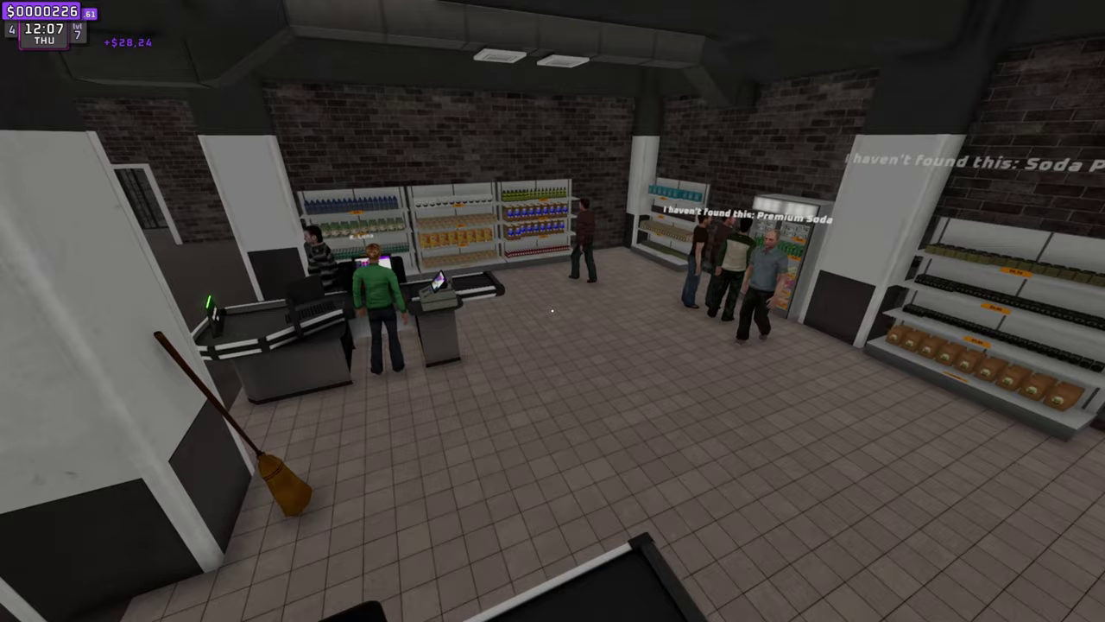
key("w")
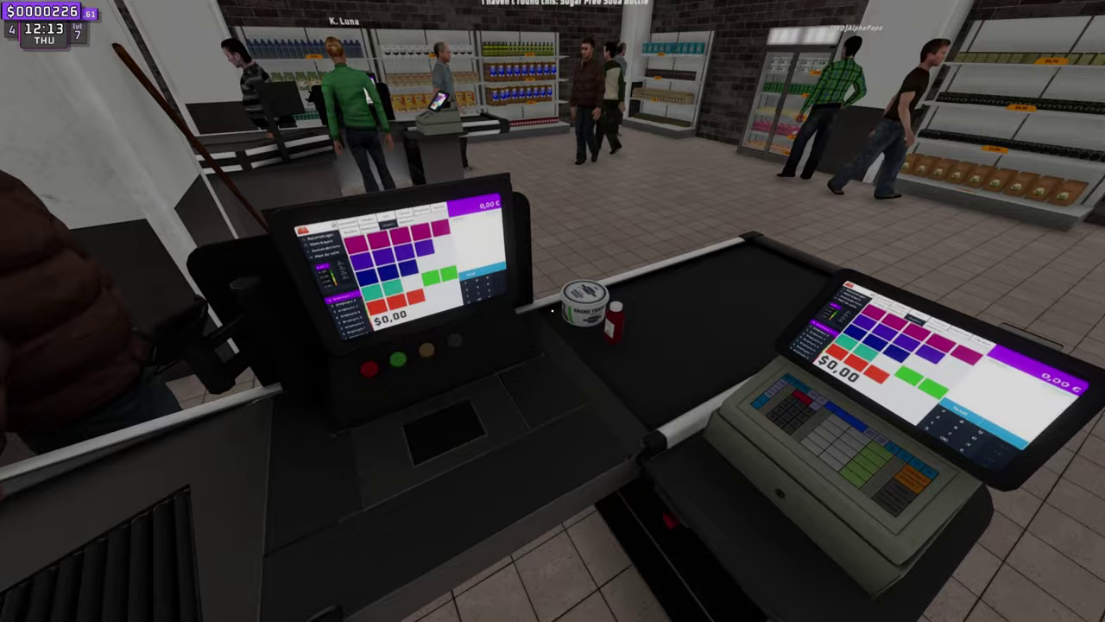
left_click(553, 311)
left_click(553, 311)
left_click(552, 311)
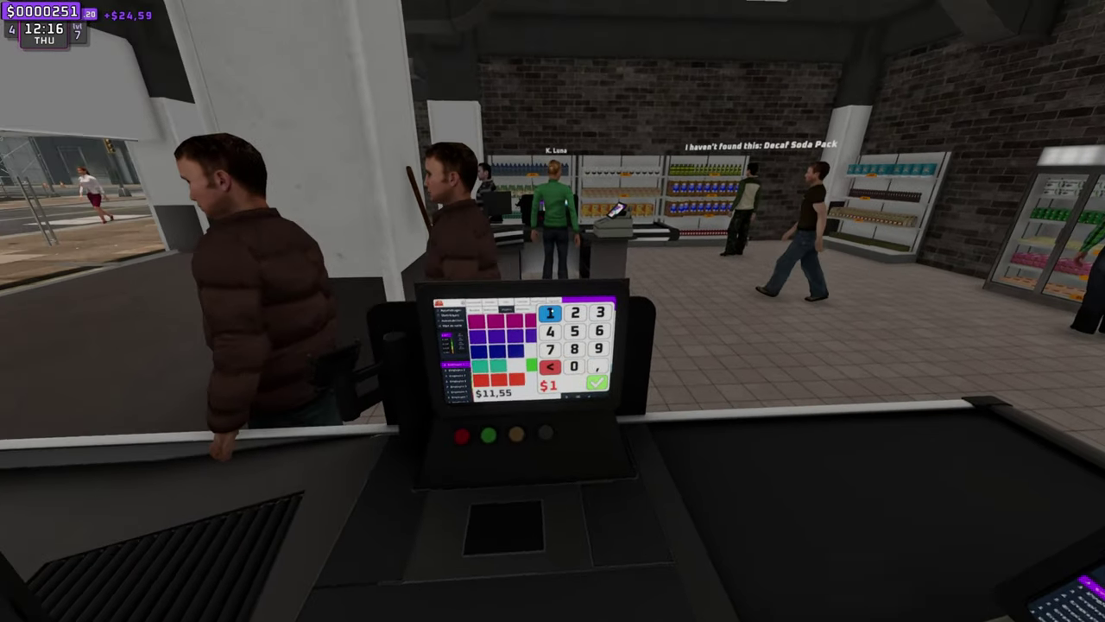
type("$11,")
left_click(553, 311)
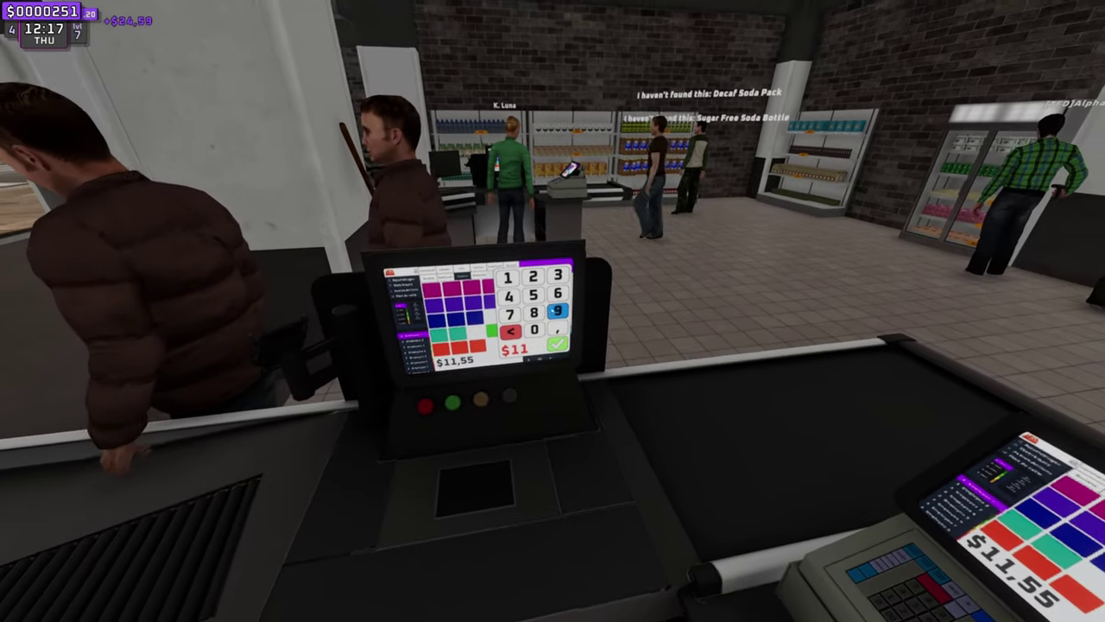
left_click(553, 310)
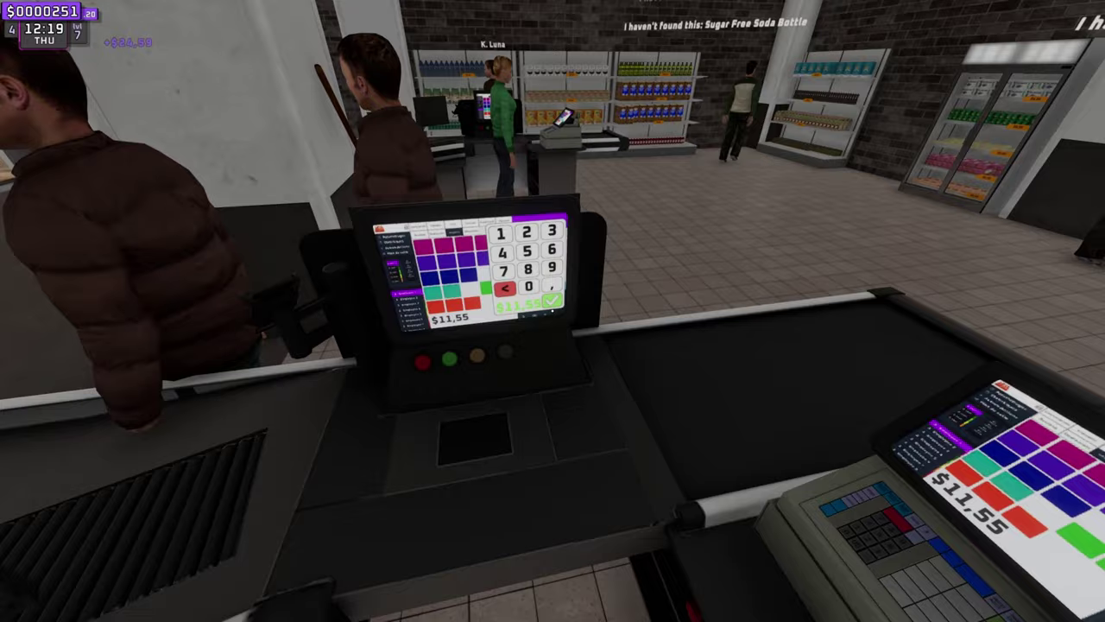
left_click(553, 310)
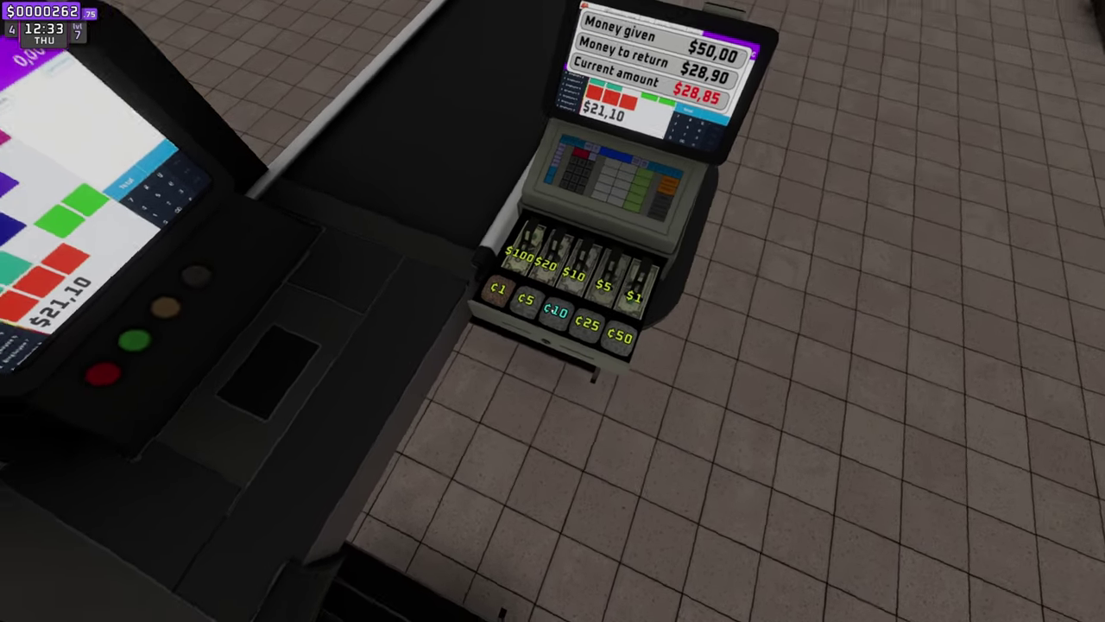
- Complete the cash sale and scan the milk and next belt item
left_click(553, 310)
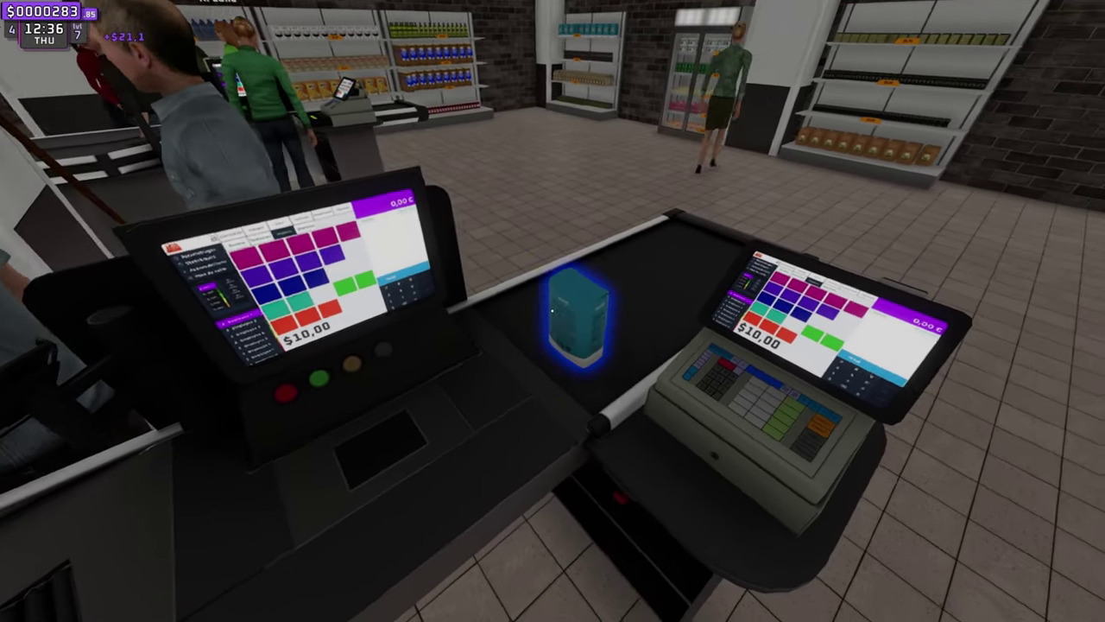
left_click(553, 311)
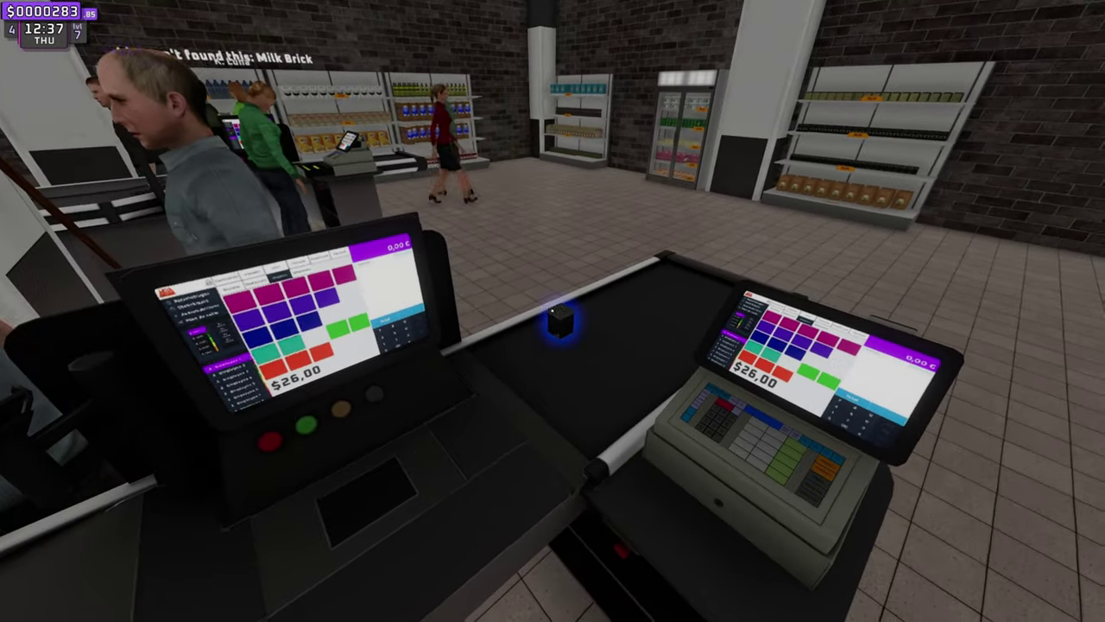
left_click(552, 310)
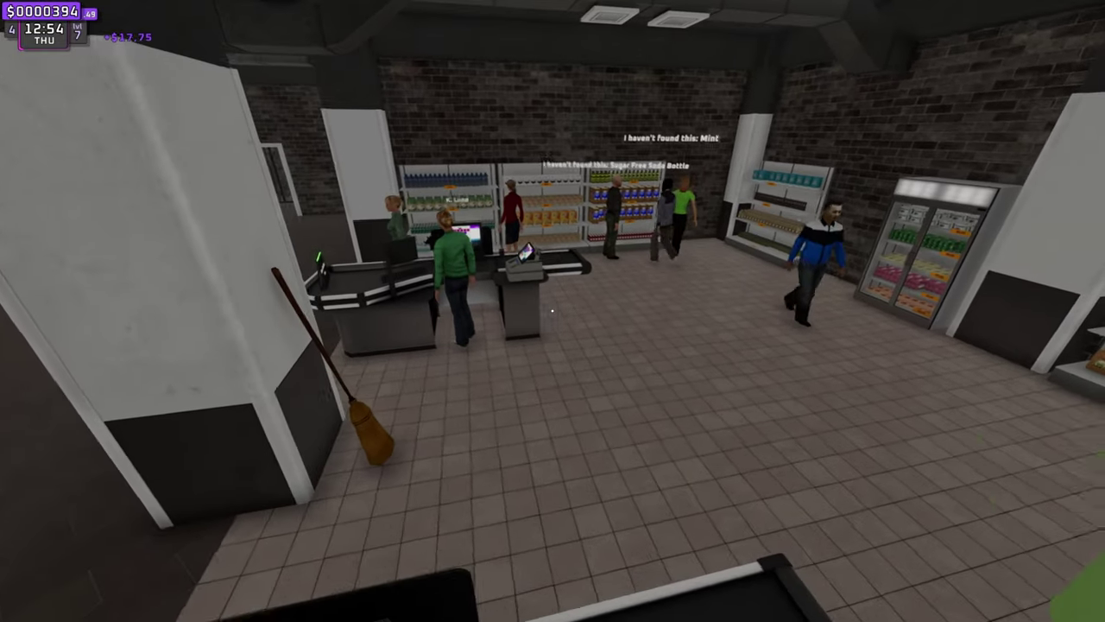
key("a")
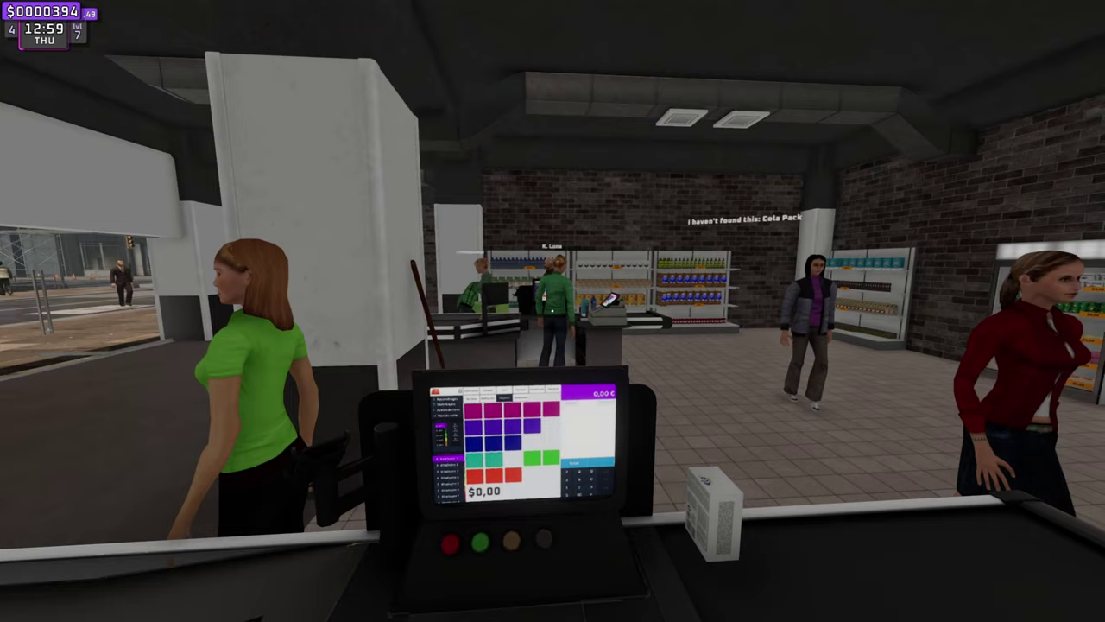
key("s")
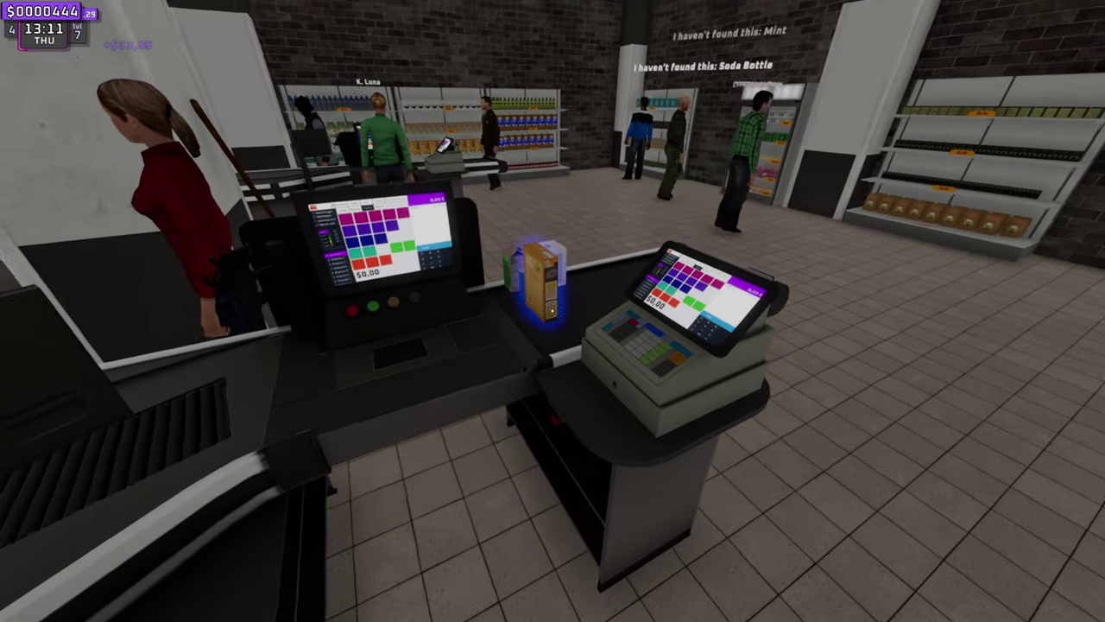
- Scan the belt products, then put the delivered Flour box on the storage rack
left_click(552, 311)
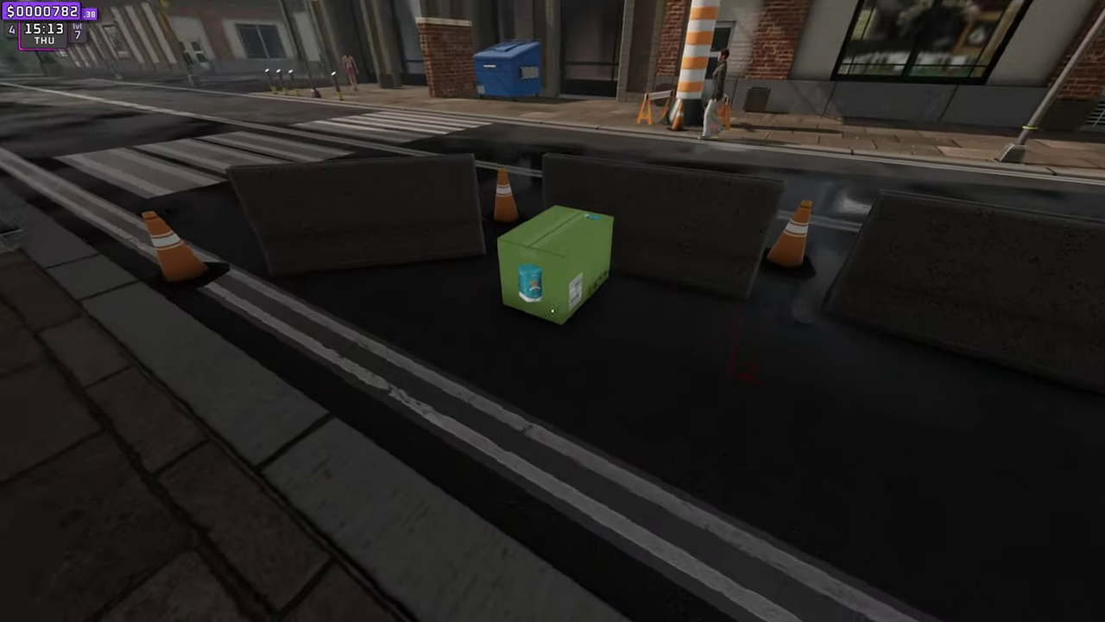
left_click(552, 310)
key("w")
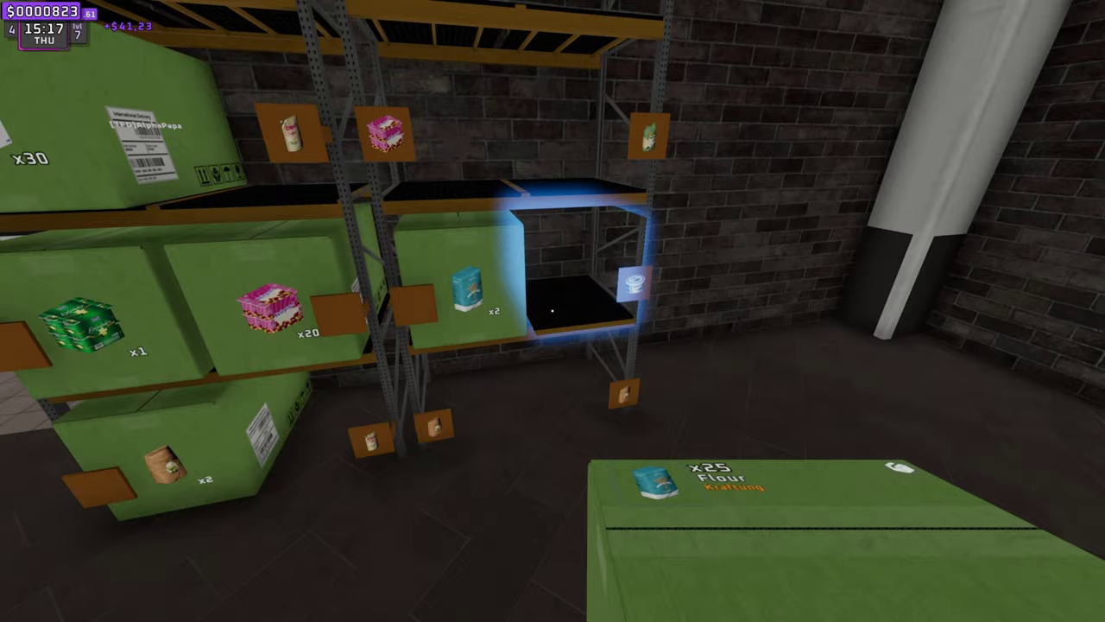
left_click(553, 311)
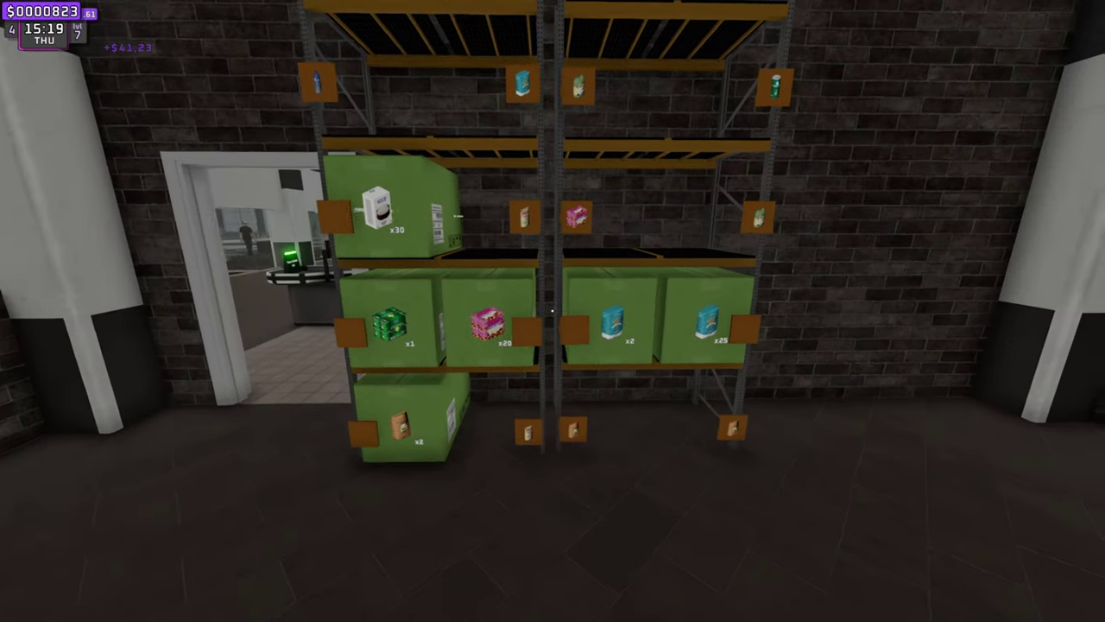
- Stock the corner shelf from the x2 Flour box and dump the empty box
left_click(552, 311)
key("w")
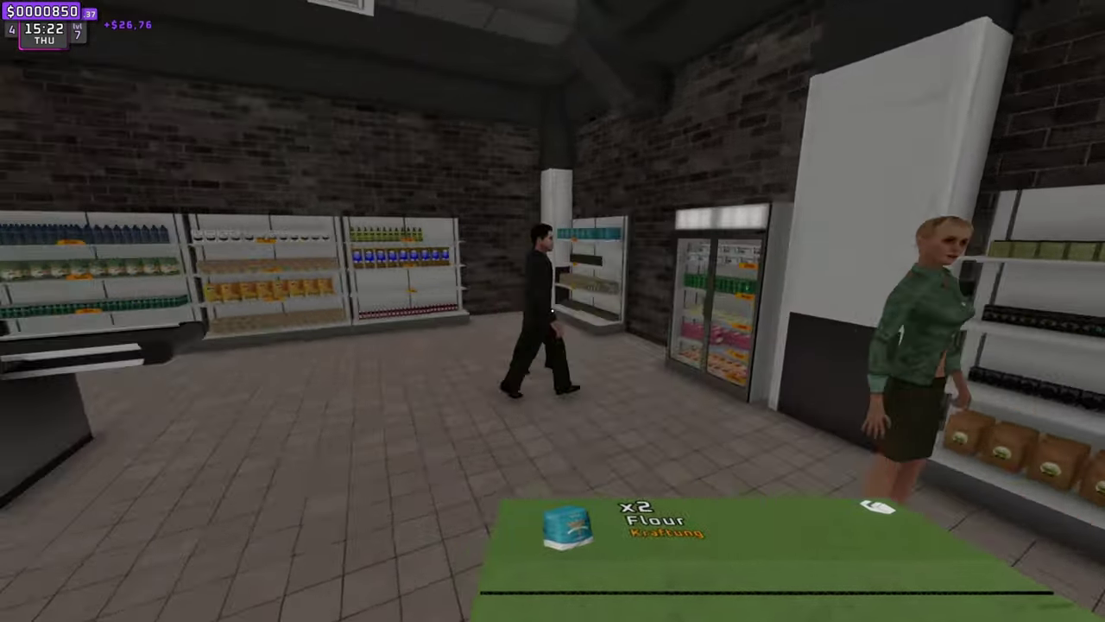
key("w")
left_click(552, 311)
left_click(552, 311)
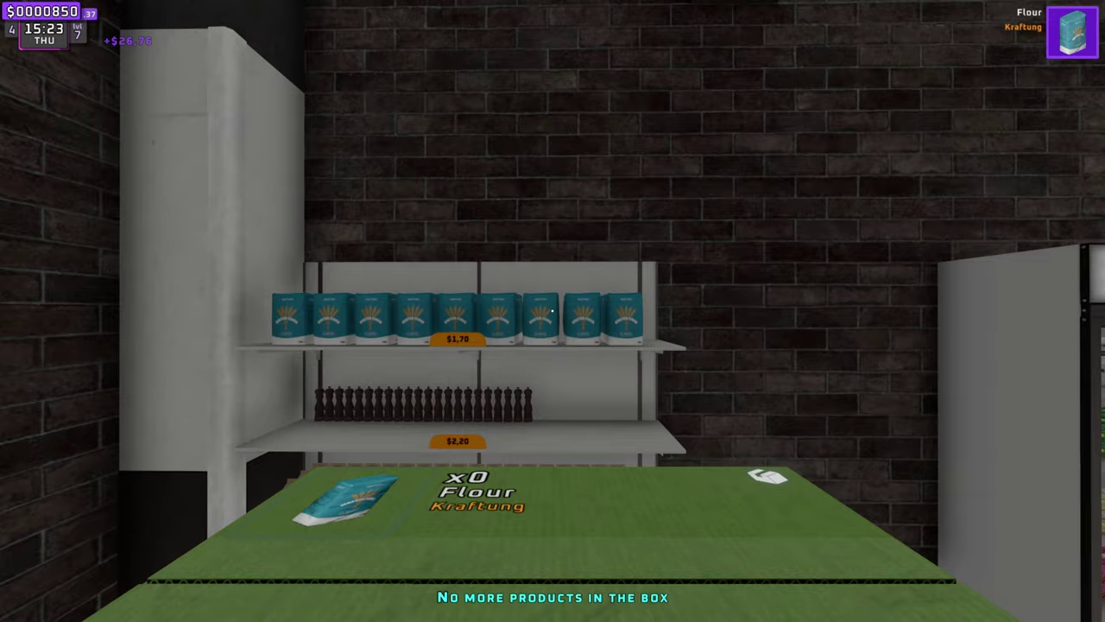
key("w")
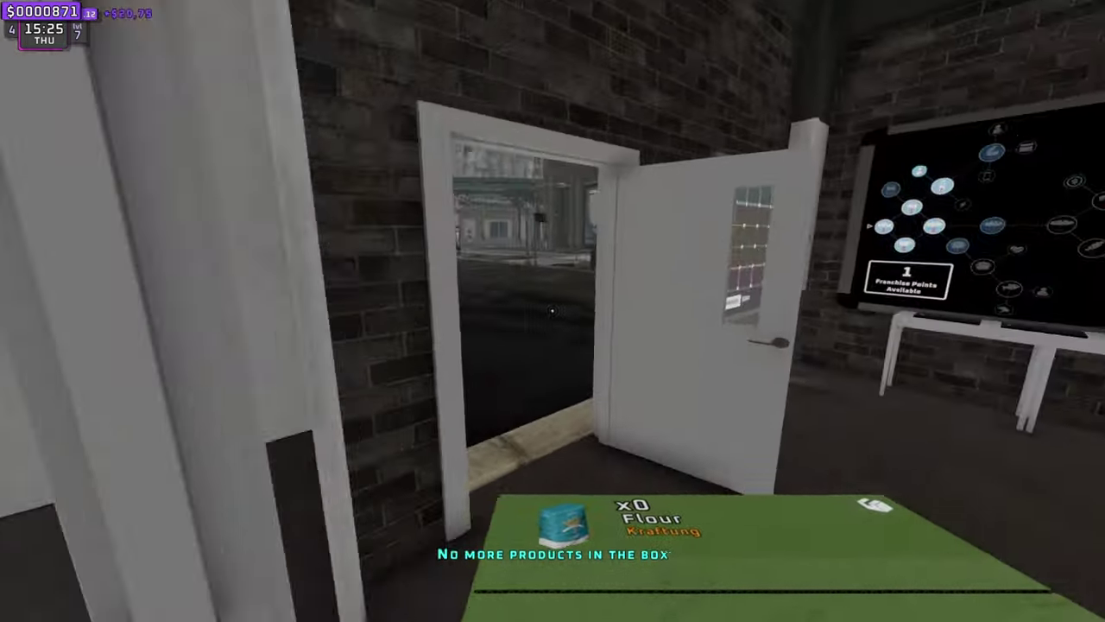
key("w")
left_click(553, 311)
- Bring the Fruit Yoghurt box from storage and stock yoghurt into the fridge
key("w")
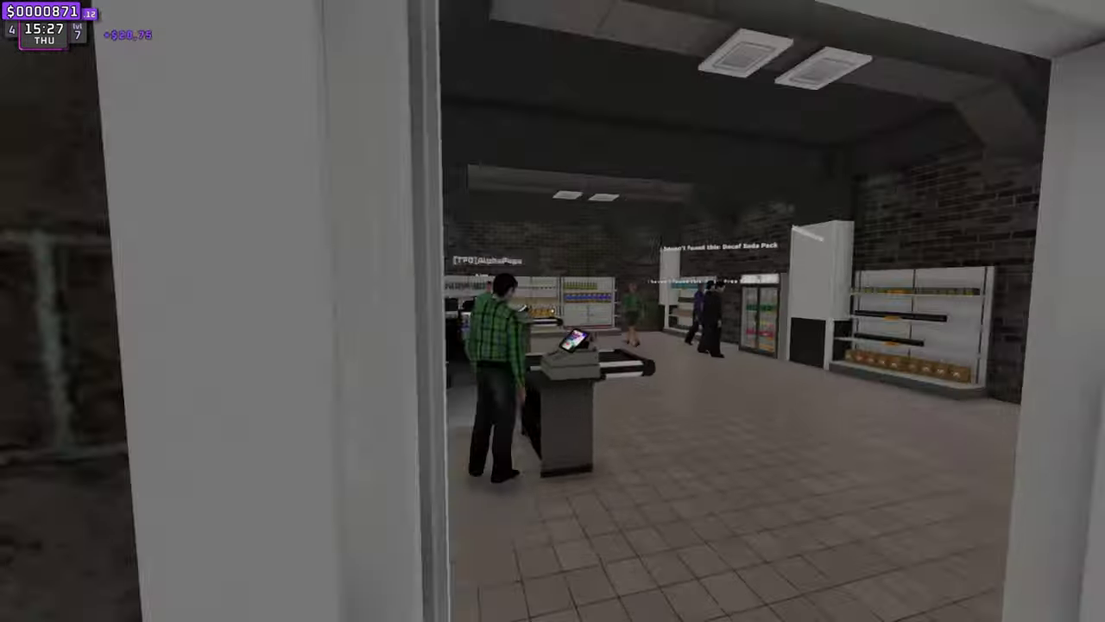
key("w")
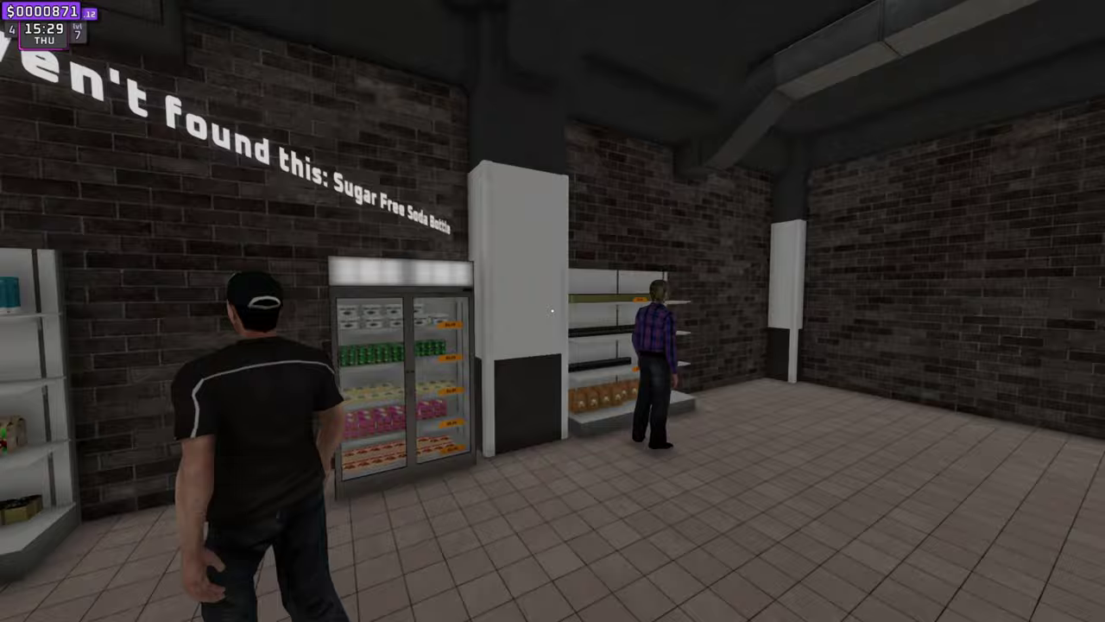
key("w")
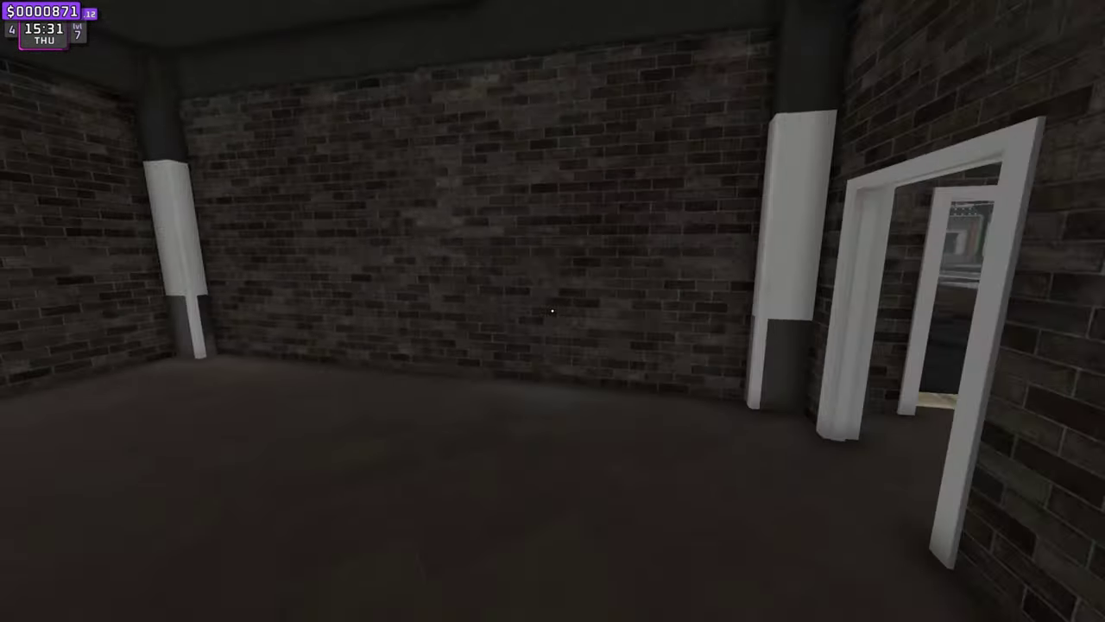
key("w")
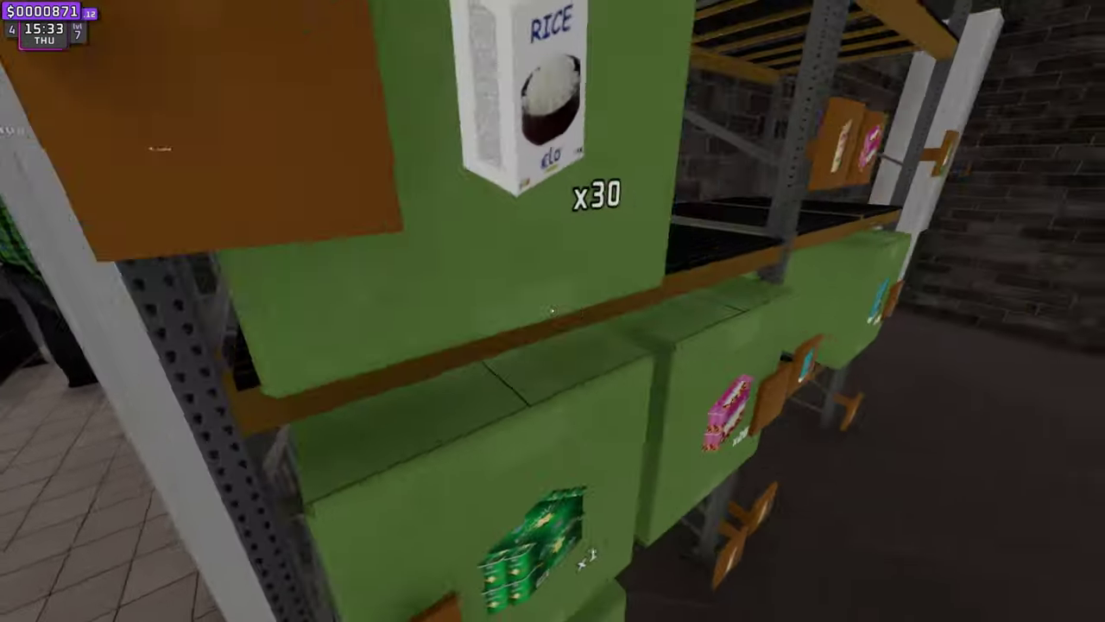
key("w")
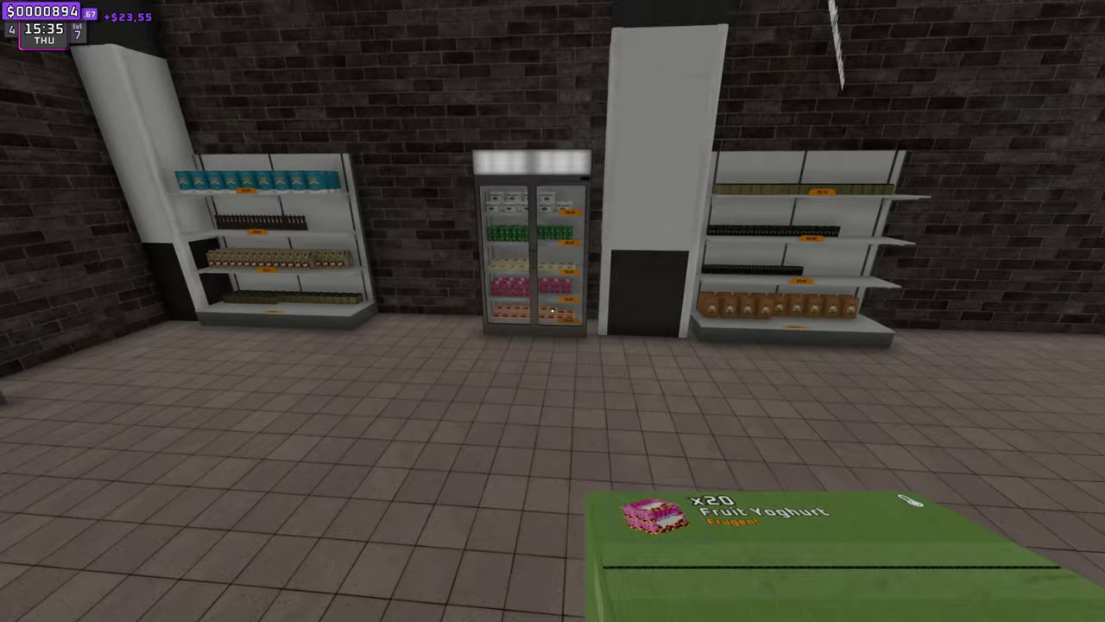
left_click(553, 311)
left_click(552, 311)
left_click(552, 311)
key("w")
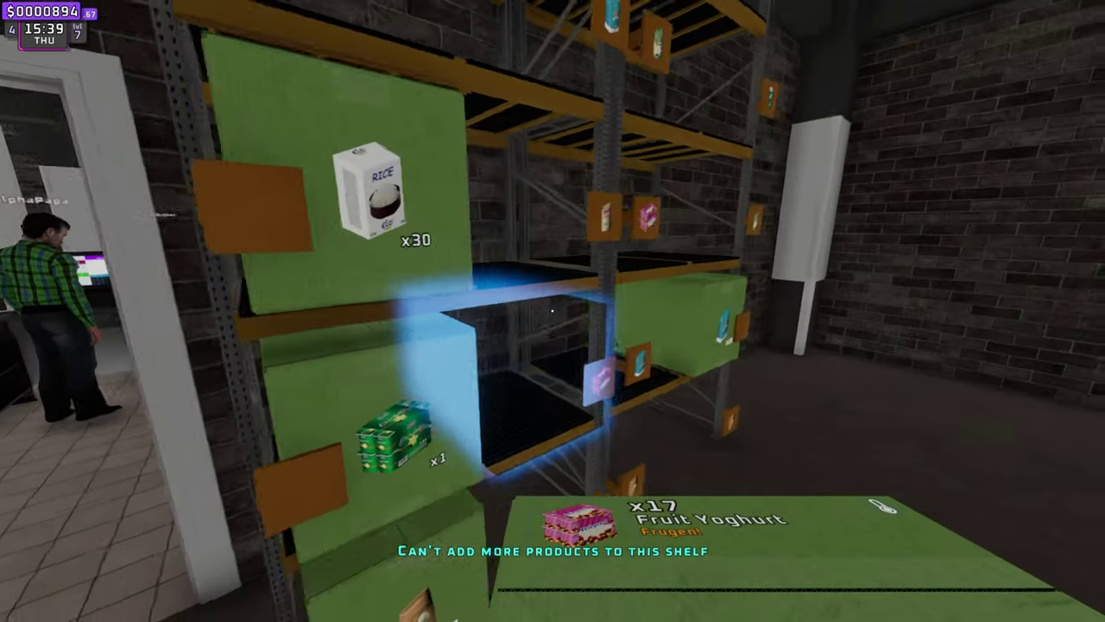
- Rack the yoghurt box and add rice packs from the Rice box to the shelf
left_click(553, 311)
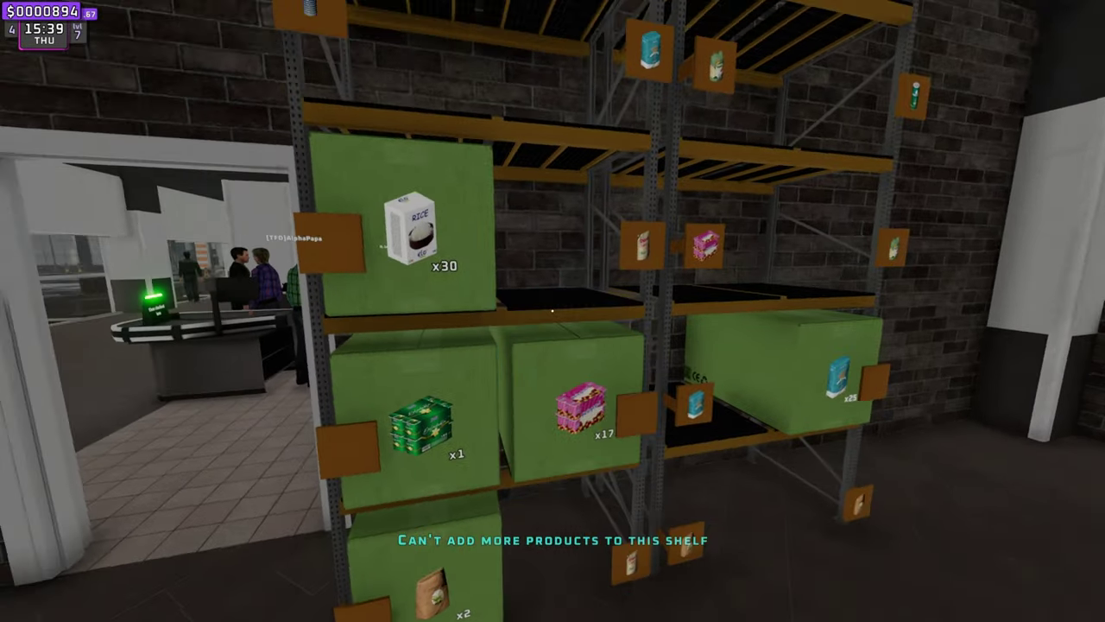
key("w")
key("w")
left_click(553, 311)
left_click(552, 310)
left_click(552, 311)
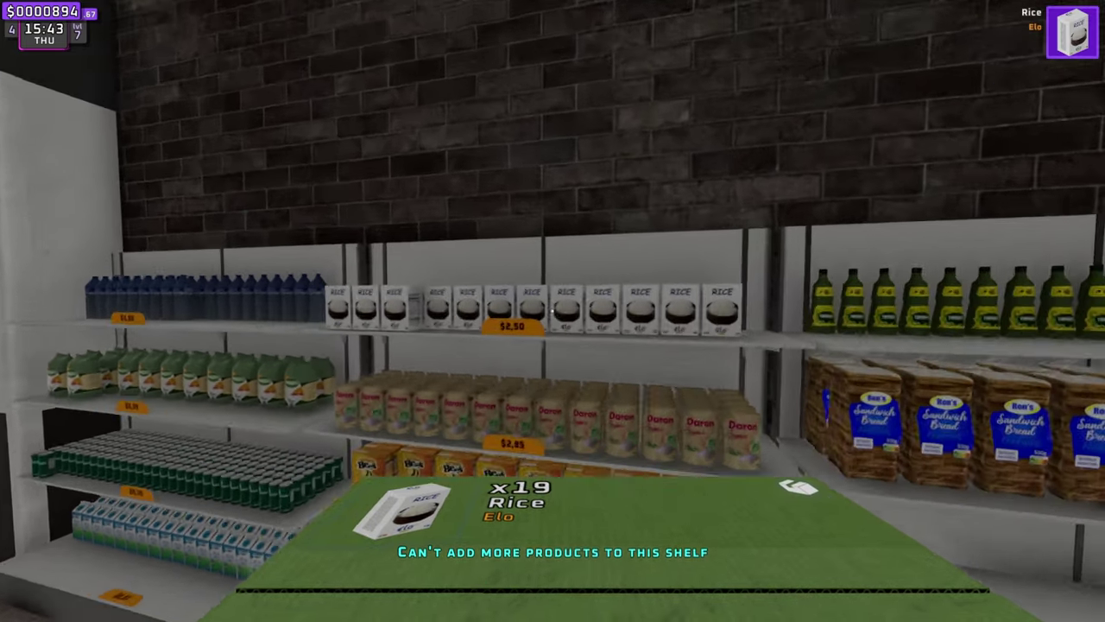
left_click(552, 311)
left_click(553, 311)
left_click(552, 311)
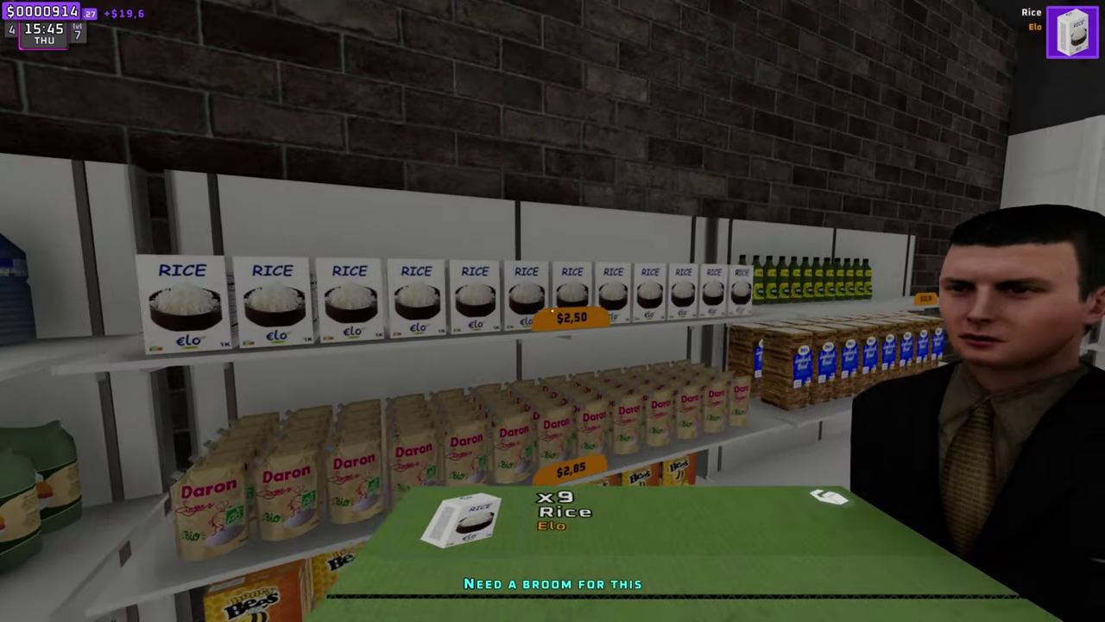
key("w")
key("w")
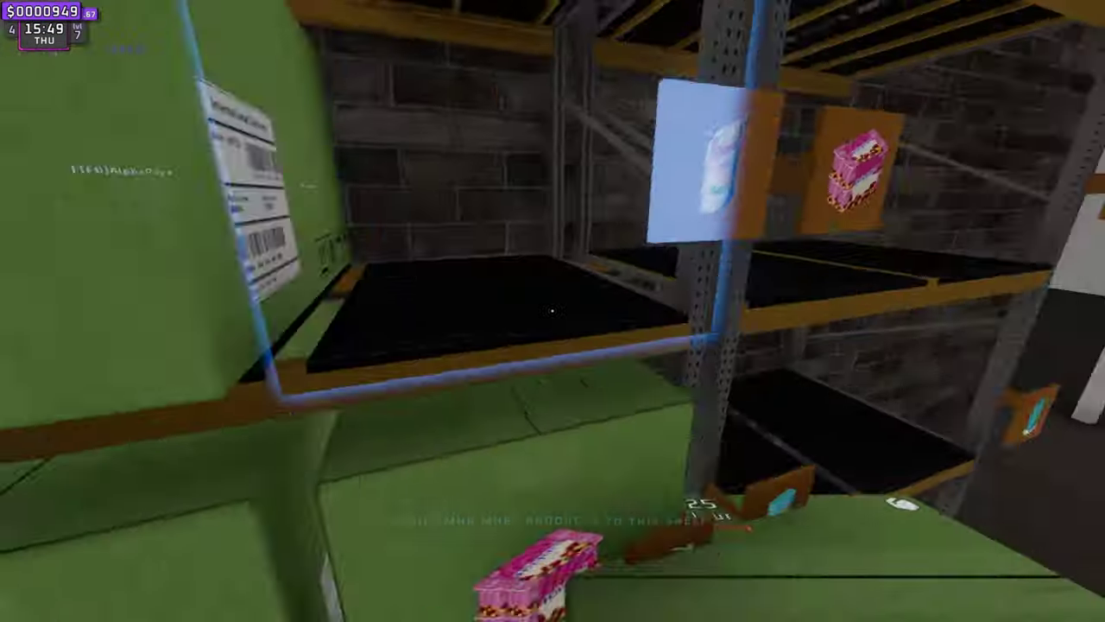
- Stock the last Vanilla Yoghurt from its box into the fridge
key("s")
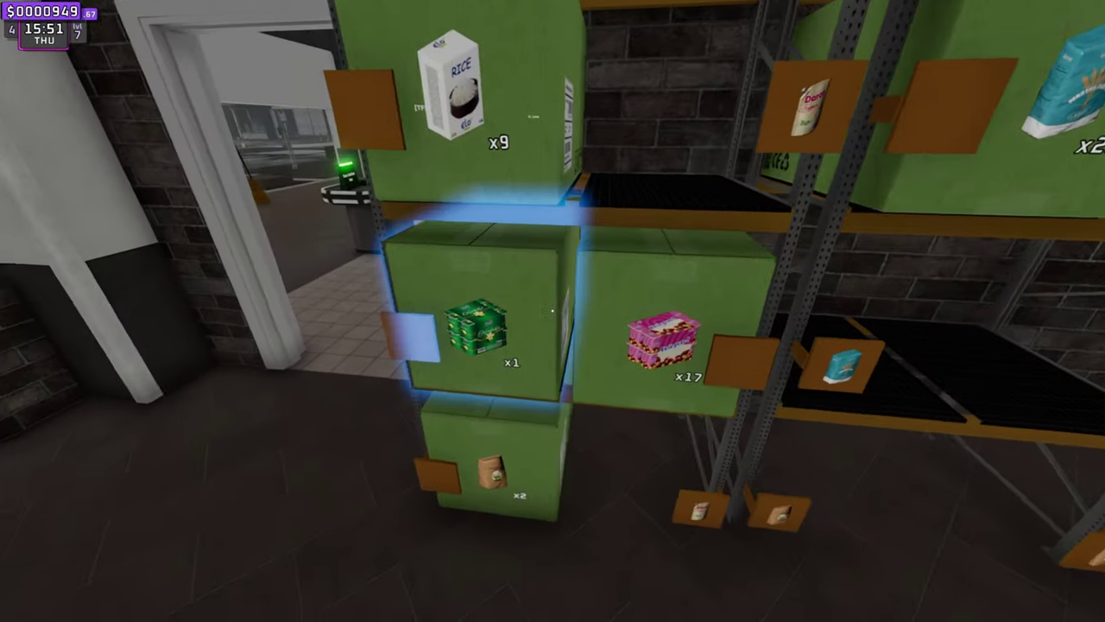
left_click(552, 310)
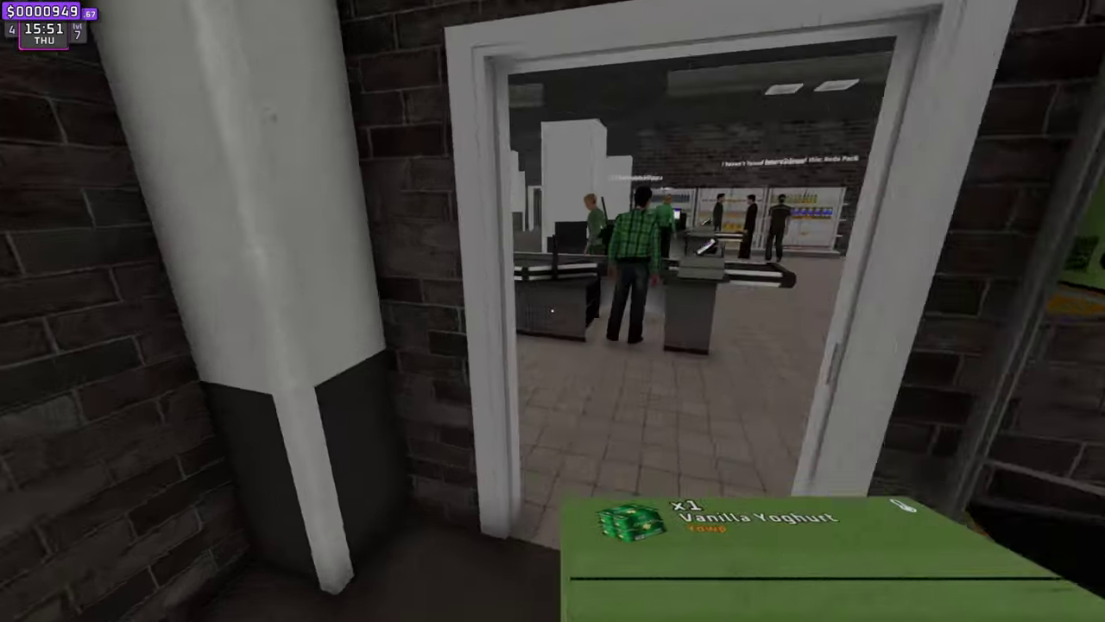
key("w")
key("w")
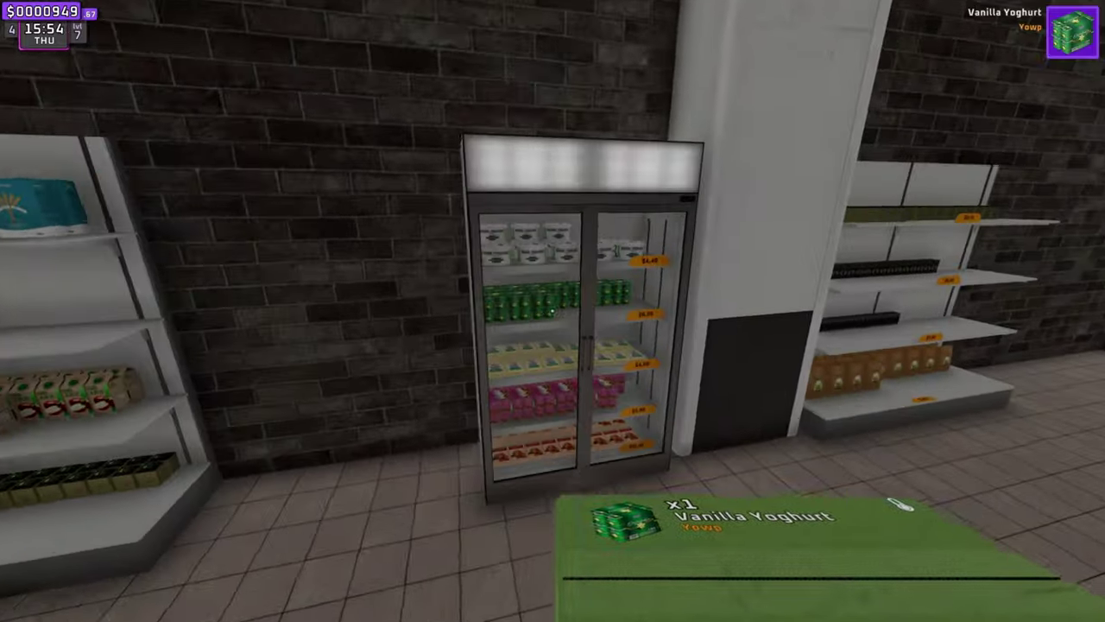
left_click(552, 310)
key("w")
left_click(553, 311)
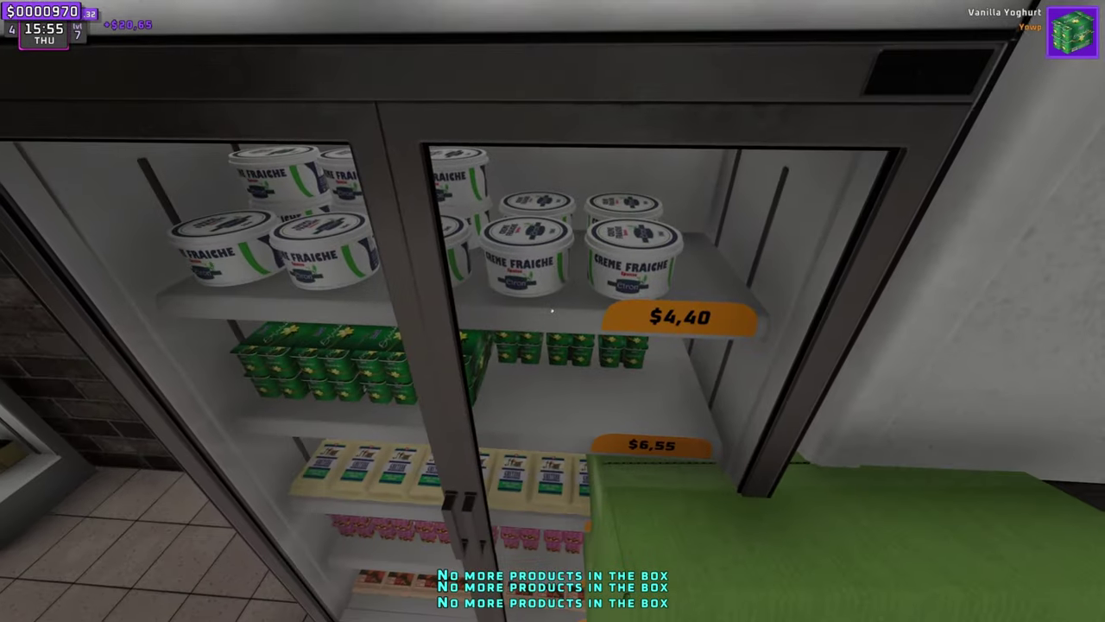
left_click(553, 311)
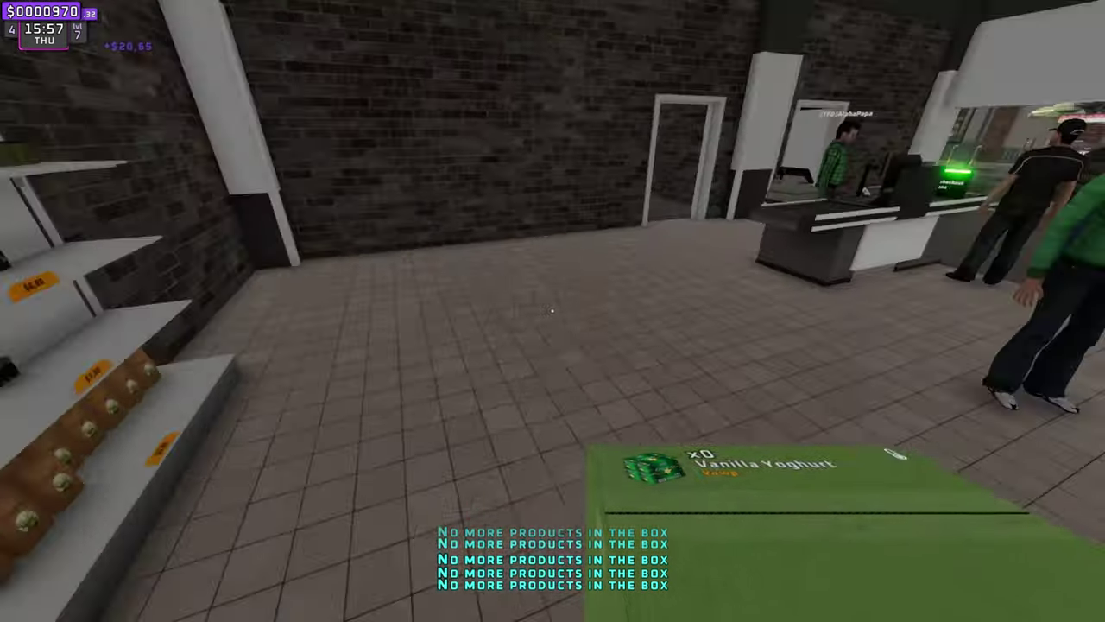
key("w")
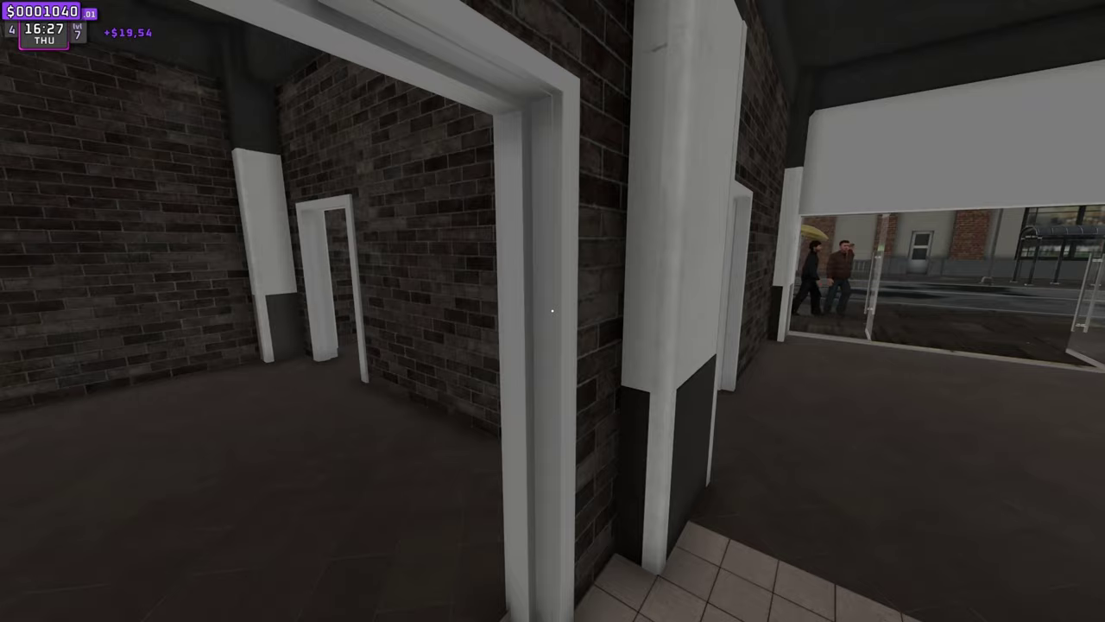
- Walk through the doorway, past the fridge and shelves, to the checkout to complete a sale
key("w")
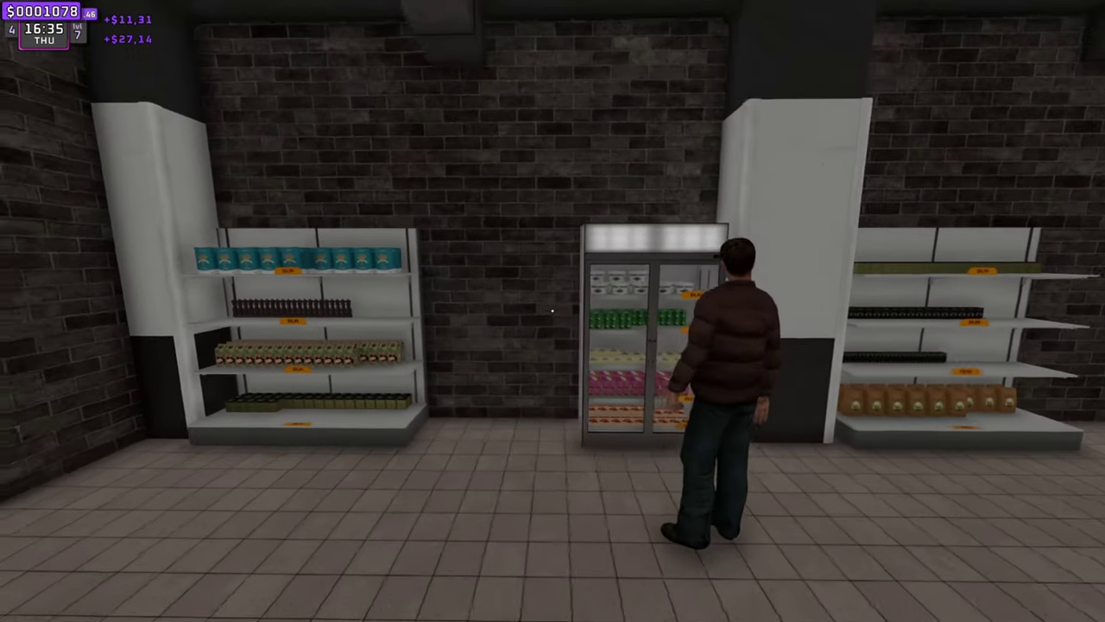
key("w")
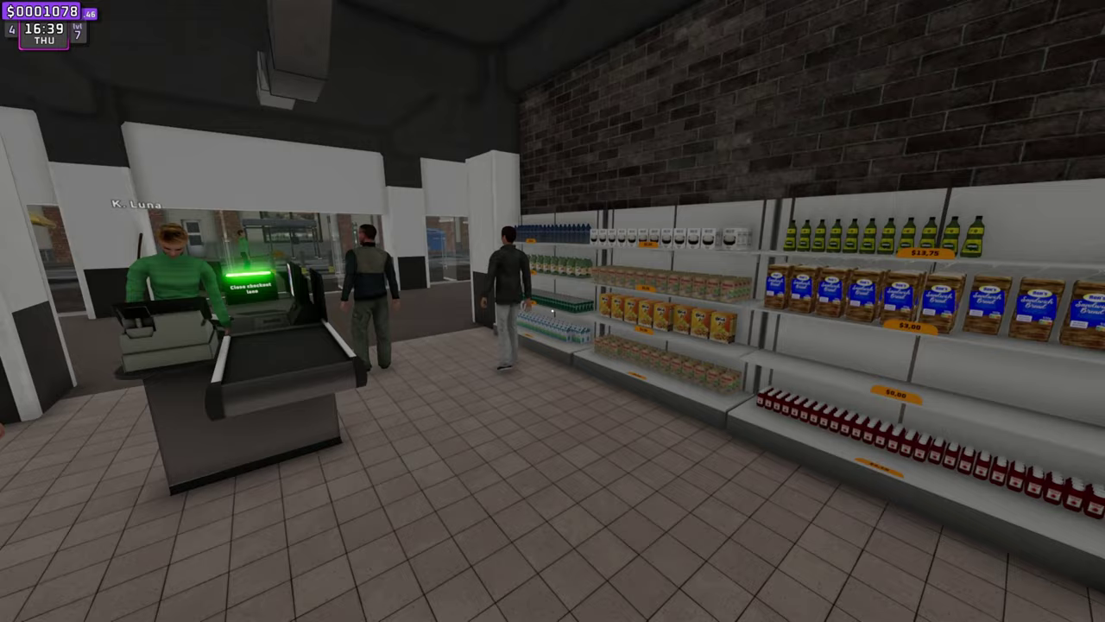
key("w")
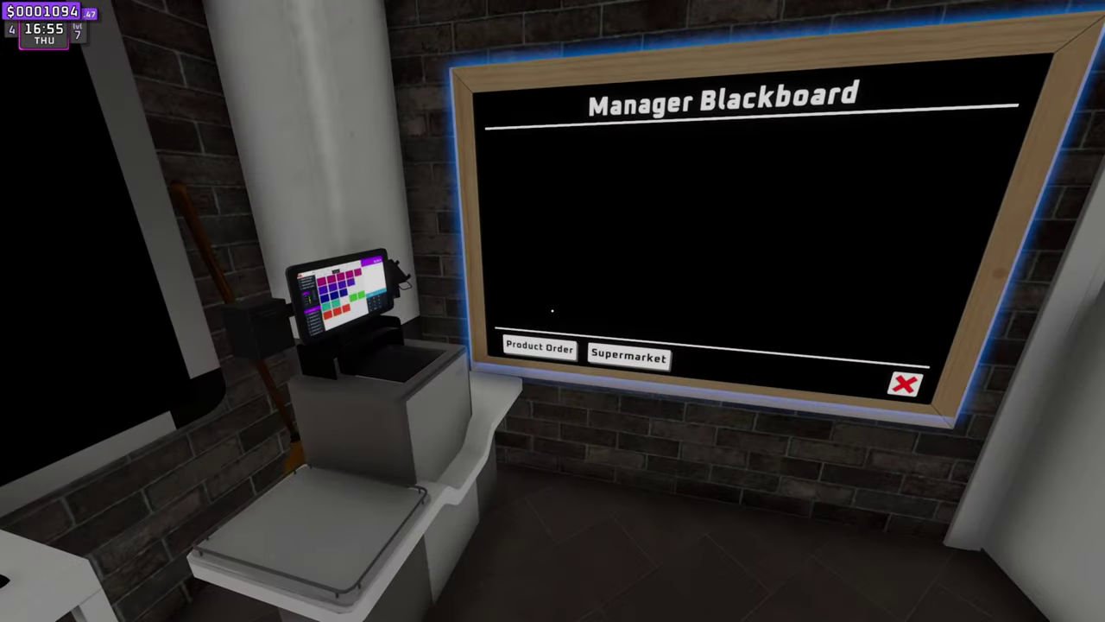
- Check the Manager Blackboard, then cross the store past the checkout toward the back door
left_click(552, 311)
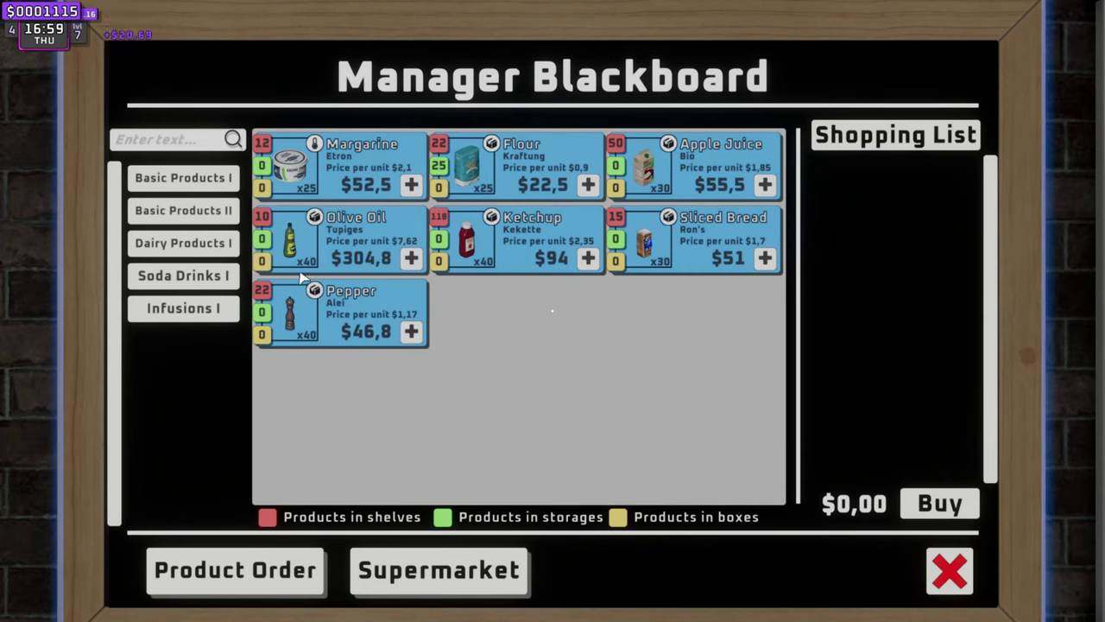
key("Escape")
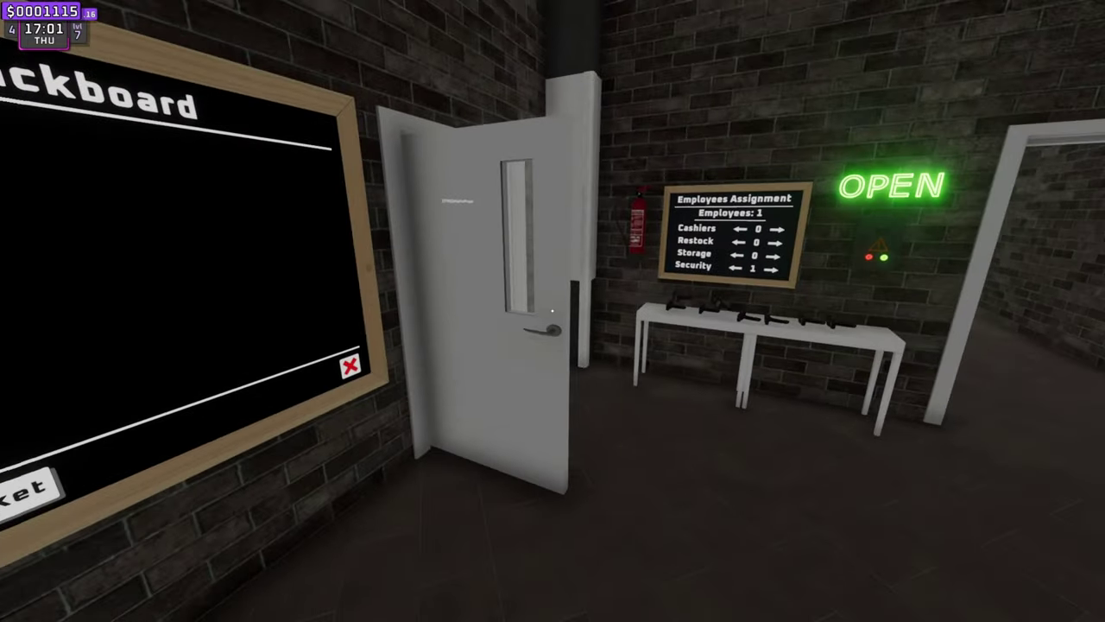
key("w")
key("w")
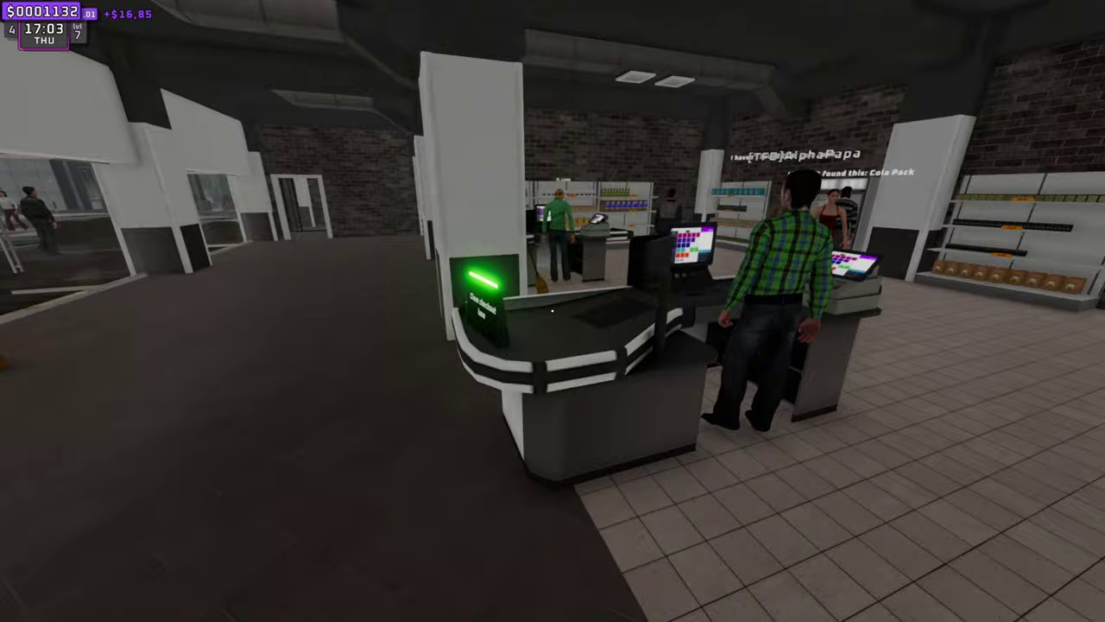
key("w")
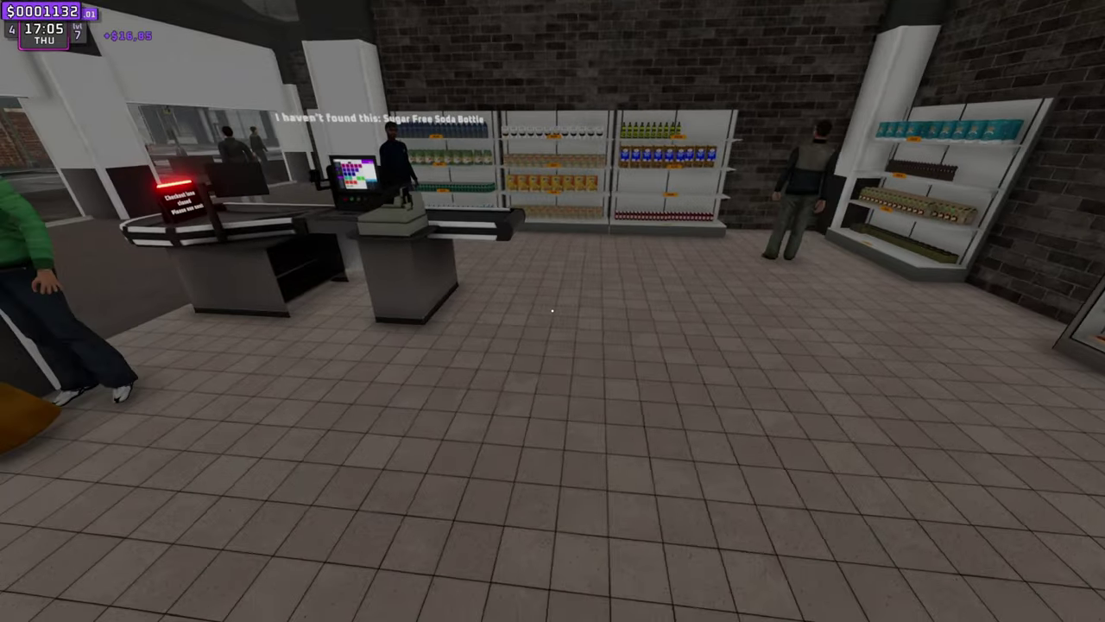
key("w")
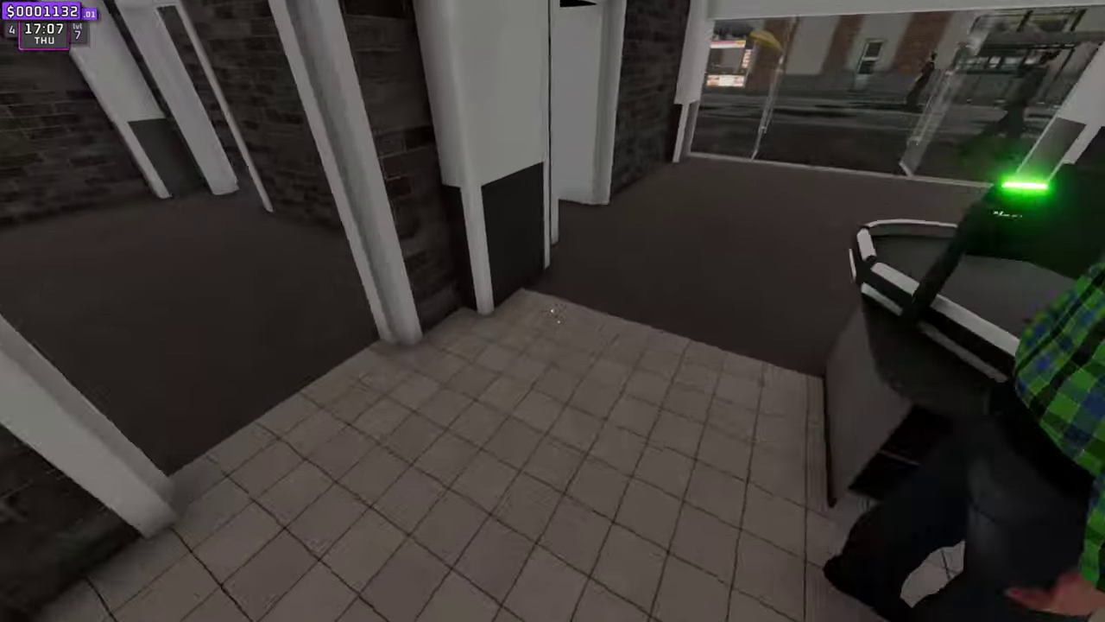
key("w")
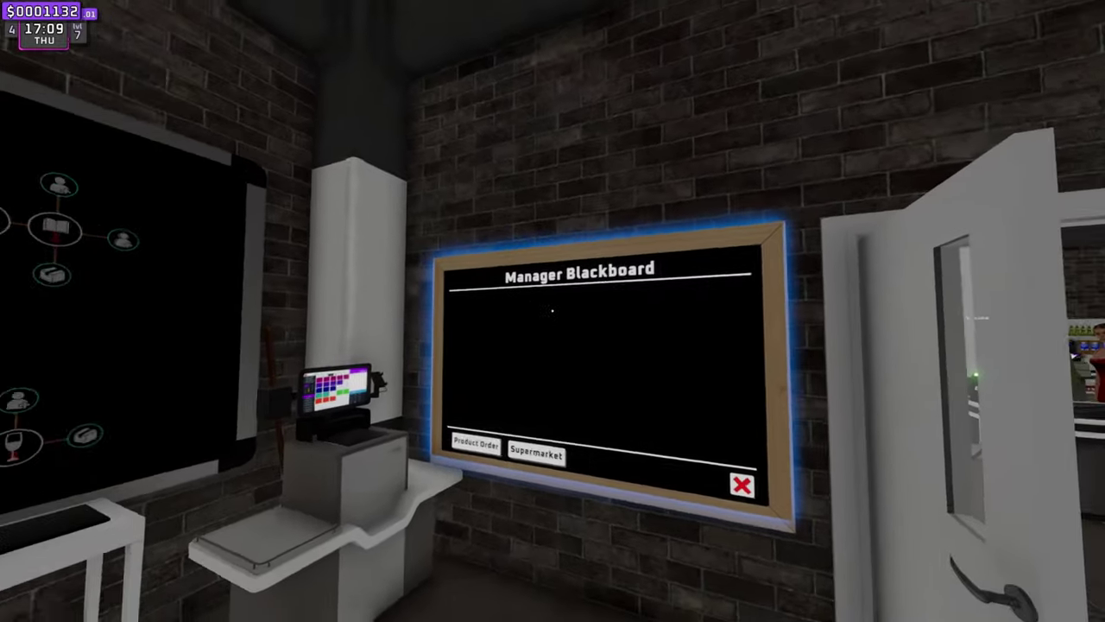
- Return from the fridge to the back room and reopen the order board on Dairy Products
left_click(552, 310)
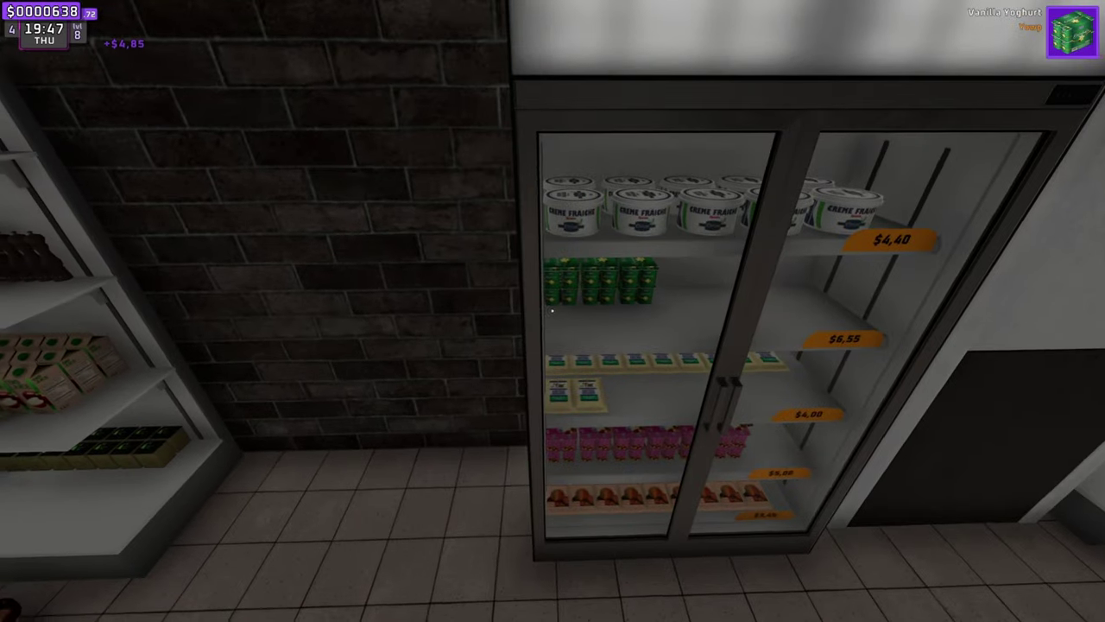
key("w")
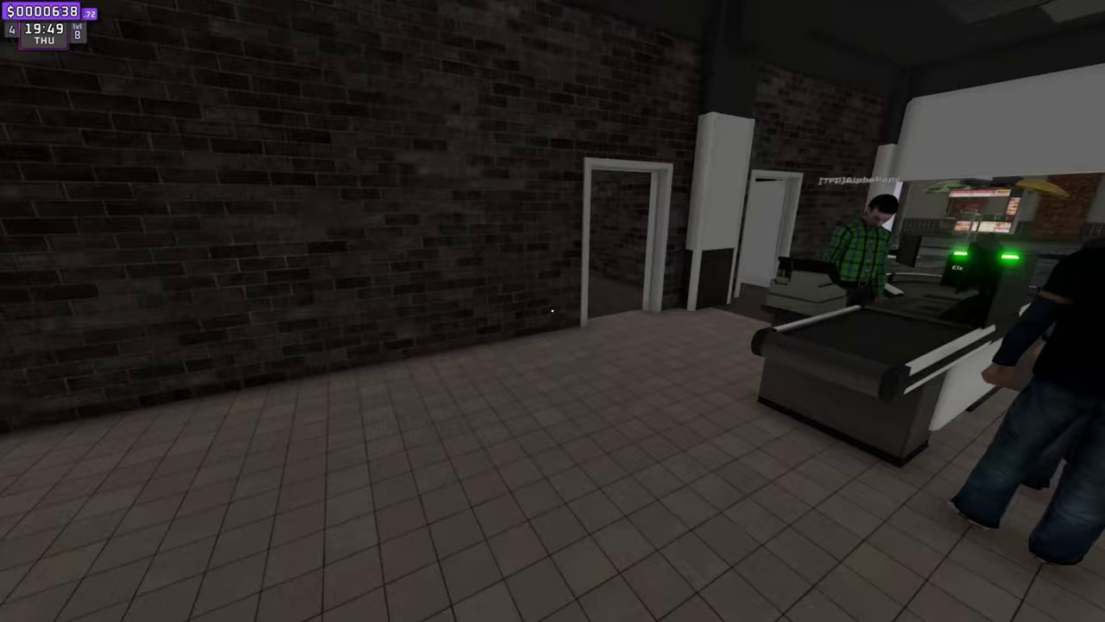
key("w")
left_click(553, 311)
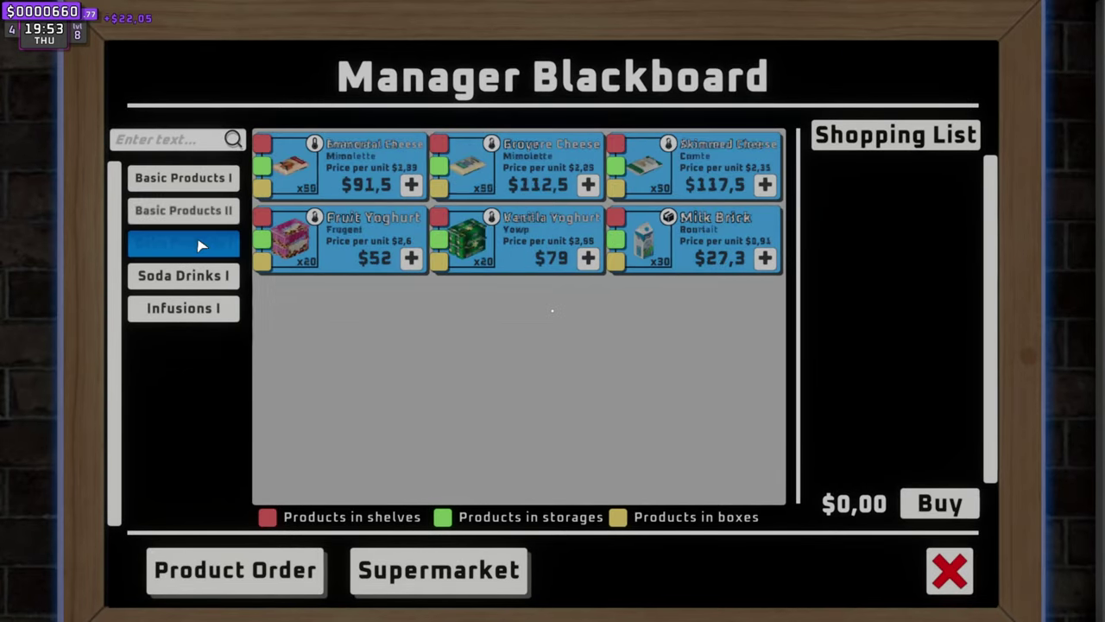
- Close the order board and place Premium Soda bottles onto the fridge shelf
key("Escape")
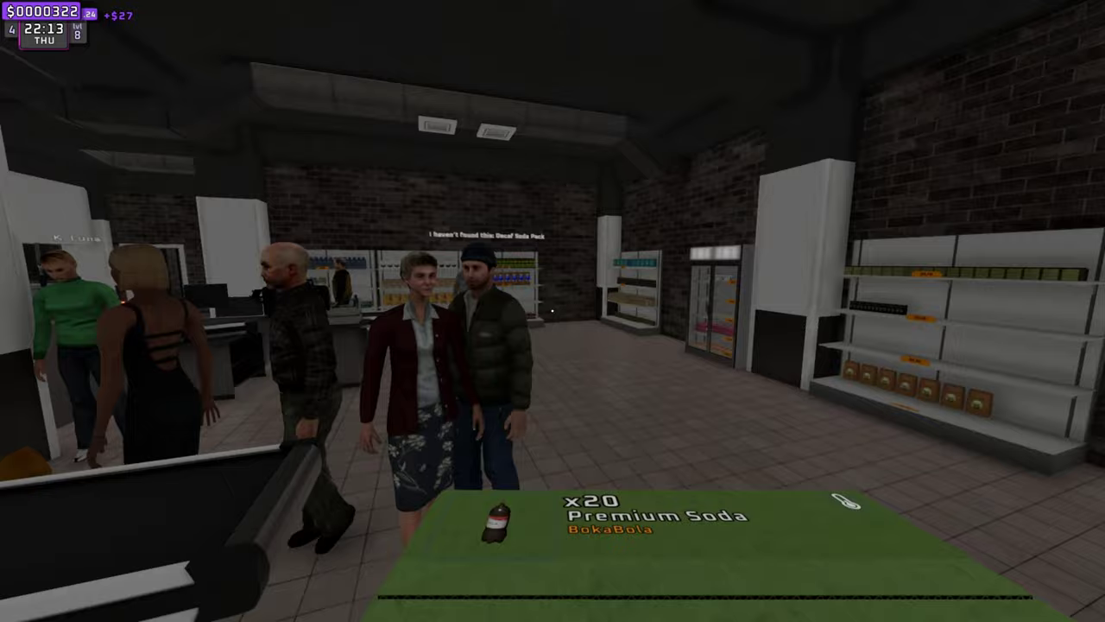
key("w")
left_click(552, 311)
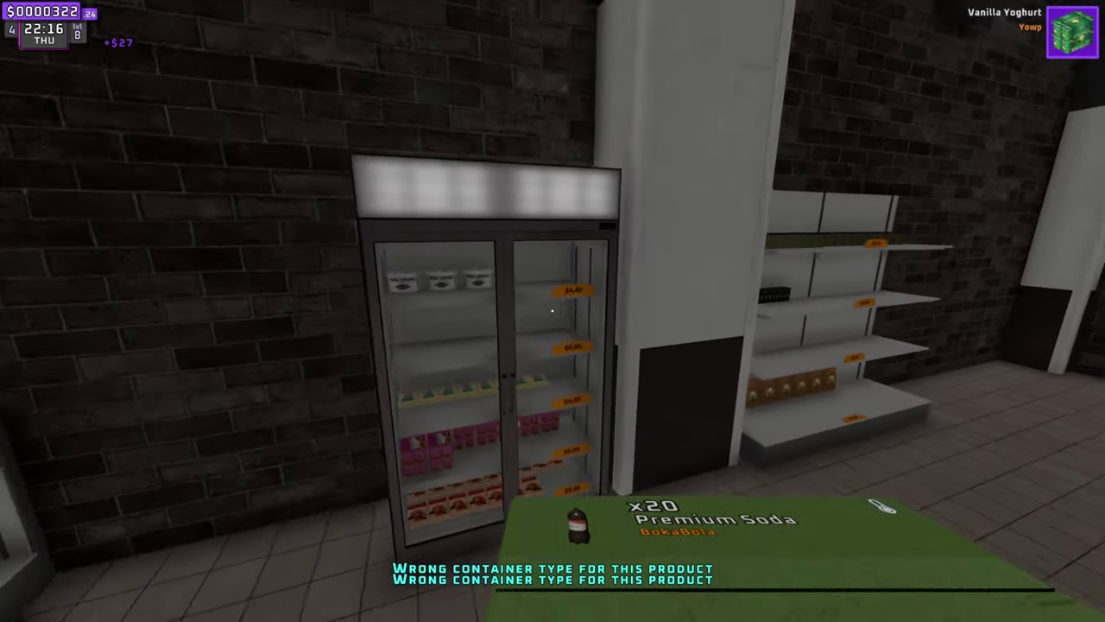
left_click(553, 311)
key("w")
left_click(553, 311)
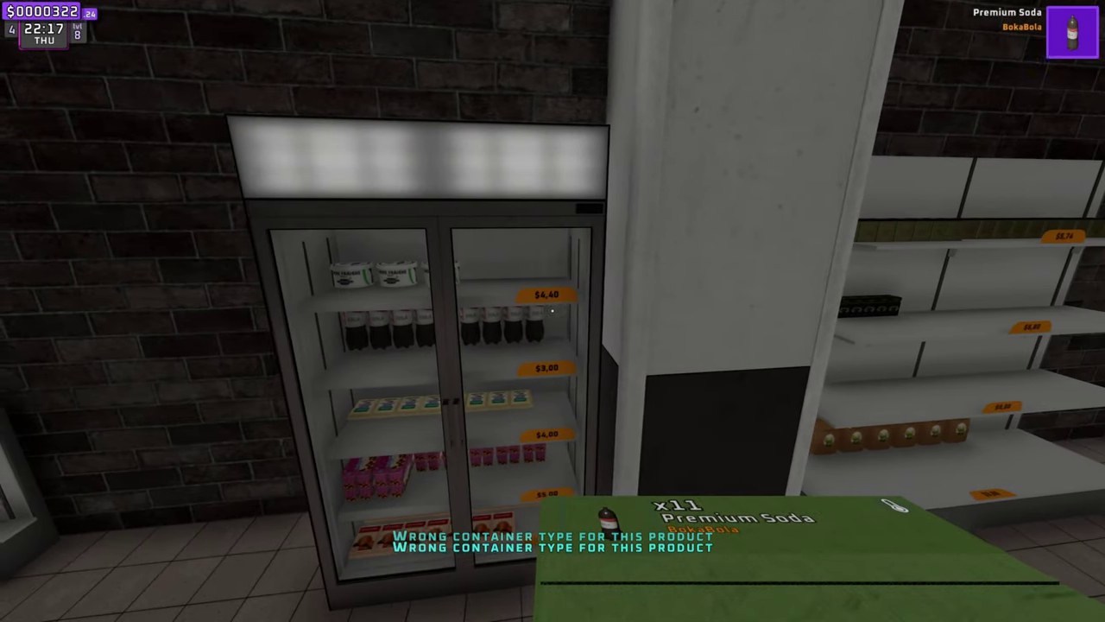
left_click(553, 311)
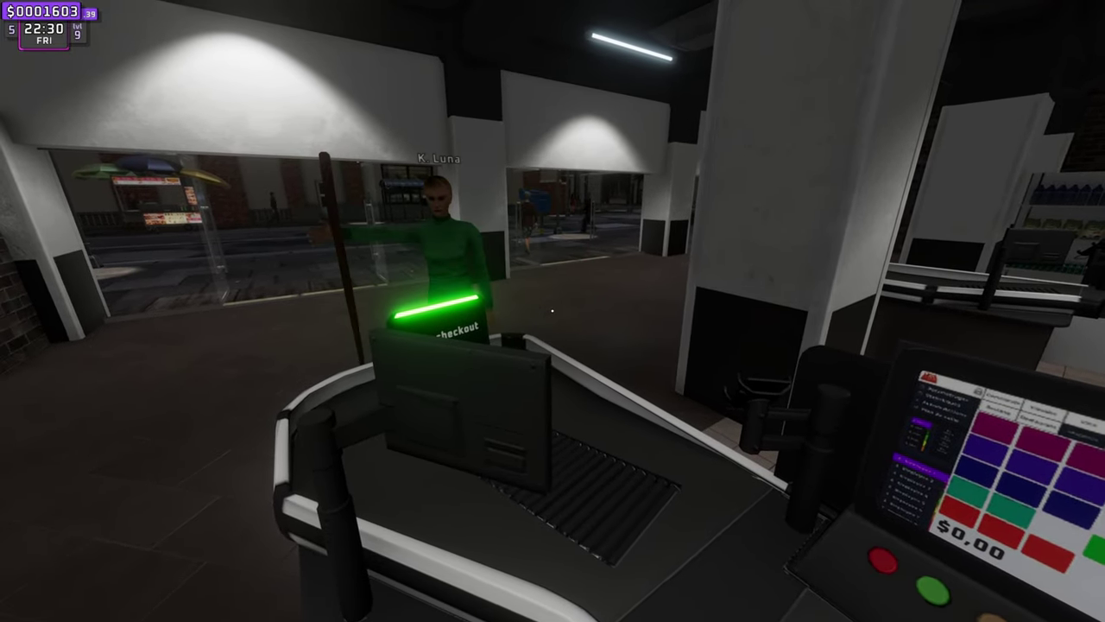
- Walk toward the store's front windows and bring up the pause menu's player list
key("w")
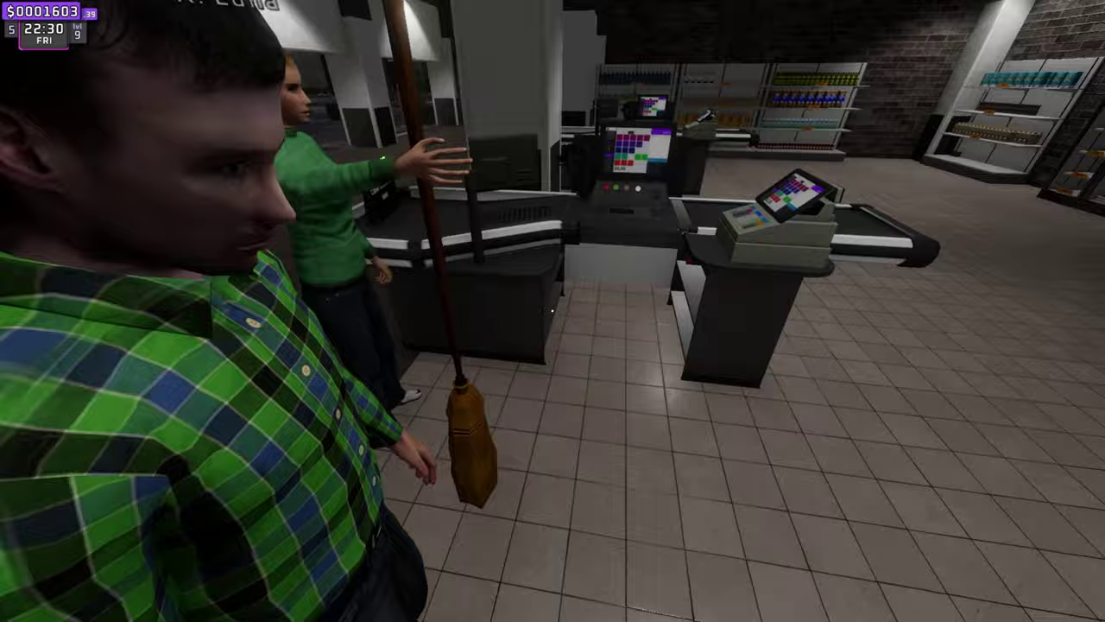
key("w")
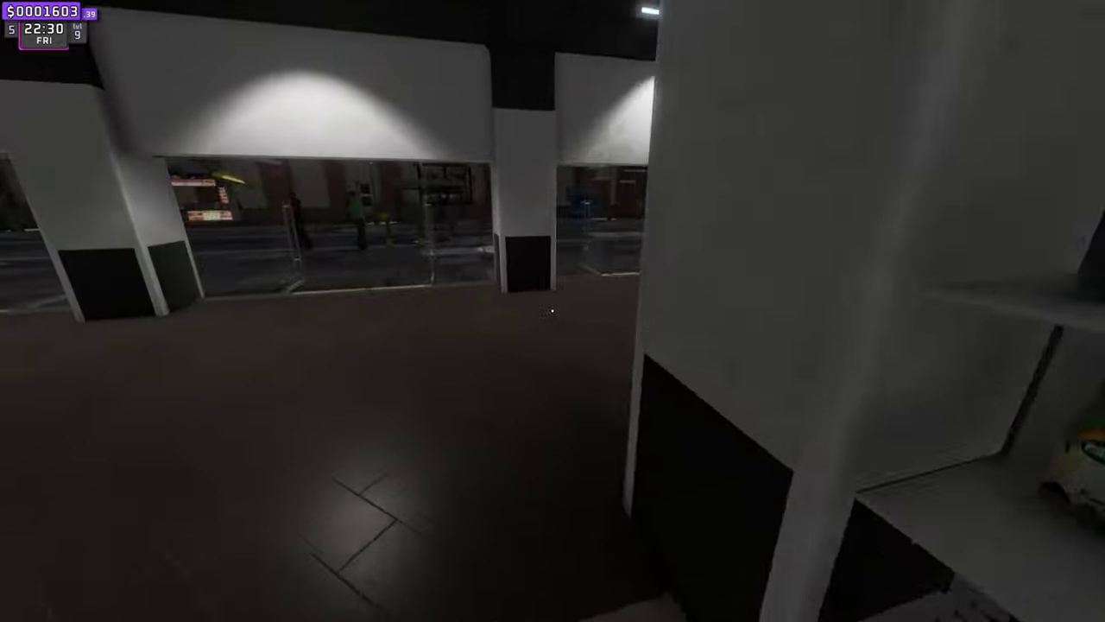
key("d")
key("w")
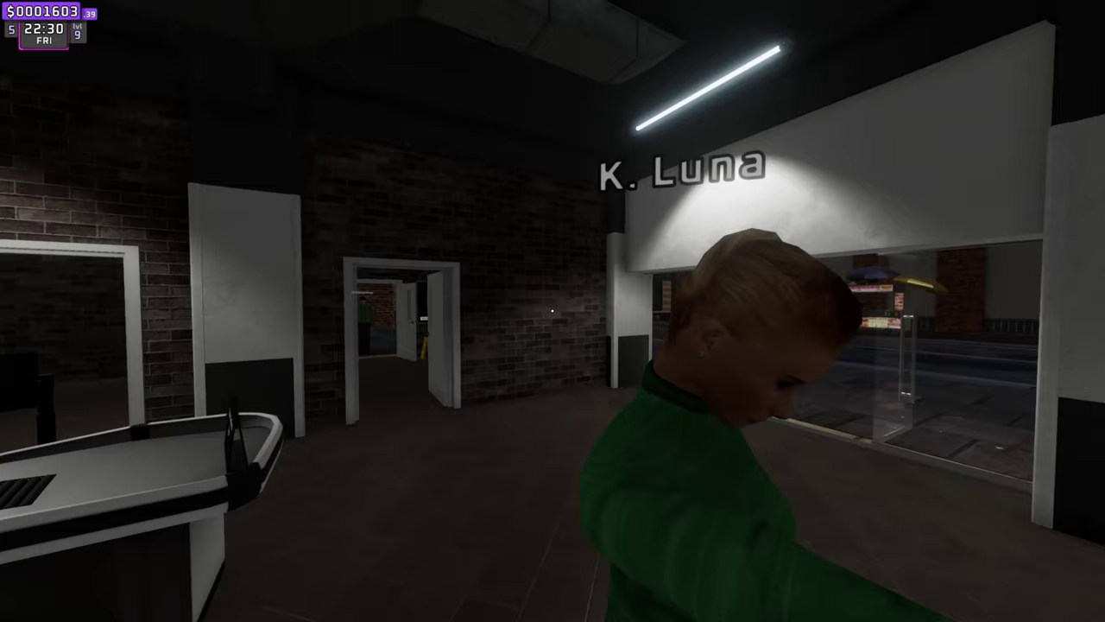
key("Escape")
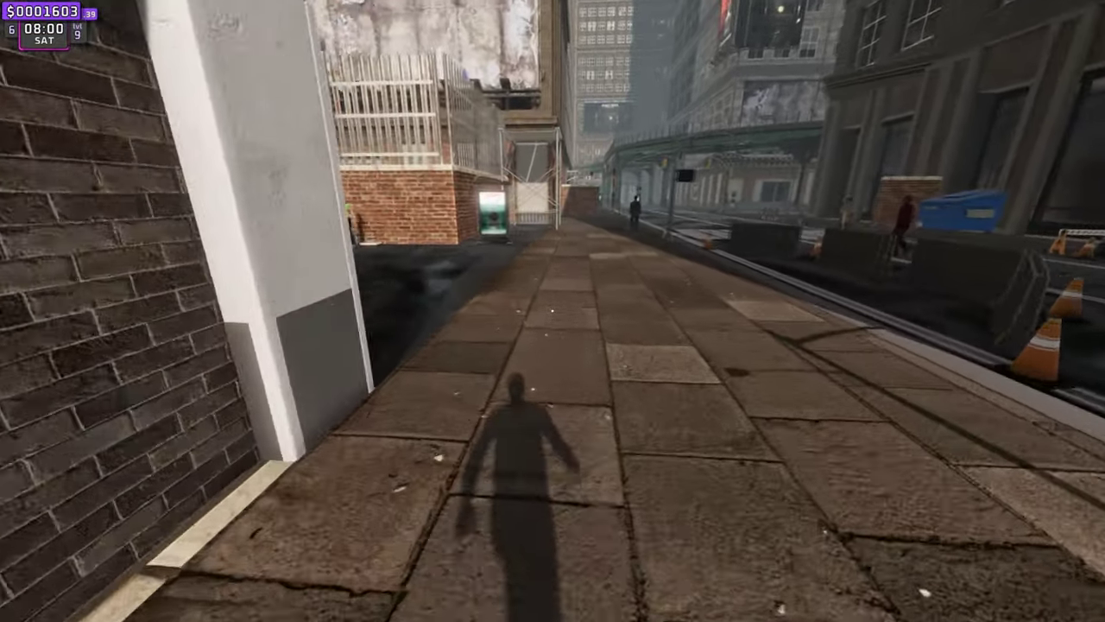
key("w")
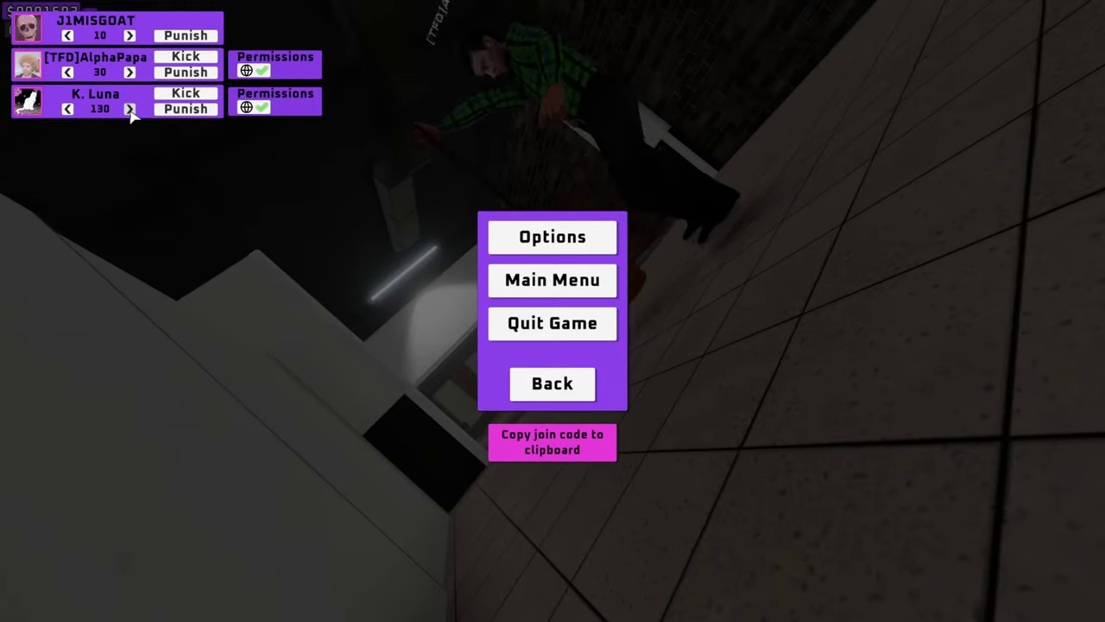
- Bring the second and third players' punishment values up to 260 with the > arrows
left_click(130, 110)
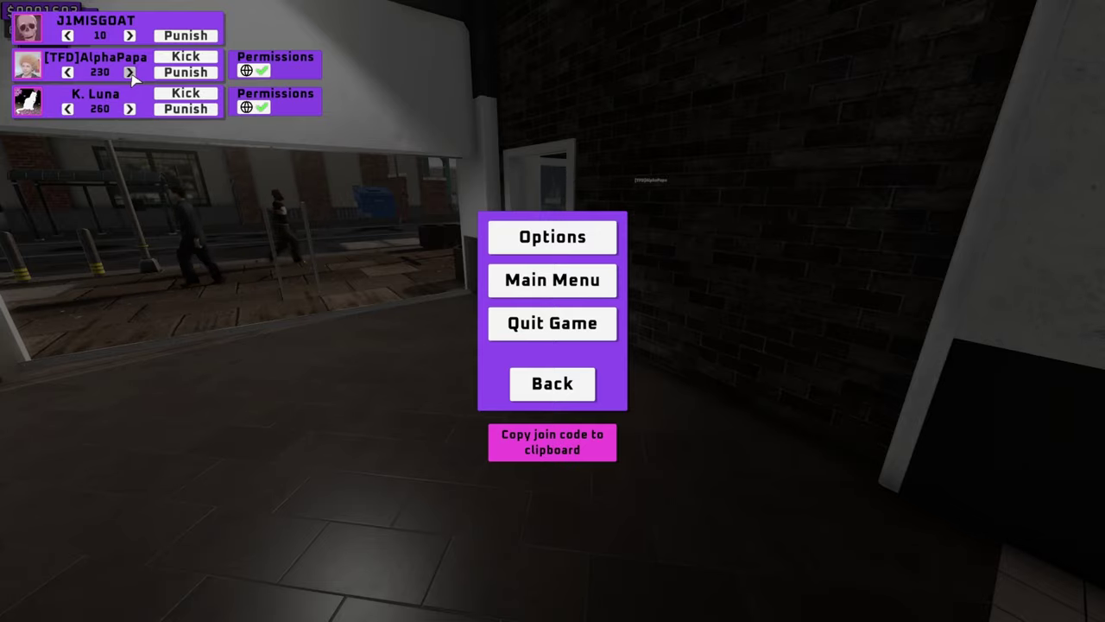
left_click(68, 73)
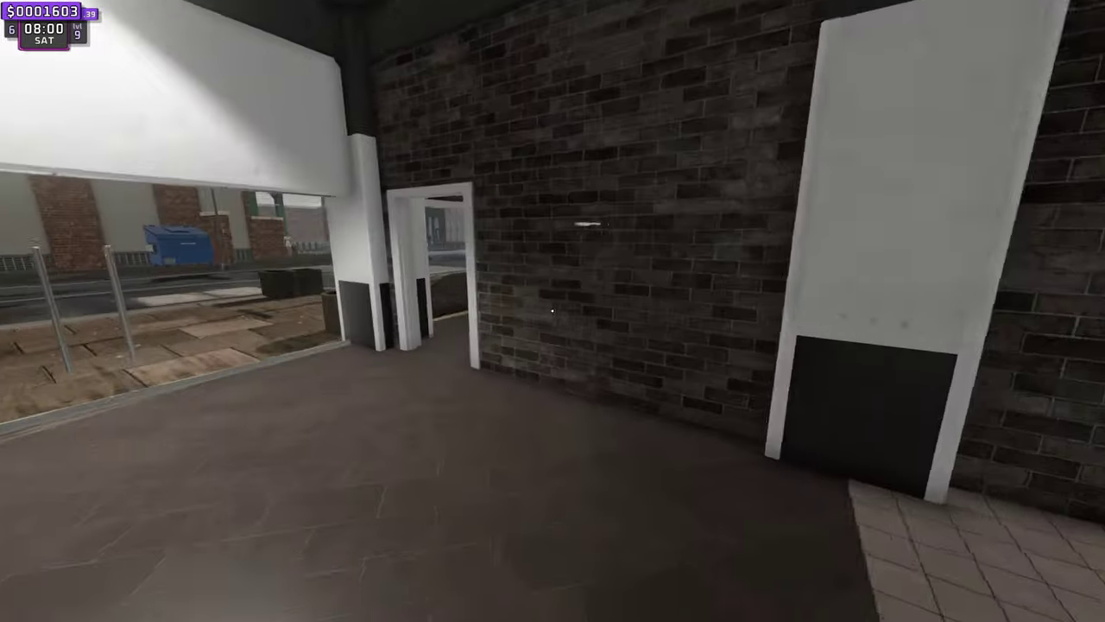
- Walk through the back doorway to the barred cell holding both punished teammates
key("w")
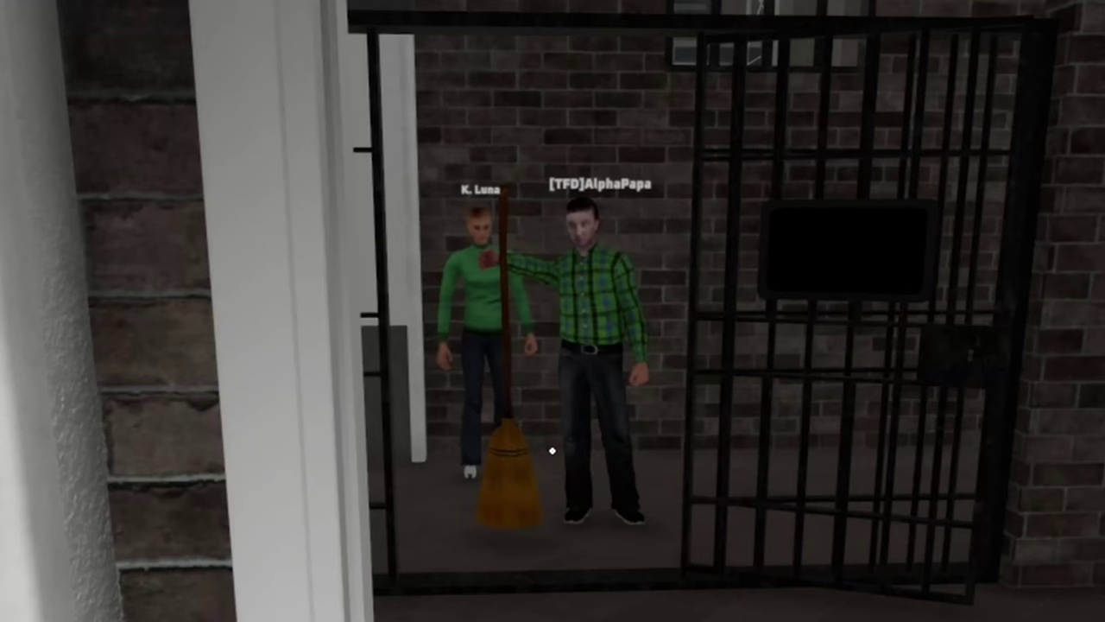
key("w")
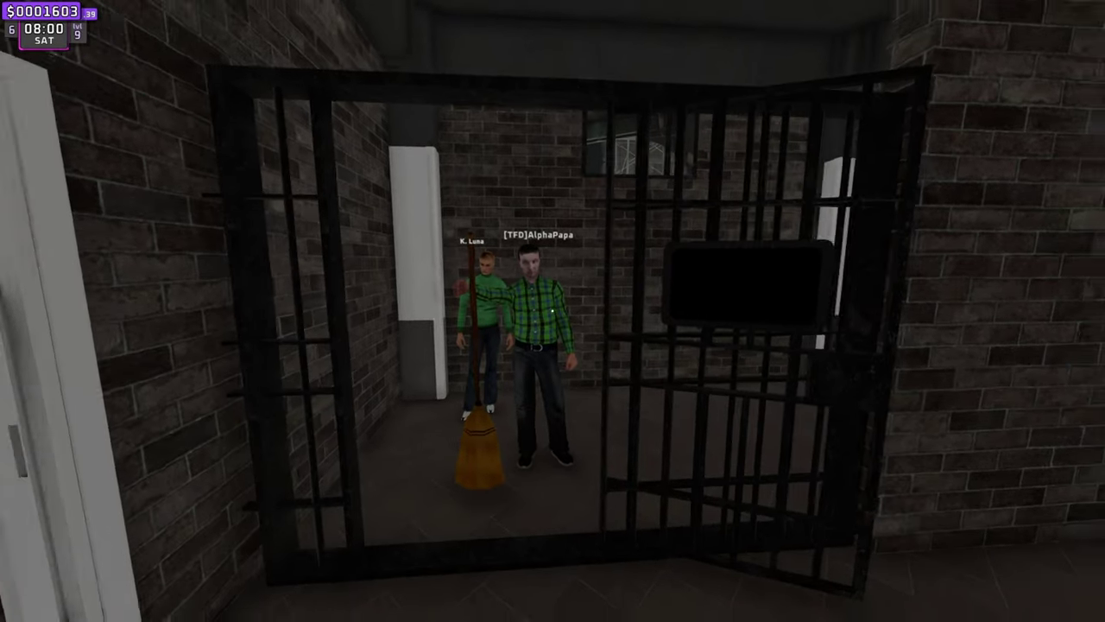
key("w")
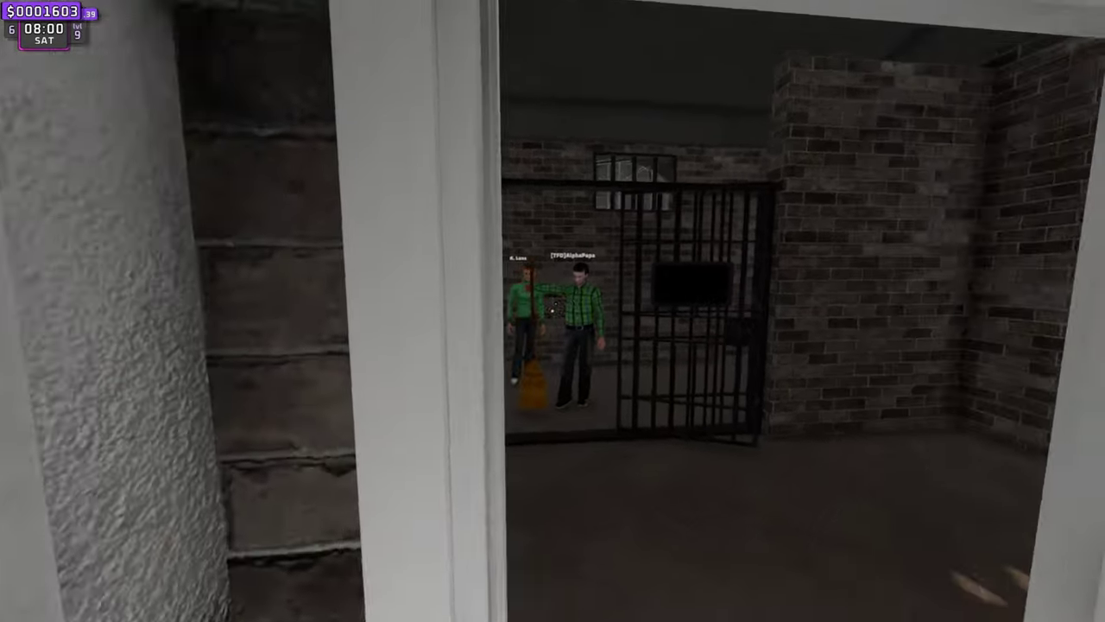